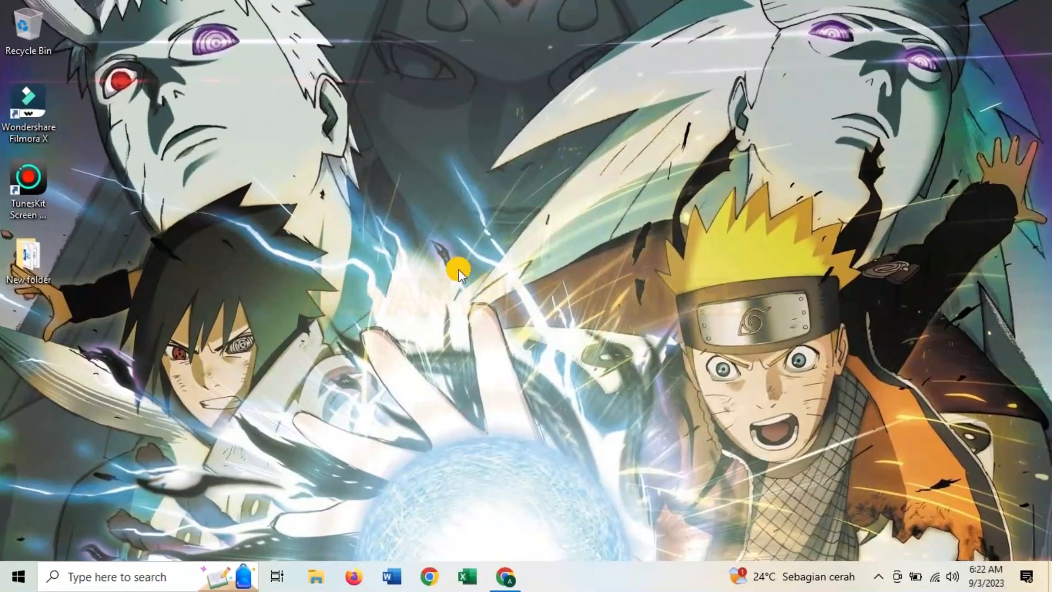
- Switch to Google Chrome and search for "chat gpt" to reach the ChatGPT login page
{"action": "mouse_move", "coordinate": [508, 579]}
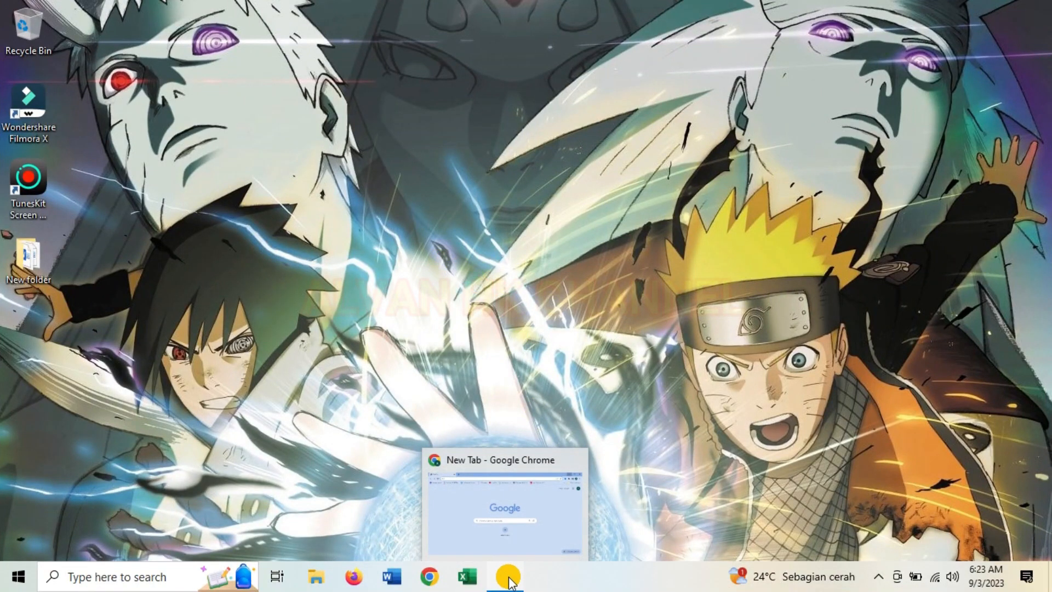
{"action": "left_click", "coordinate": [509, 580]}
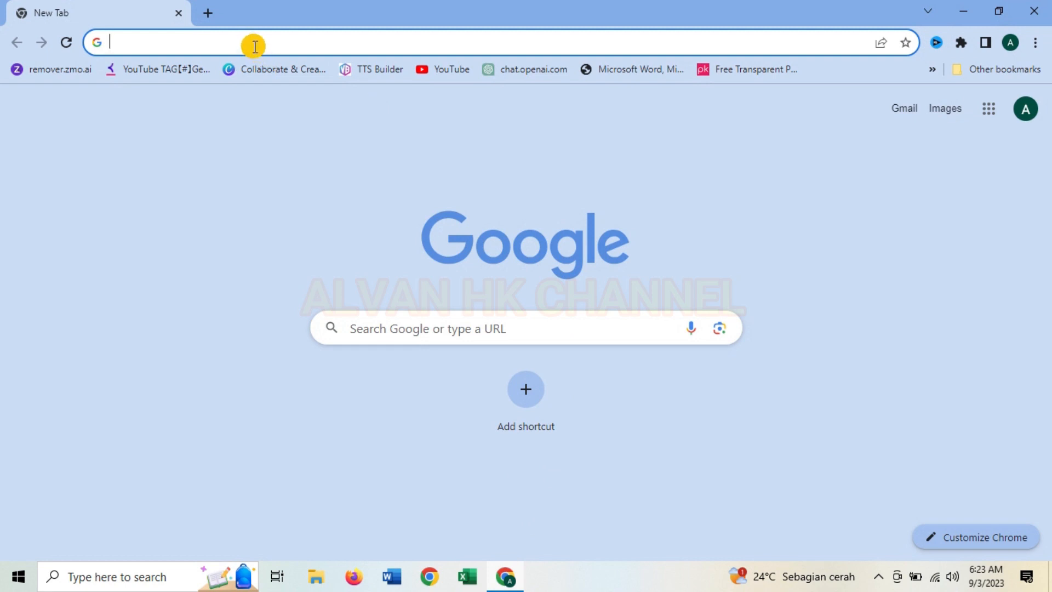
{"action": "type", "text": "chat g"}
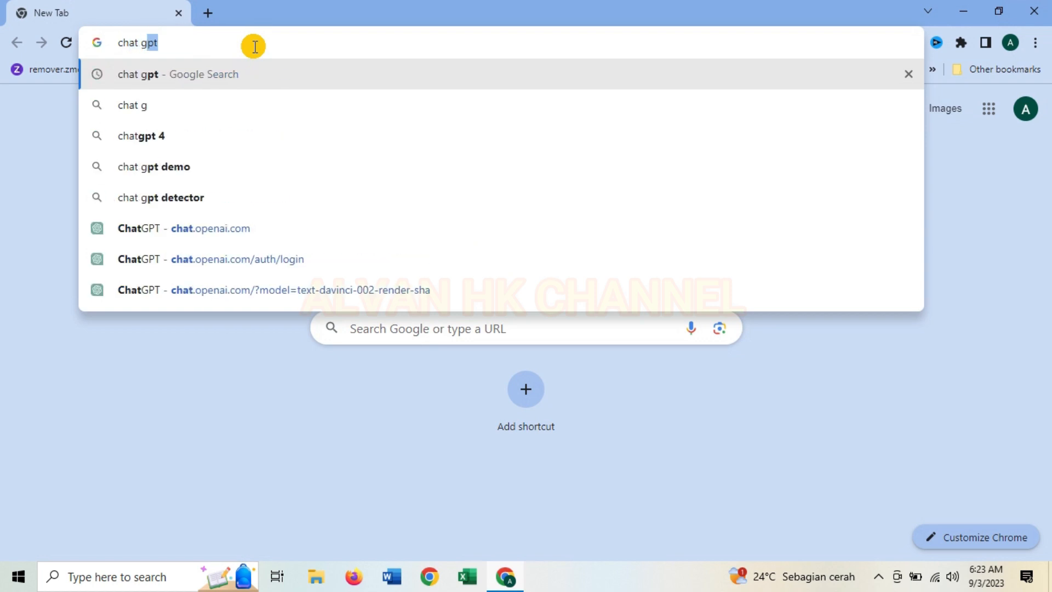
{"action": "type", "text": "pt"}
{"action": "key", "text": "Return"}
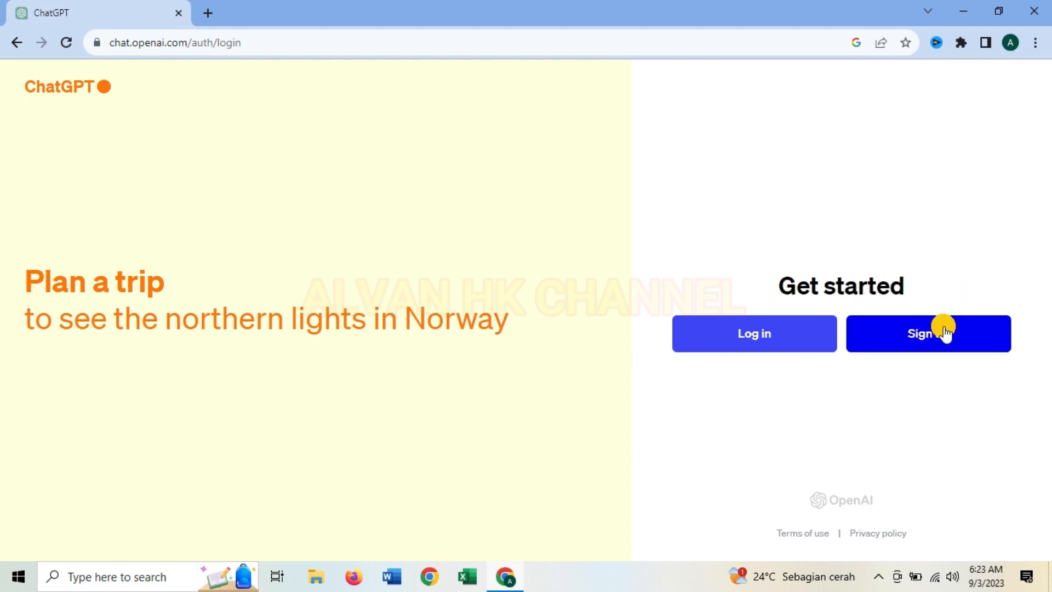
- Log in to ChatGPT with the Google account that is already saved in the browser
{"action": "left_click", "coordinate": [751, 334]}
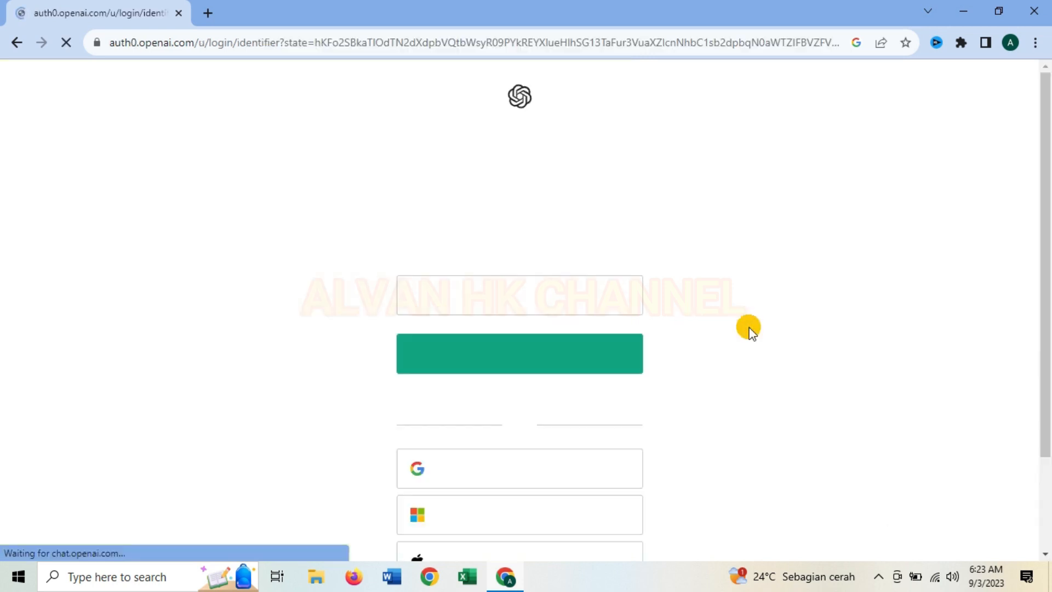
{"action": "scroll", "coordinate": [714, 329], "scroll_direction": "down", "scroll_amount": 3}
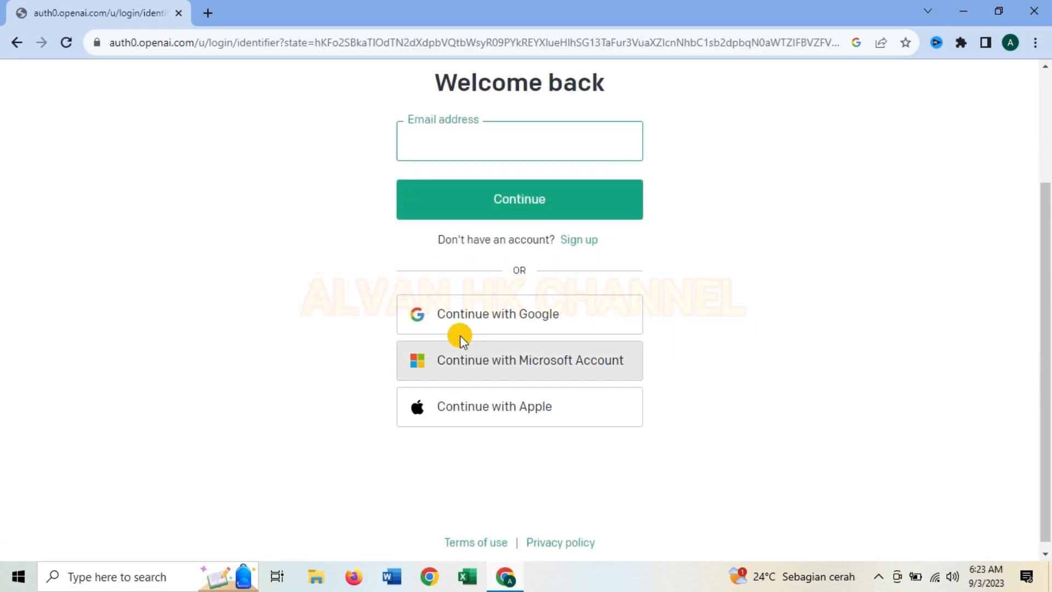
{"action": "left_click", "coordinate": [519, 319]}
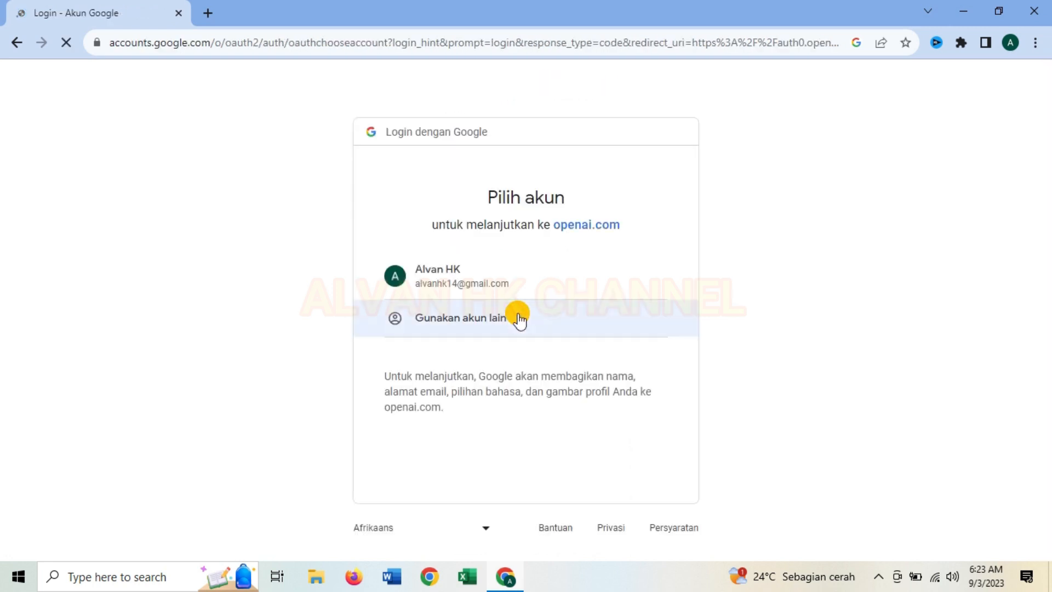
{"action": "left_click", "coordinate": [554, 278]}
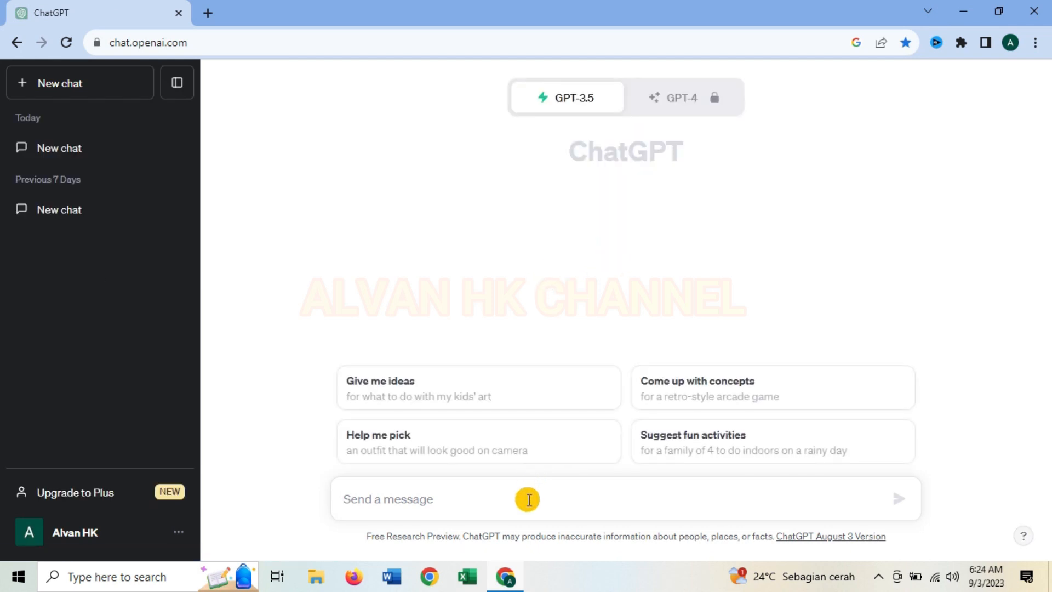
- Send ChatGPT the prompt "buatkan 20 kata kata motivasi dari motivator terkenal didunia dalam bahasa indonesia dalam bentuk tabel tanpa nomor" and review the table
{"action": "type", "text": "b"}
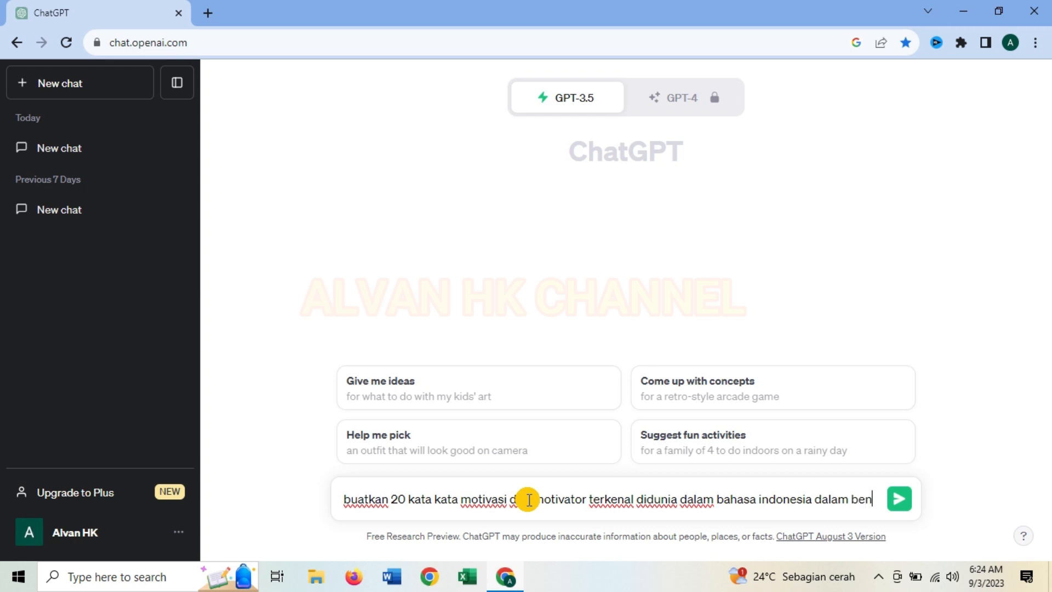
{"action": "type", "text": "k tabel tanpa nomor"}
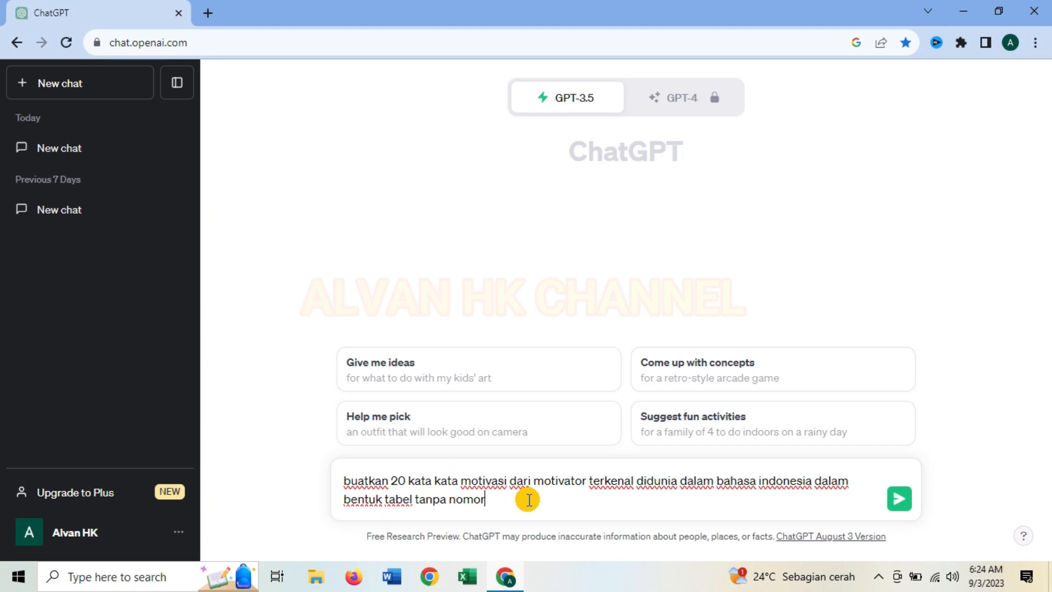
{"action": "key", "text": "Return"}
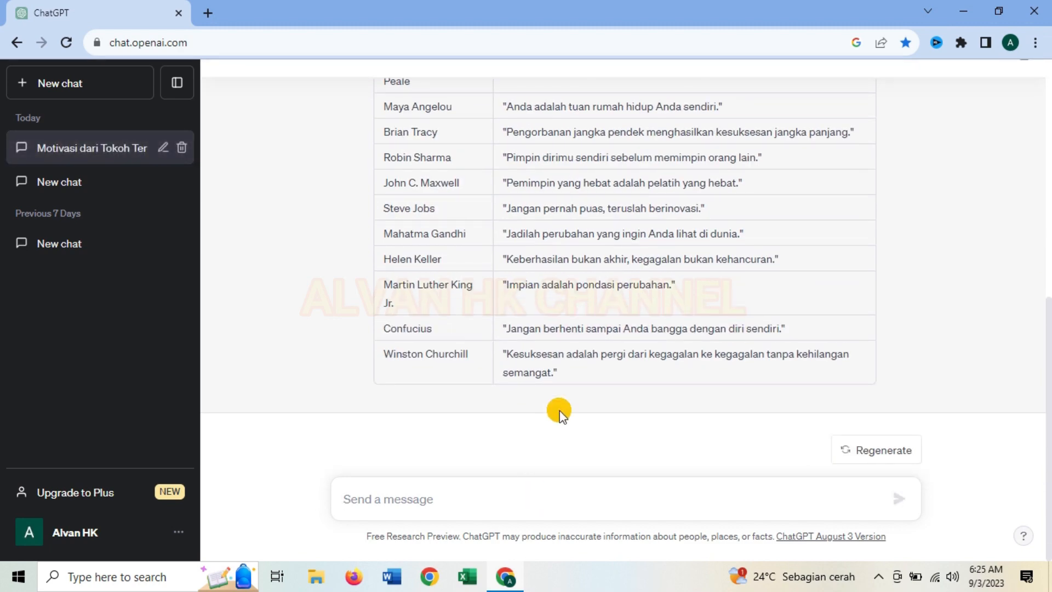
{"action": "scroll", "coordinate": [560, 410], "scroll_direction": "up", "scroll_amount": 8}
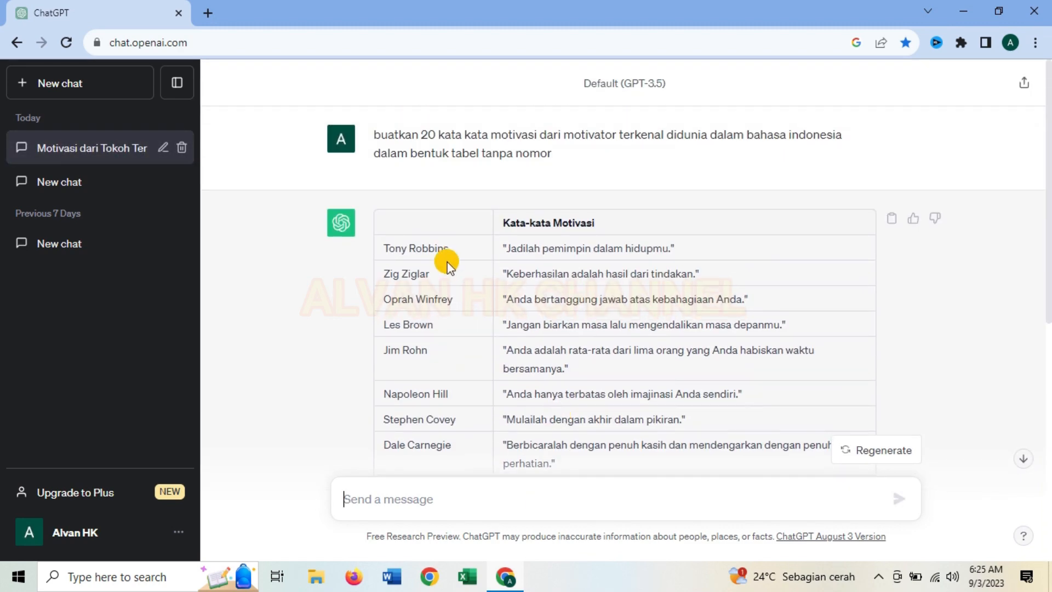
{"action": "scroll", "coordinate": [444, 266], "scroll_direction": "down", "scroll_amount": 3}
{"action": "scroll", "coordinate": [435, 258], "scroll_direction": "up", "scroll_amount": 3}
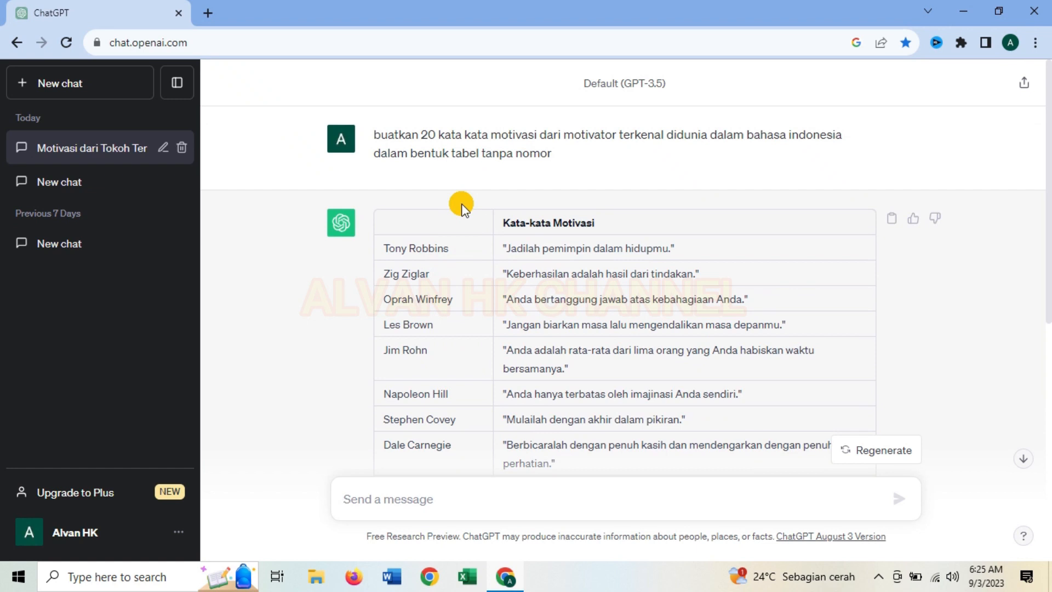
- Open Canva in a new browser tab and create a blank Mobile Video design
{"action": "left_click", "coordinate": [209, 12]}
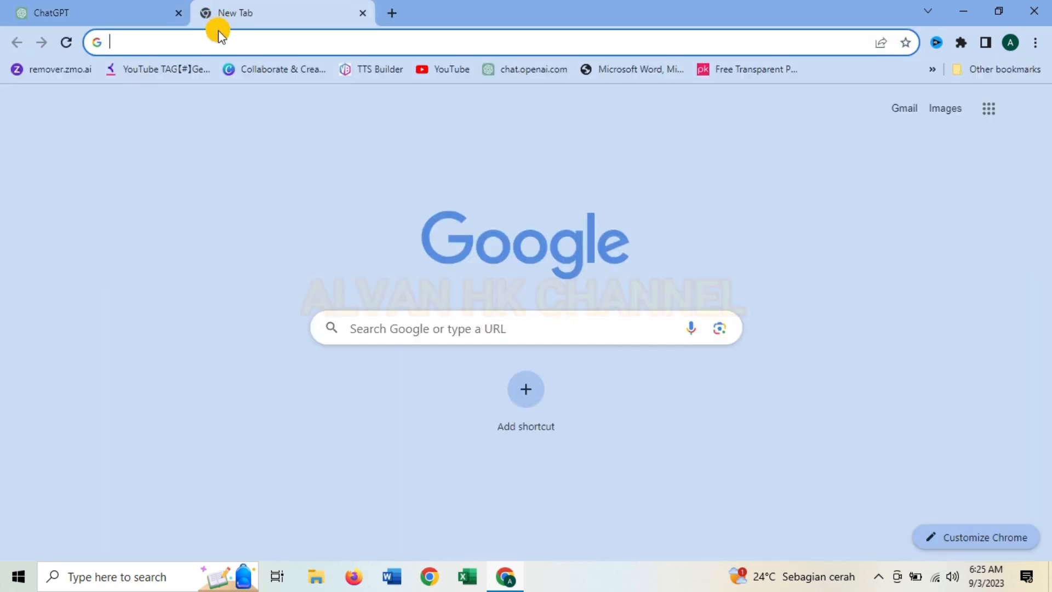
{"action": "left_click", "coordinate": [247, 68]}
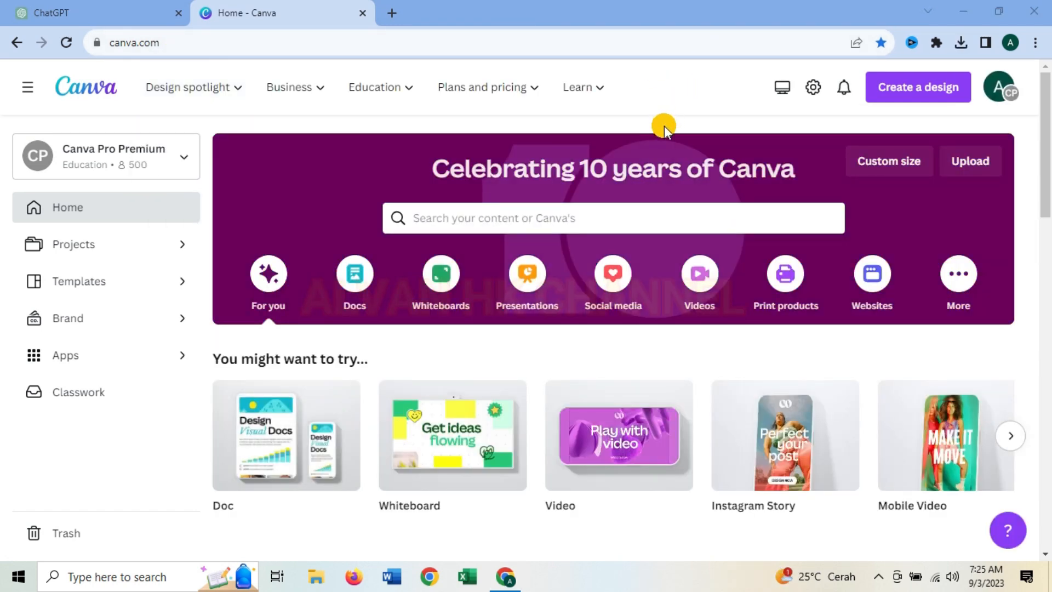
{"action": "left_click", "coordinate": [699, 285]}
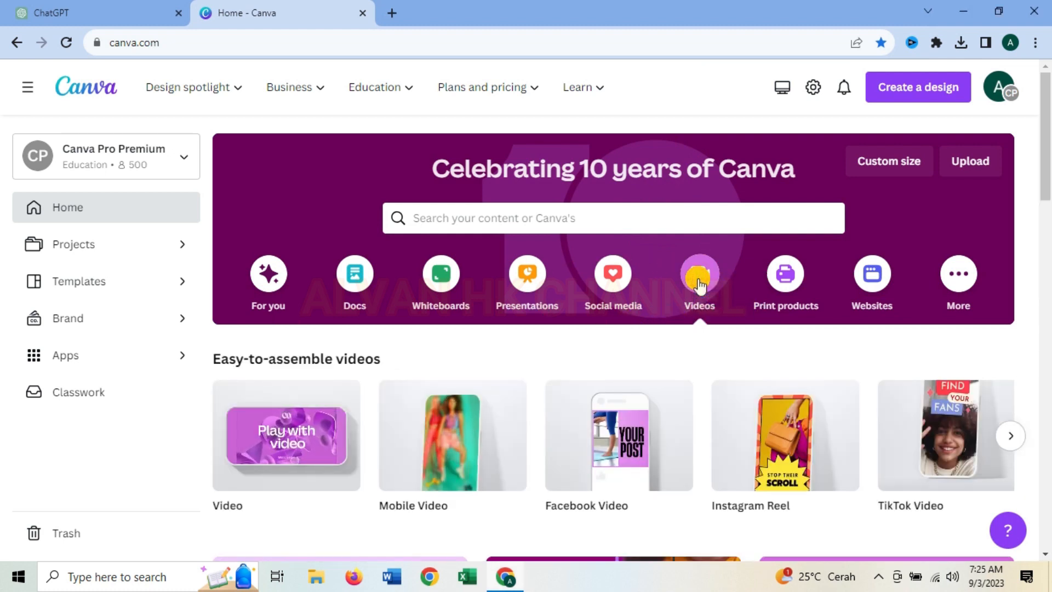
{"action": "mouse_move", "coordinate": [457, 435]}
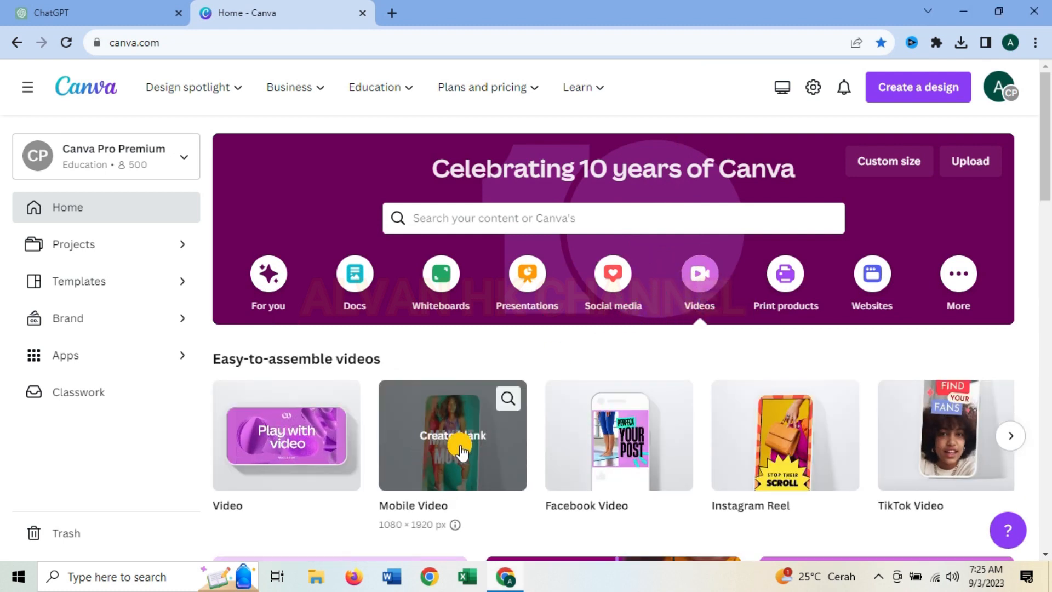
{"action": "left_click", "coordinate": [455, 449]}
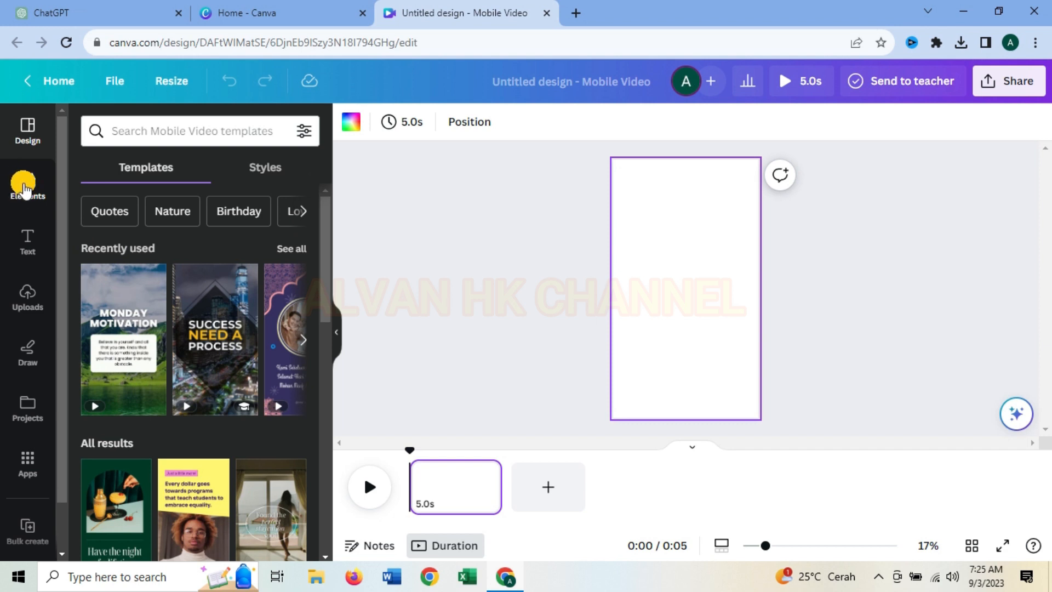
- Search Canva's video elements for "background motivational"
{"action": "left_click", "coordinate": [25, 186]}
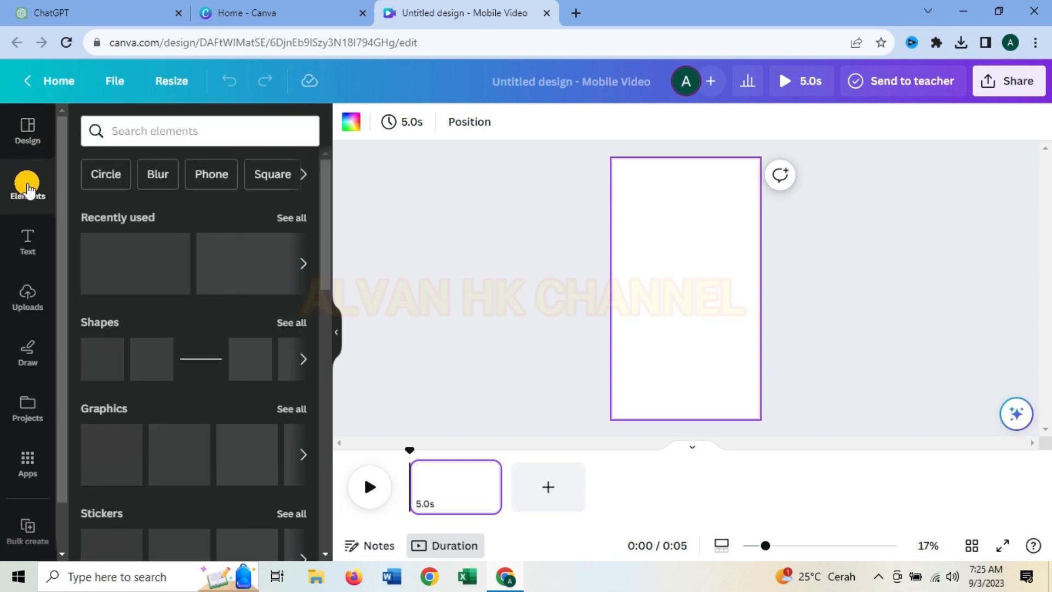
{"action": "scroll", "coordinate": [320, 263], "scroll_direction": "down", "scroll_amount": 2}
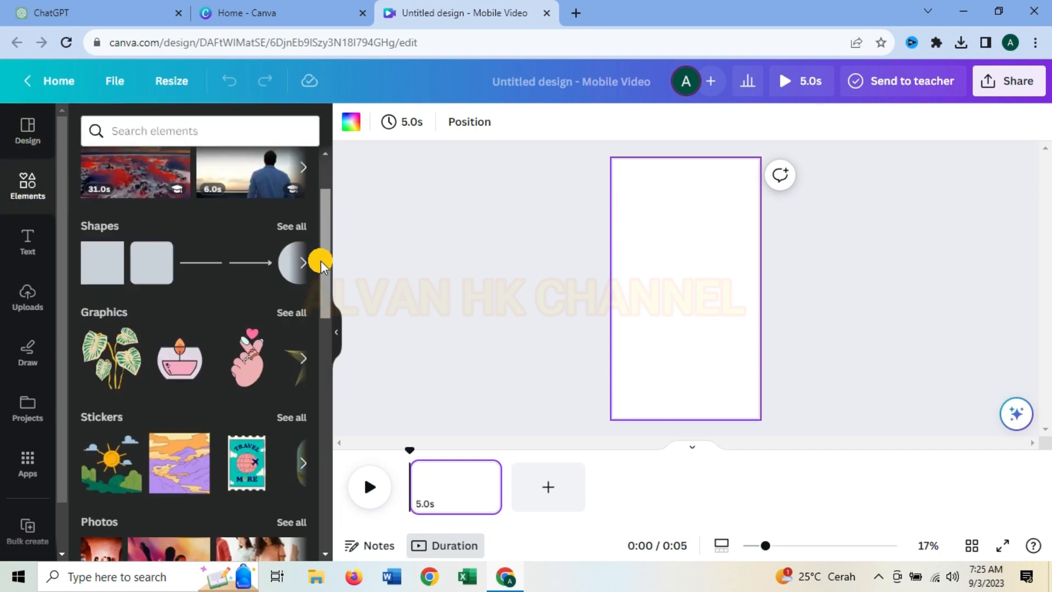
{"action": "scroll", "coordinate": [321, 264], "scroll_direction": "down", "scroll_amount": 6}
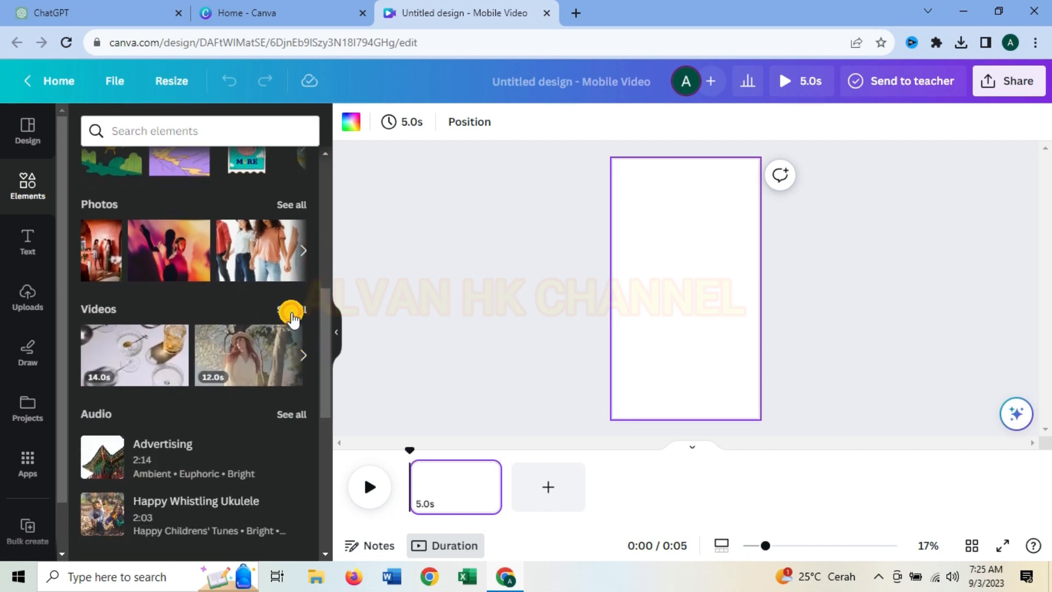
{"action": "left_click", "coordinate": [291, 310]}
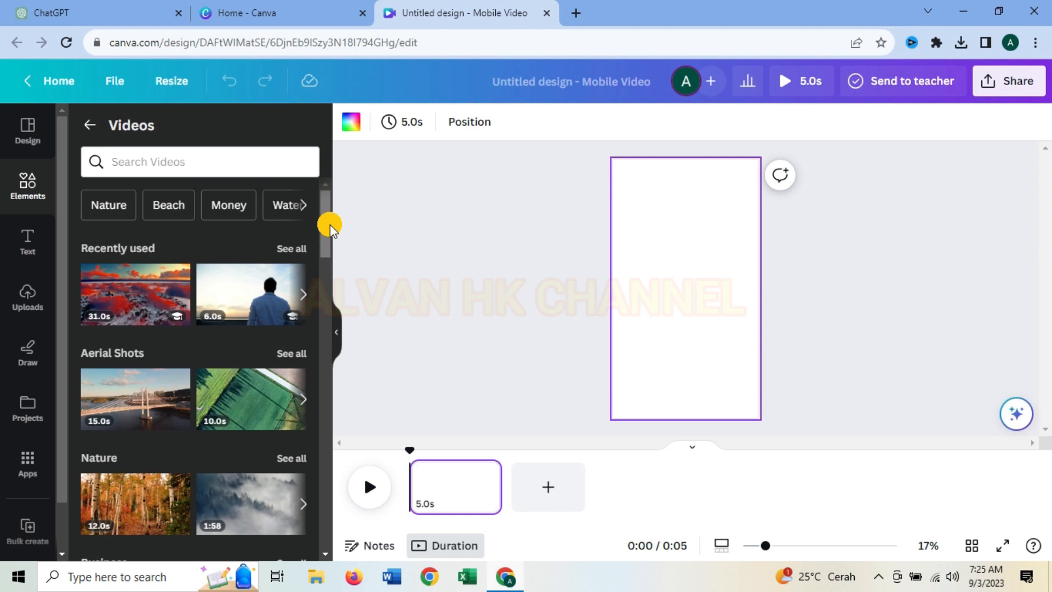
{"action": "left_click", "coordinate": [152, 164]}
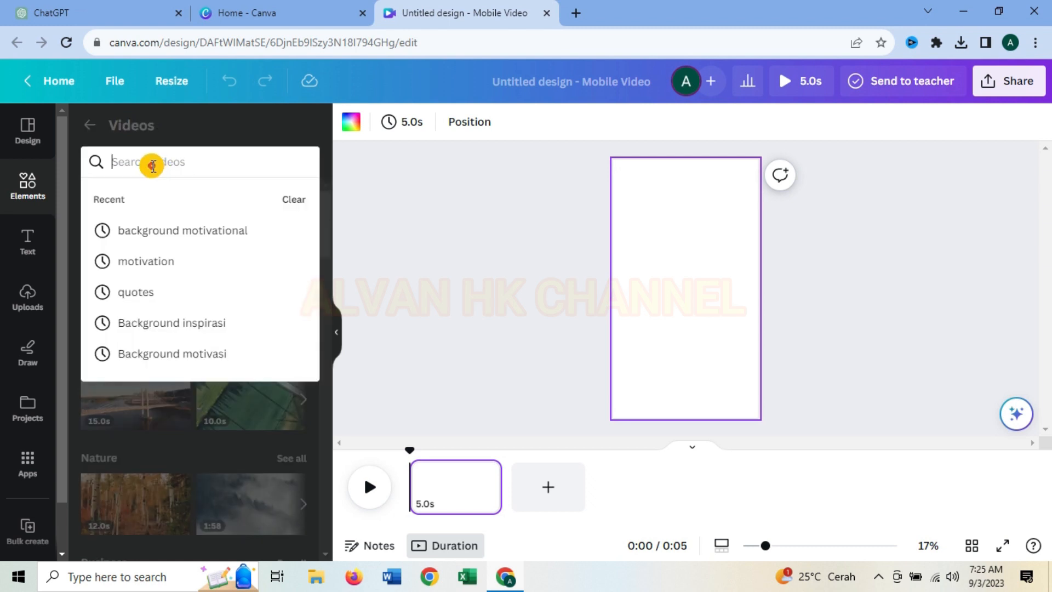
{"action": "type", "text": "back"}
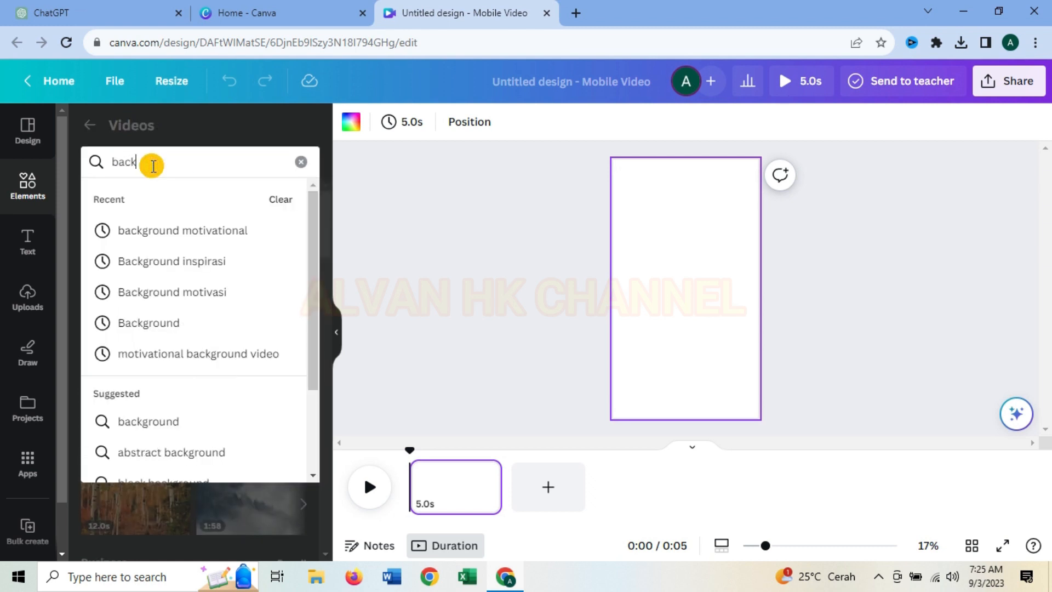
{"action": "type", "text": "ground m"}
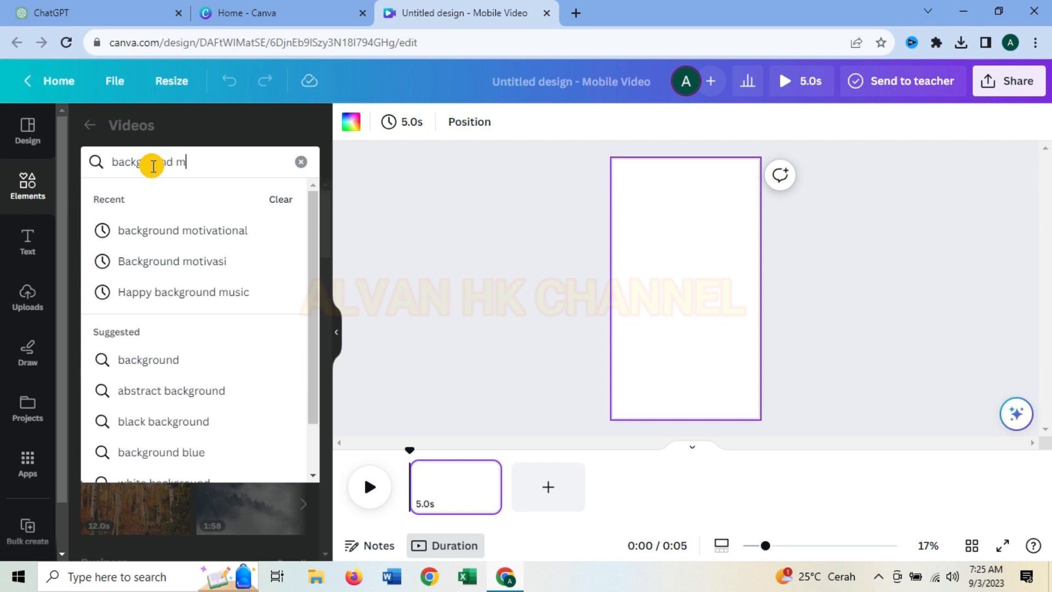
{"action": "type", "text": "oti"}
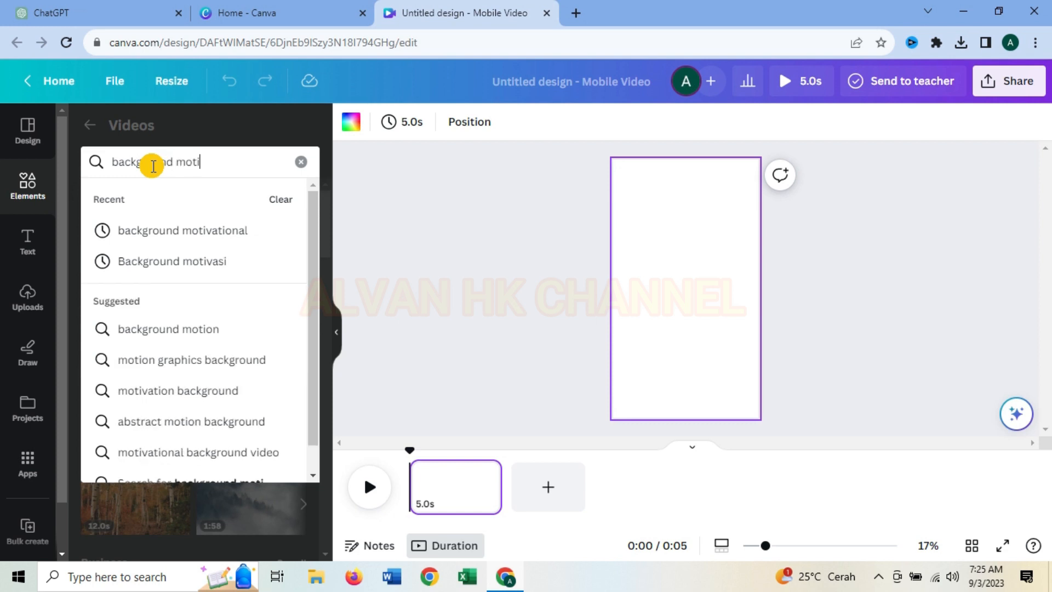
{"action": "type", "text": "vational"}
{"action": "key", "text": "Return"}
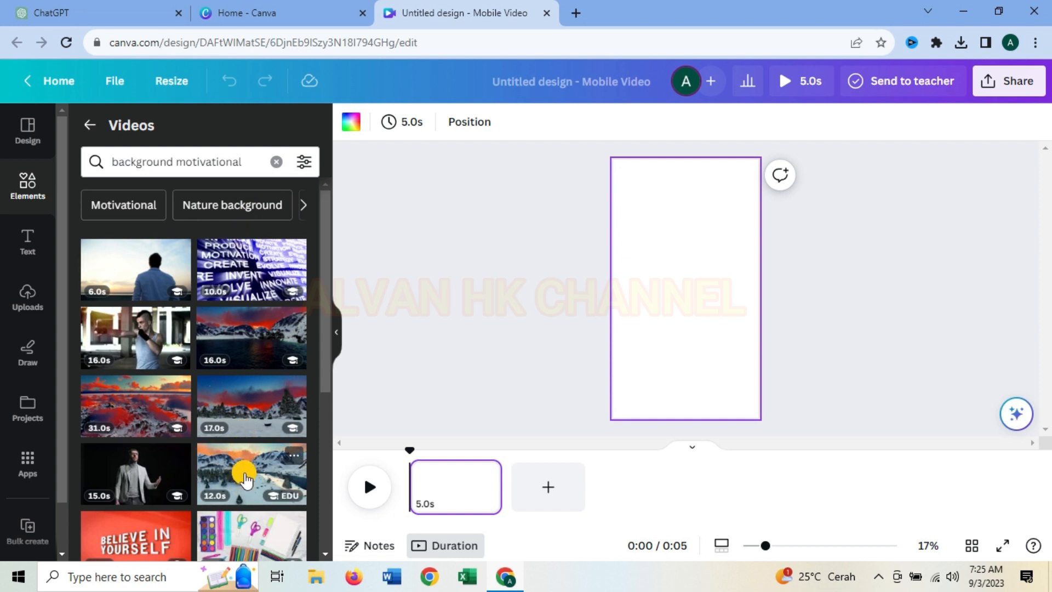
- Add the 12-second snowy mountain clip to the page and set it as the background
{"action": "left_click", "coordinate": [244, 477]}
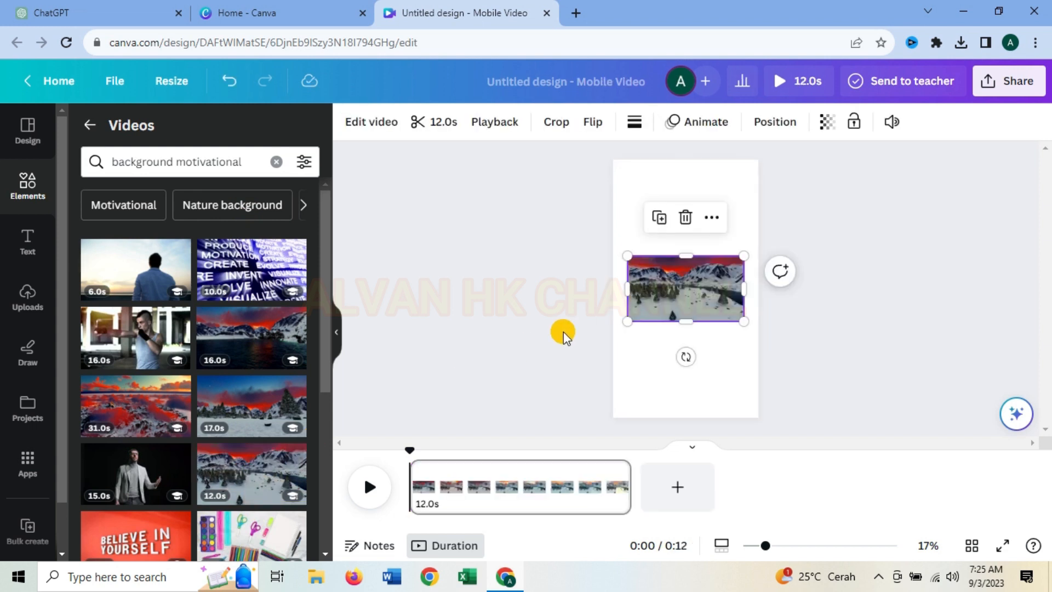
{"action": "right_click", "coordinate": [704, 276]}
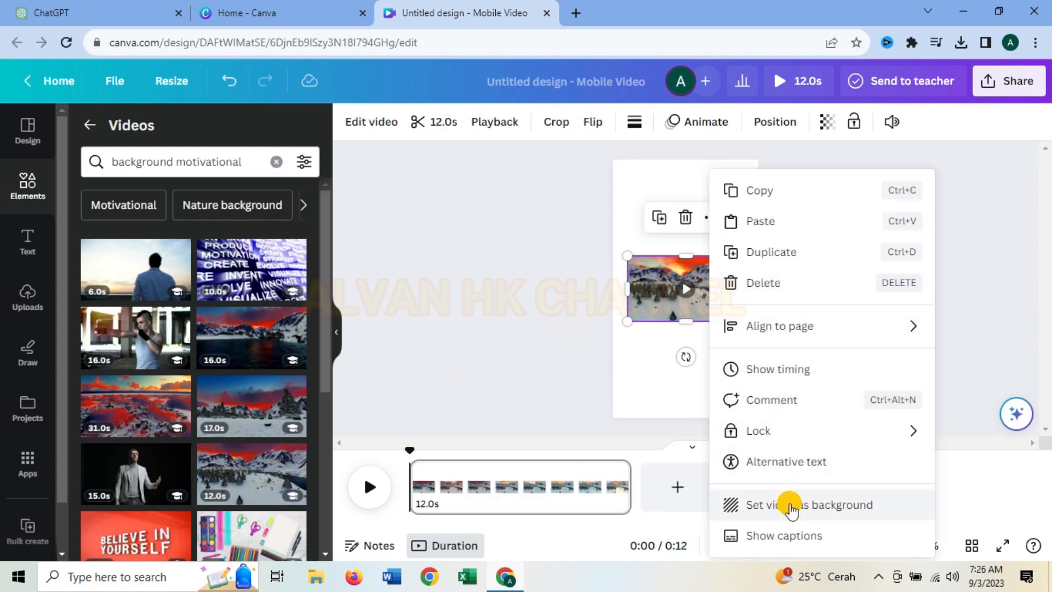
{"action": "left_click", "coordinate": [827, 504]}
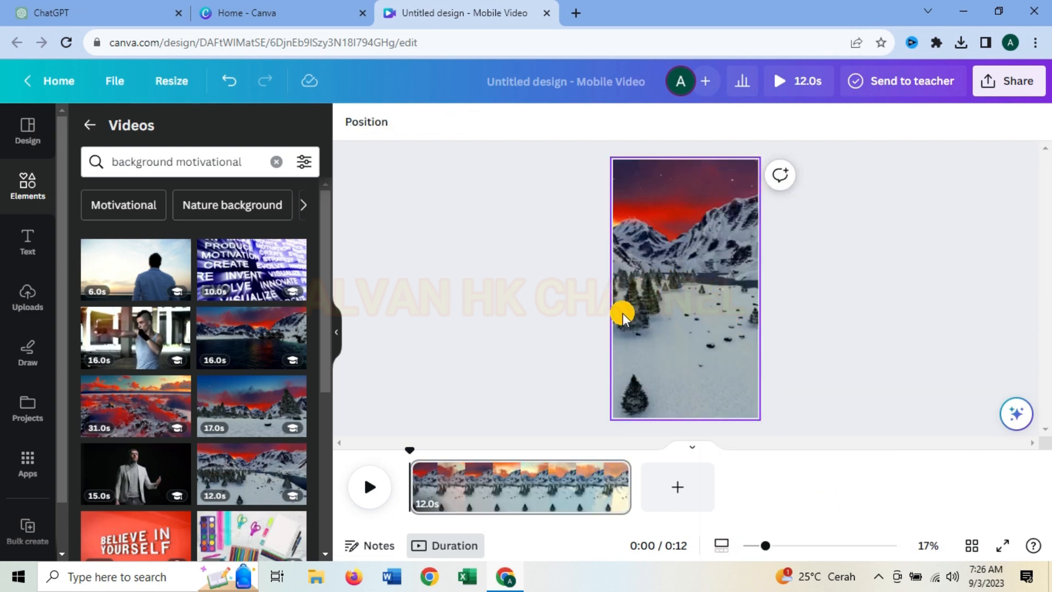
- Preview the background video briefly, pause it and return the playhead to the start
{"action": "left_click", "coordinate": [366, 500]}
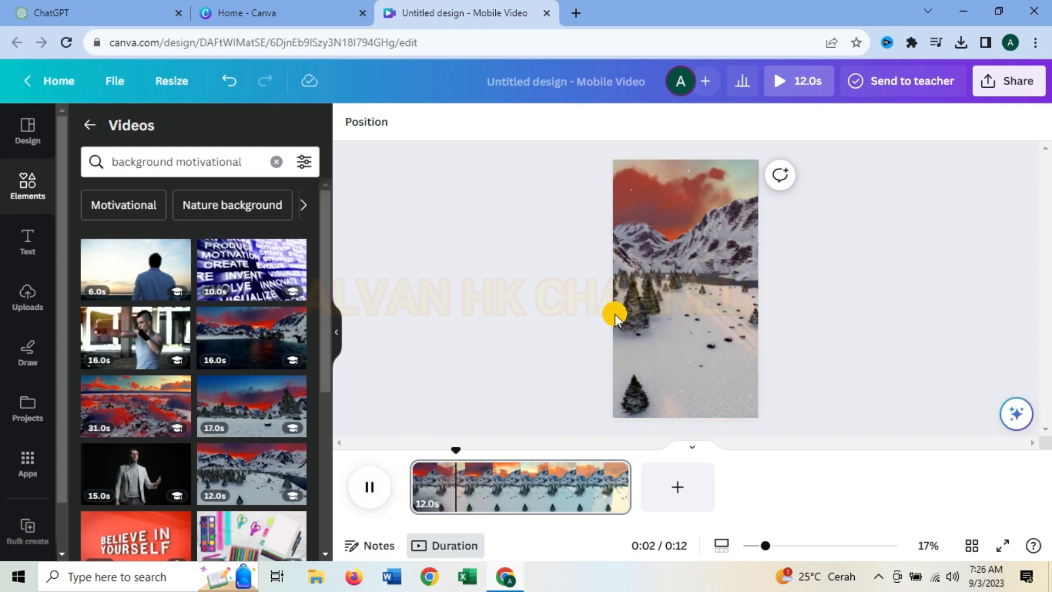
{"action": "left_click", "coordinate": [396, 474]}
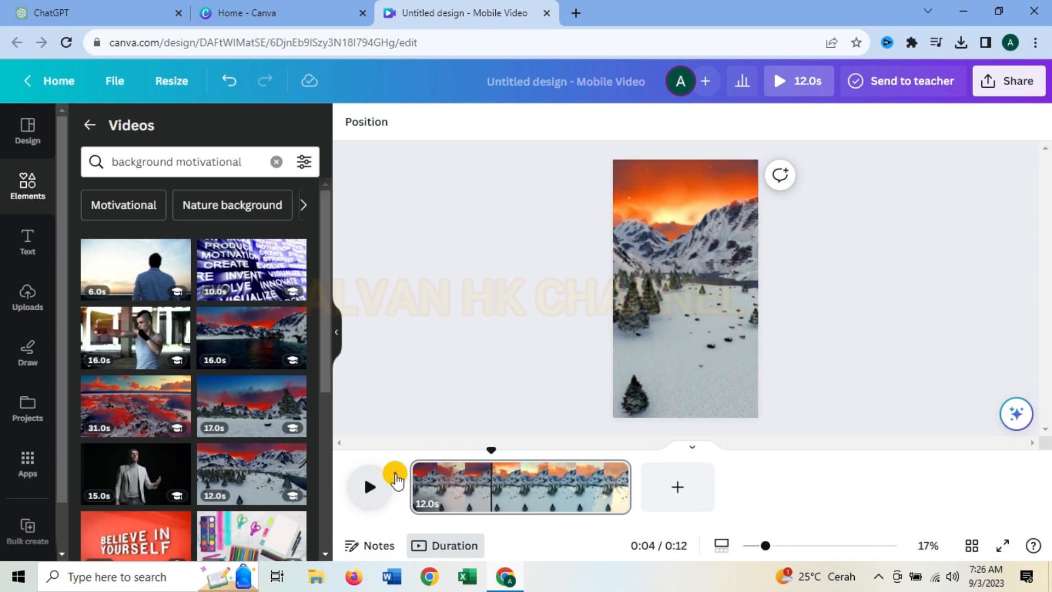
{"action": "left_click_drag", "start_coordinate": [490, 448], "coordinate": [396, 452]}
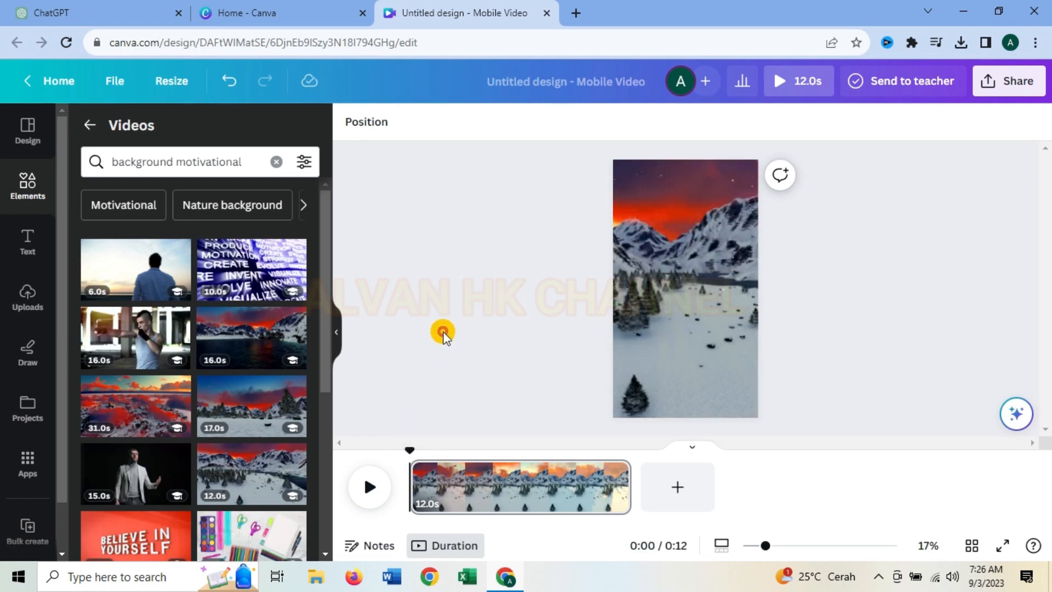
- Add a square shape from the basic elements on top of the background video
{"action": "left_click", "coordinate": [26, 188]}
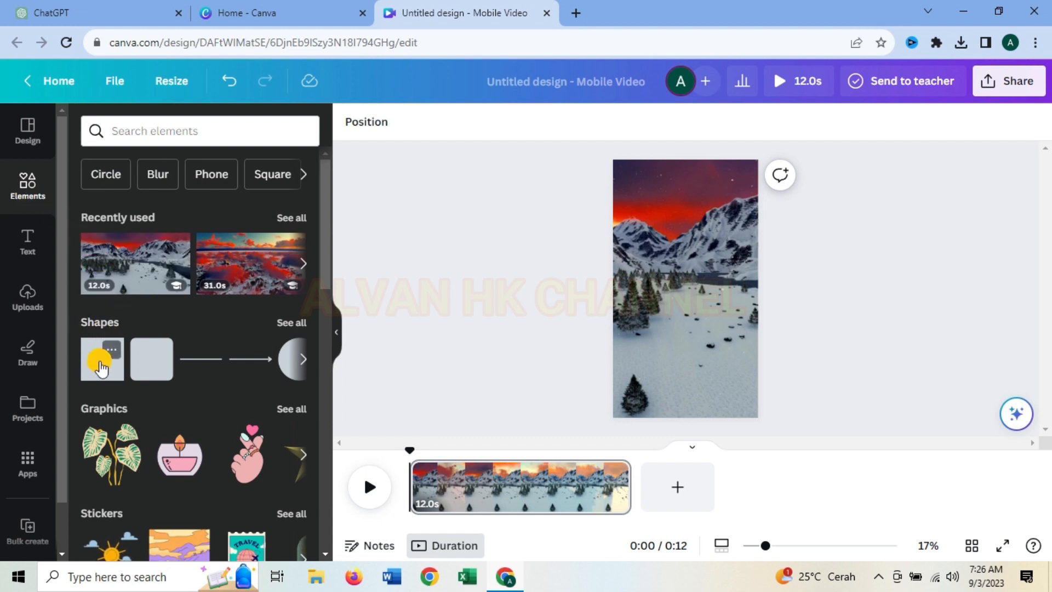
{"action": "left_click", "coordinate": [96, 370]}
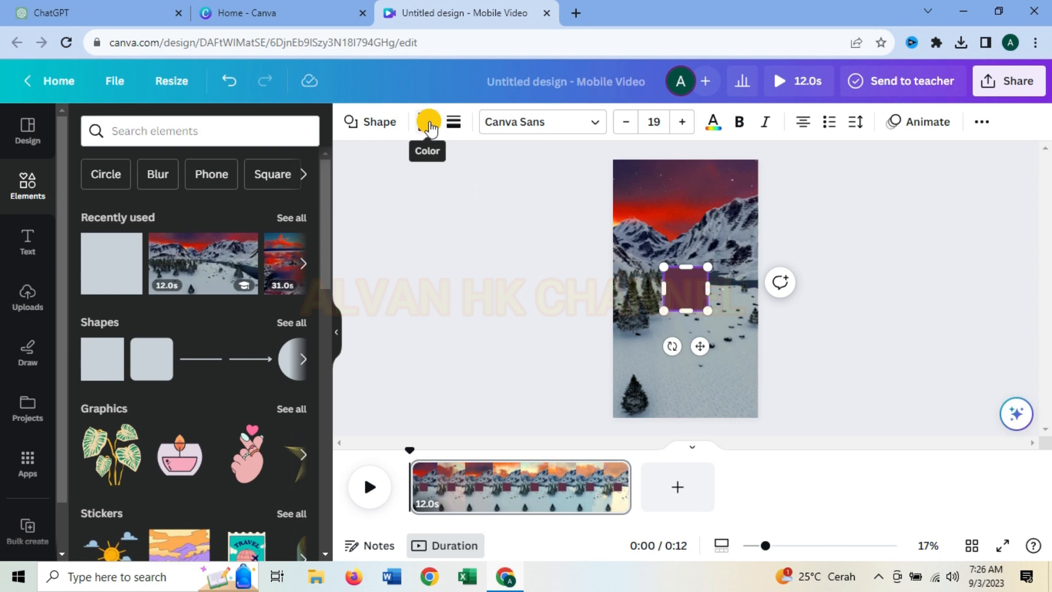
- Recolor the square shape black and stretch it to cover the whole page
{"action": "left_click", "coordinate": [428, 122]}
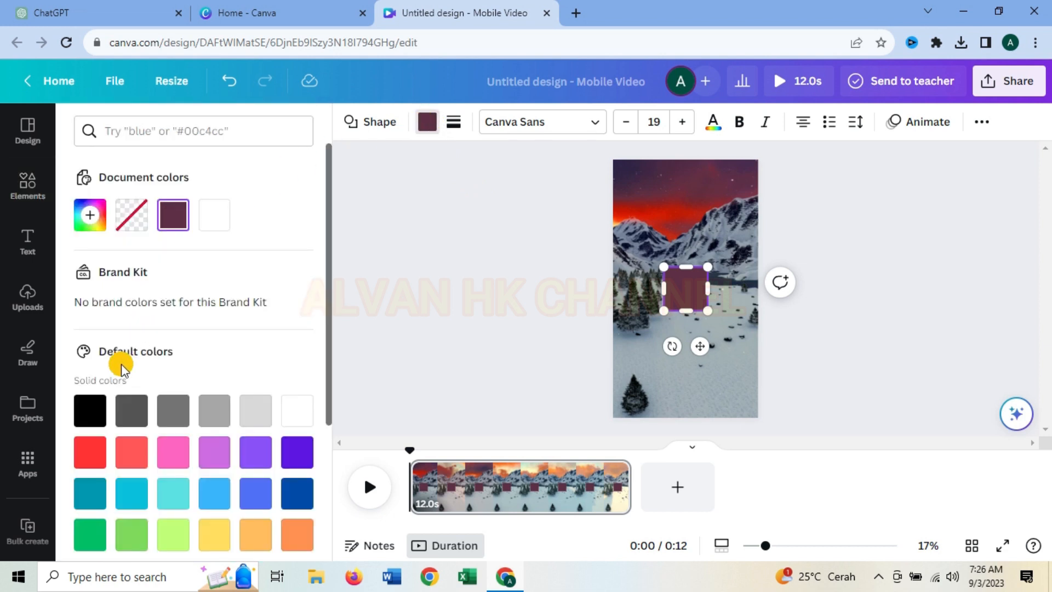
{"action": "left_click", "coordinate": [89, 412]}
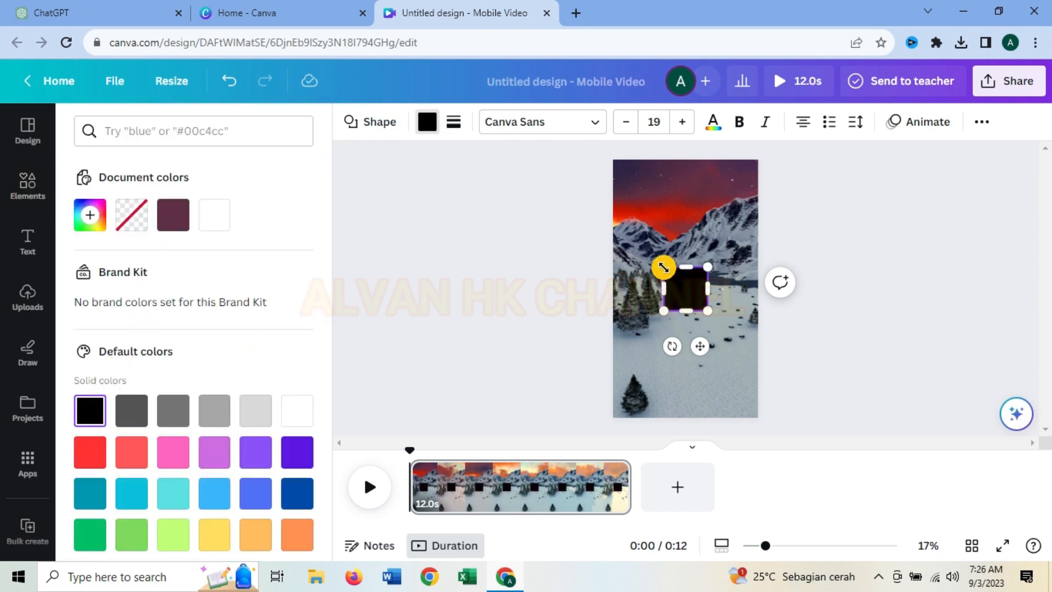
{"action": "left_click_drag", "start_coordinate": [663, 267], "coordinate": [613, 160]}
{"action": "left_click_drag", "start_coordinate": [707, 234], "coordinate": [757, 233]}
{"action": "left_click_drag", "start_coordinate": [685, 309], "coordinate": [689, 419]}
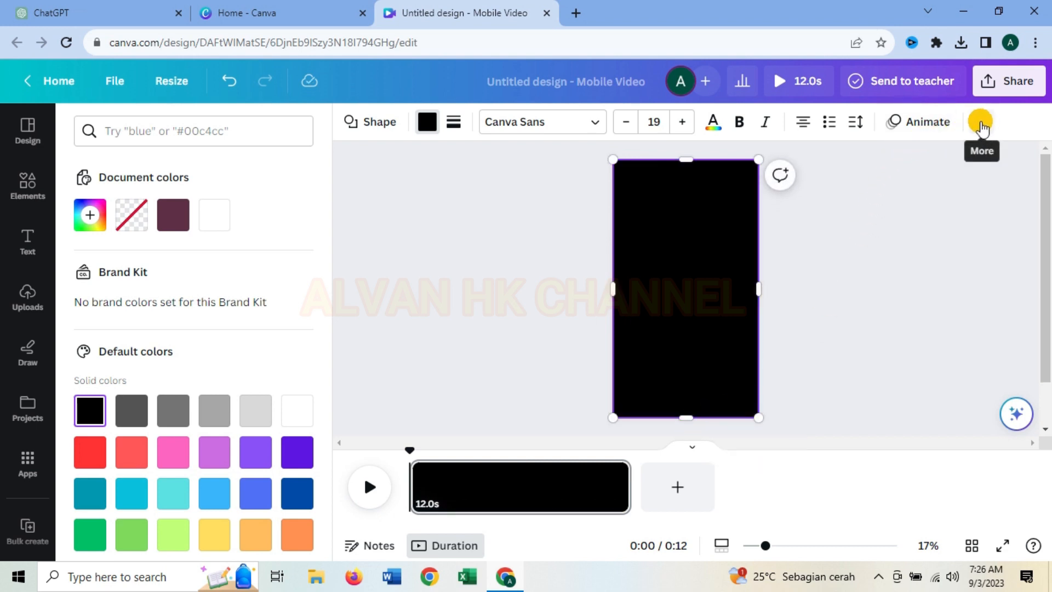
- Set the black overlay's transparency to 22 and deselect it
{"action": "left_click", "coordinate": [981, 123]}
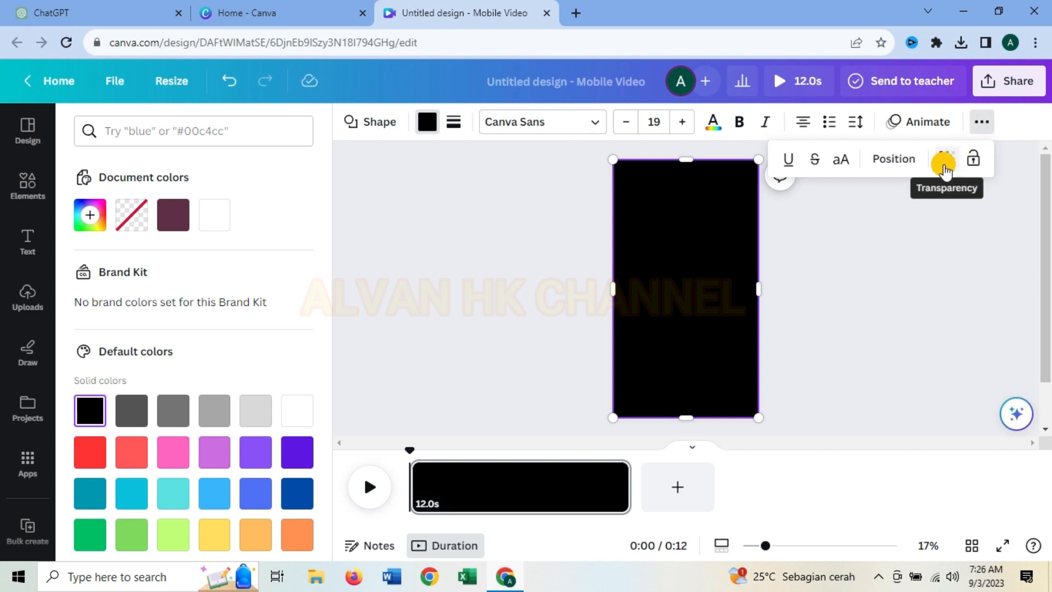
{"action": "left_click", "coordinate": [949, 162]}
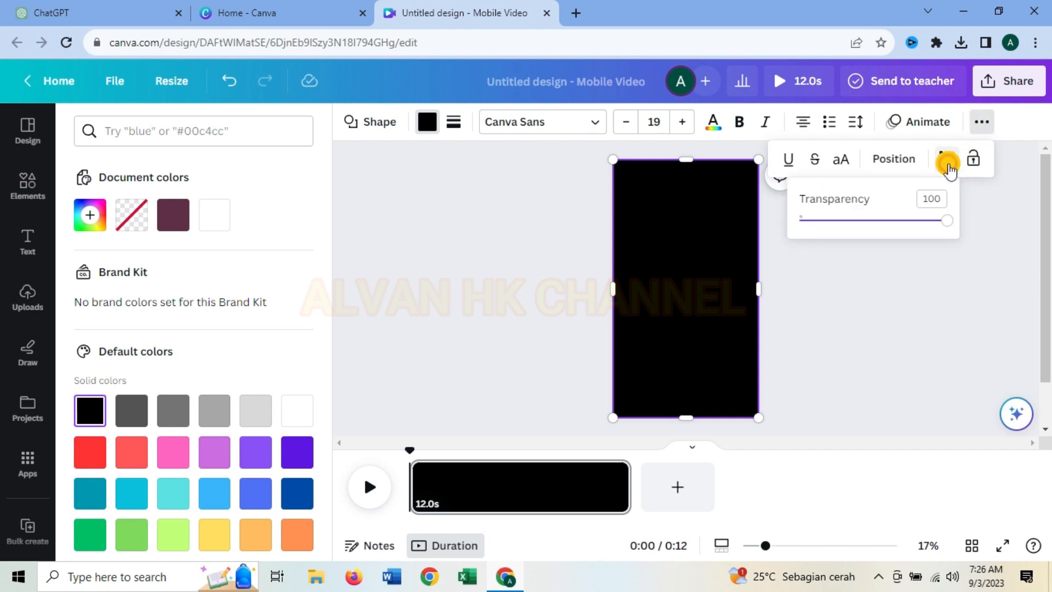
{"action": "left_click_drag", "start_coordinate": [950, 225], "coordinate": [849, 223]}
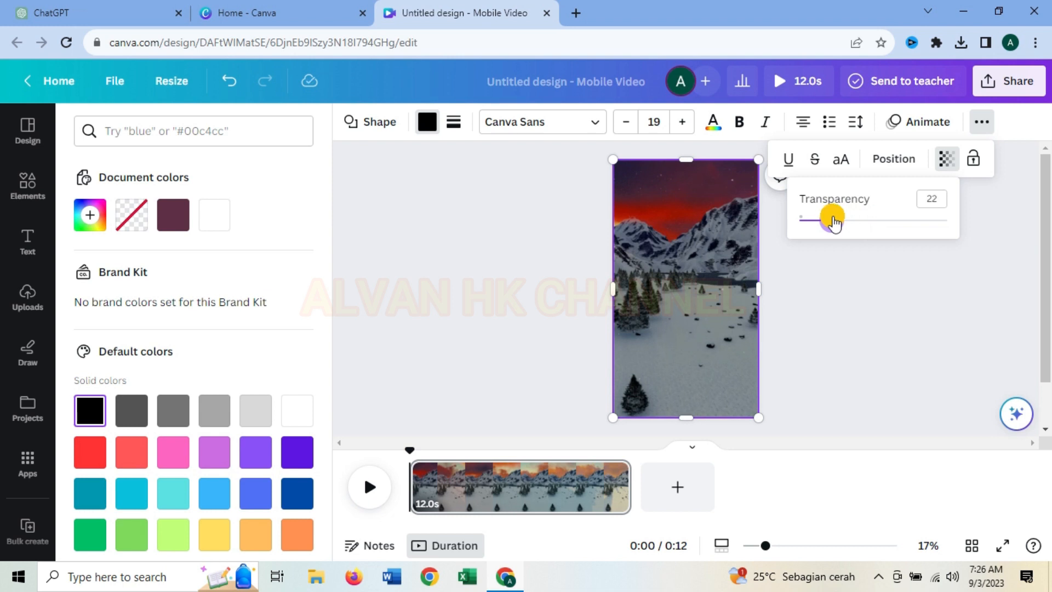
{"action": "left_click", "coordinate": [828, 289]}
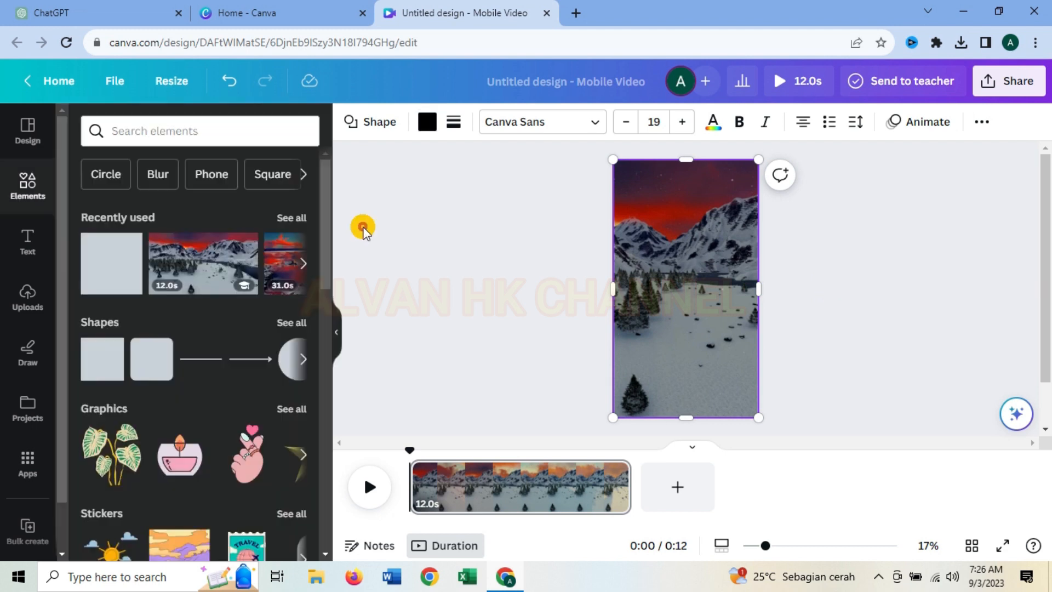
{"action": "left_click", "coordinate": [447, 205]}
- Add a heading reading "kutipan motivasi" and move it near the upper edge of the page
{"action": "left_click", "coordinate": [31, 246]}
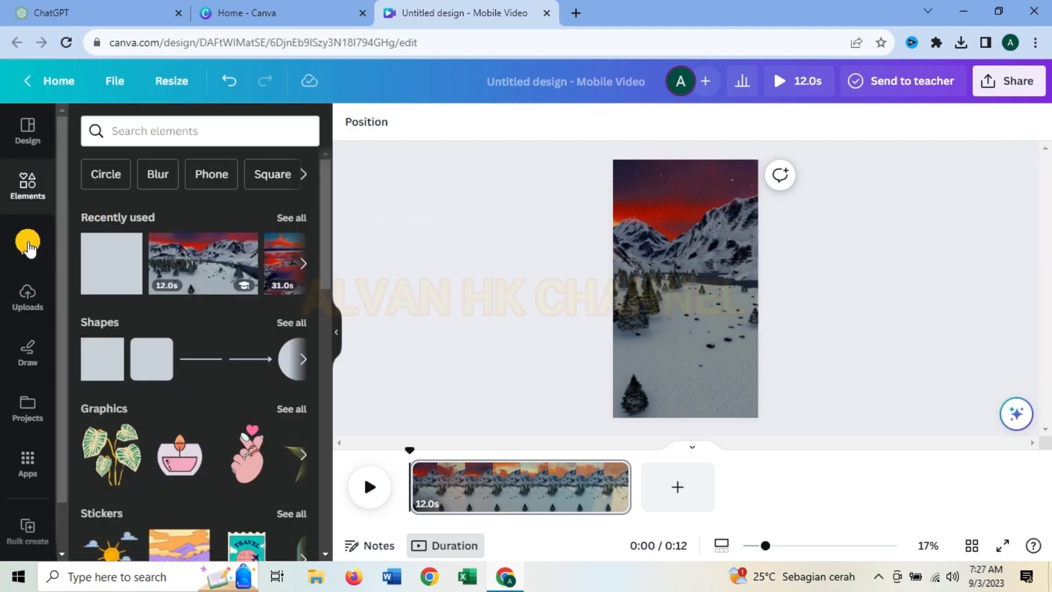
{"action": "left_click", "coordinate": [29, 247]}
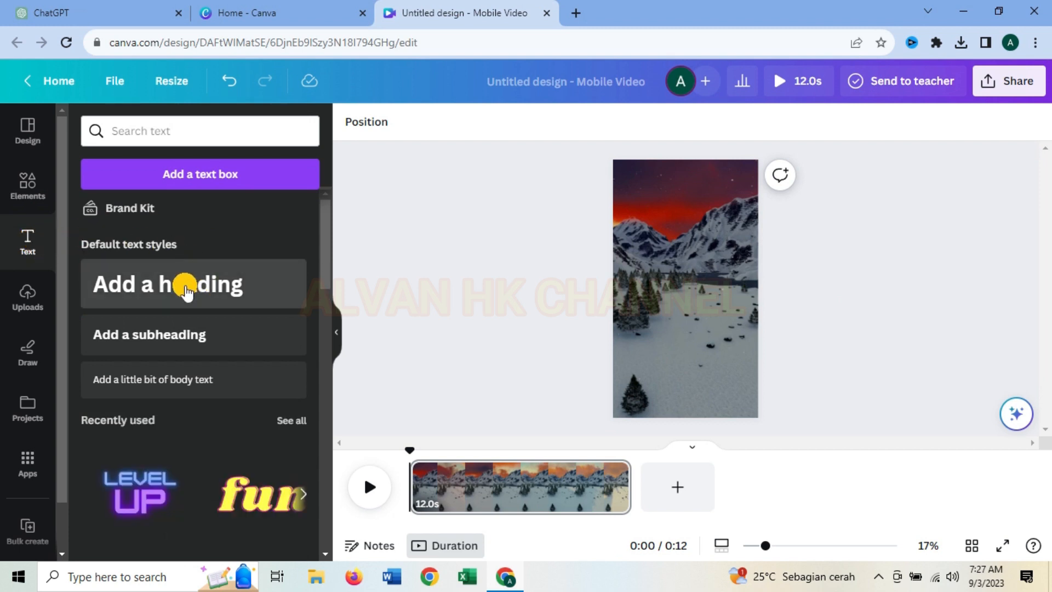
{"action": "left_click", "coordinate": [186, 290]}
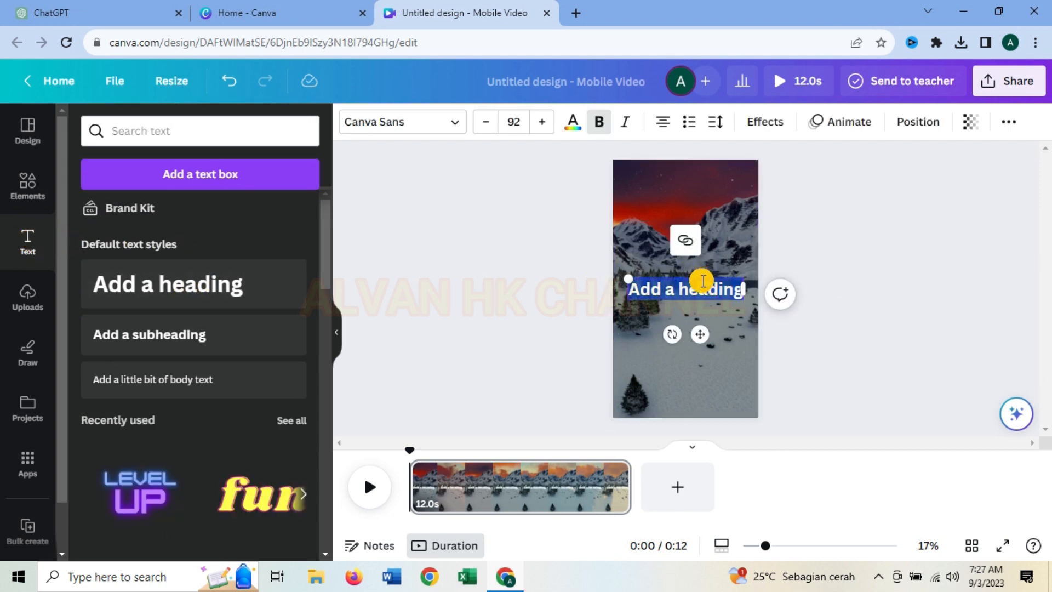
{"action": "double_click", "coordinate": [703, 290]}
{"action": "type", "text": "ku"}
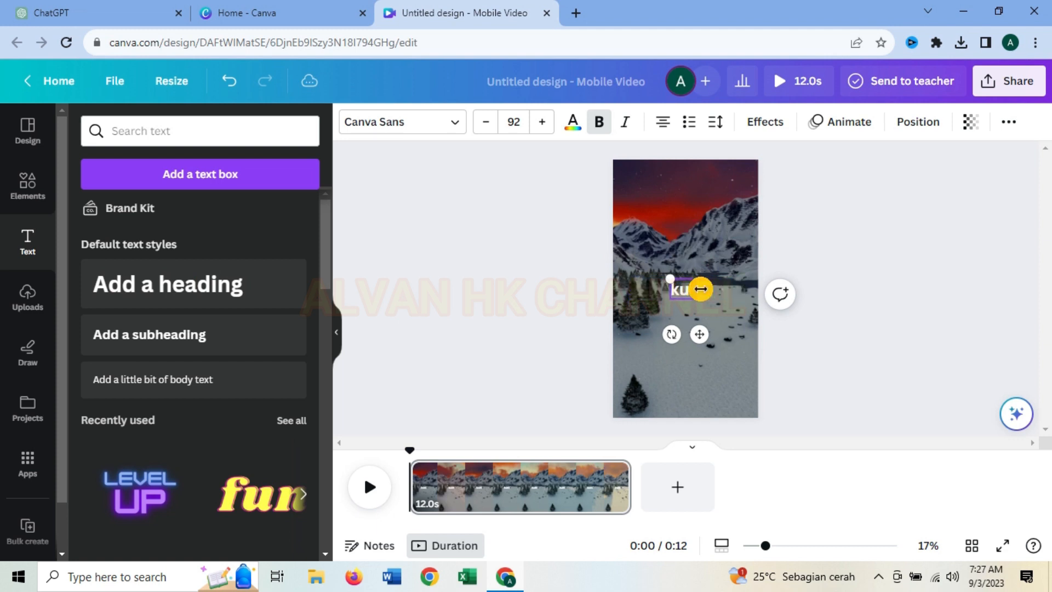
{"action": "type", "text": "tipan moti"}
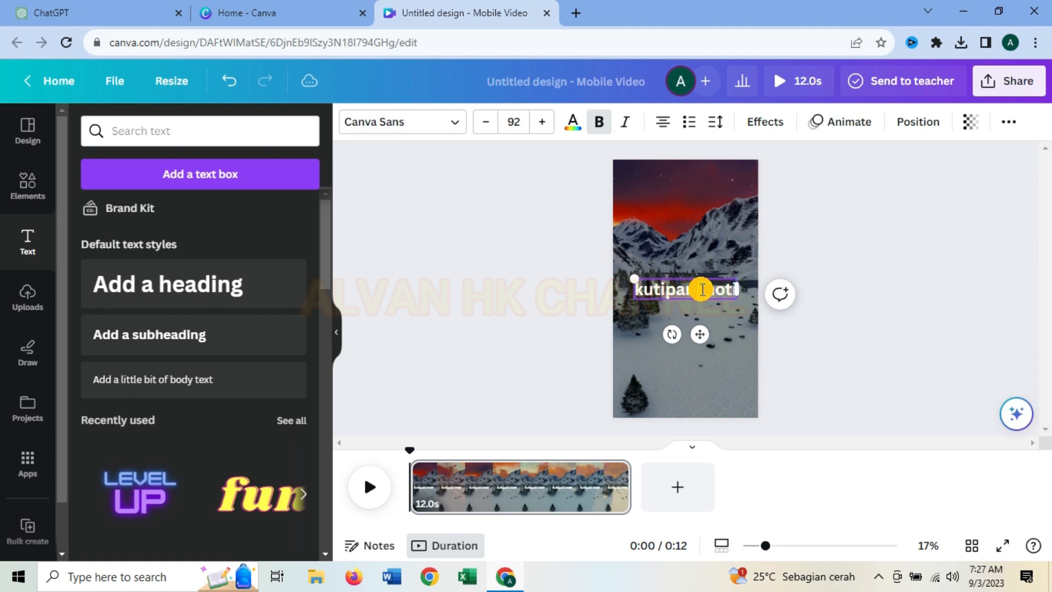
{"action": "type", "text": "vasi"}
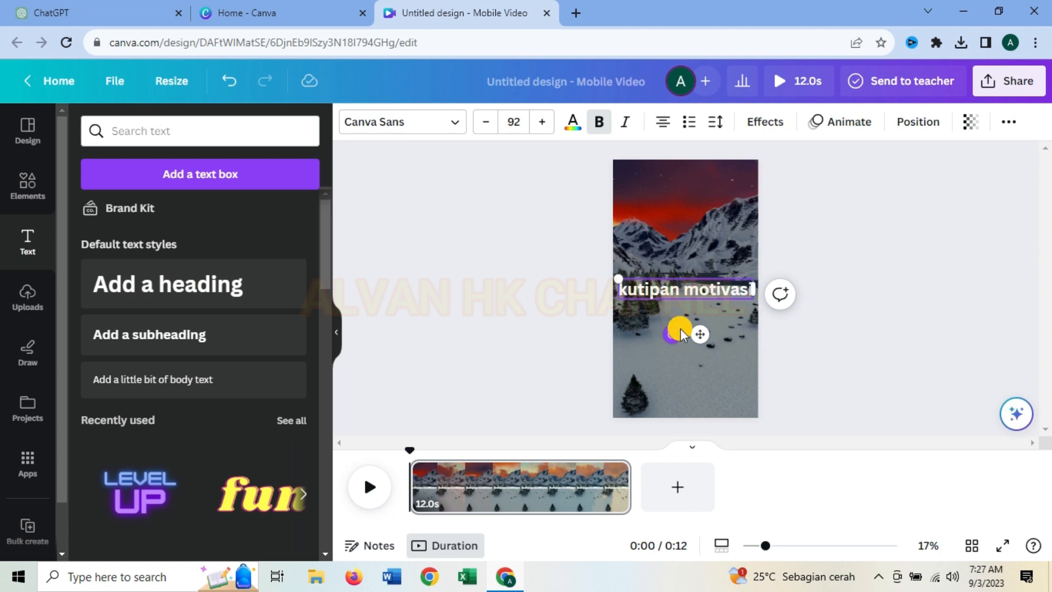
{"action": "left_click_drag", "start_coordinate": [700, 334], "coordinate": [694, 238]}
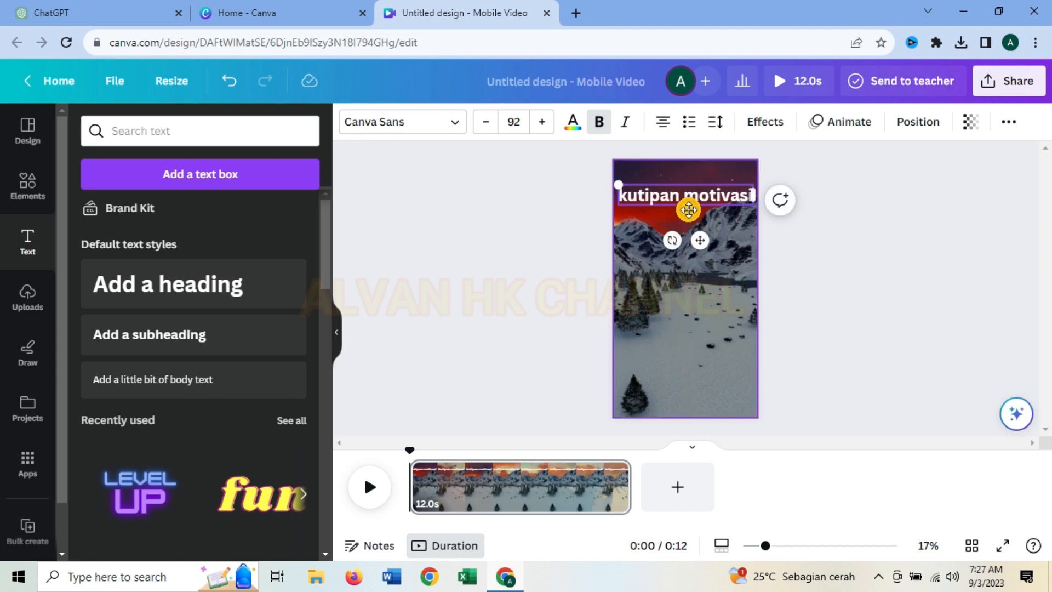
- Change the "kutipan motivasi" heading's font to Open Sauce and its size to 60
{"action": "left_click", "coordinate": [453, 130]}
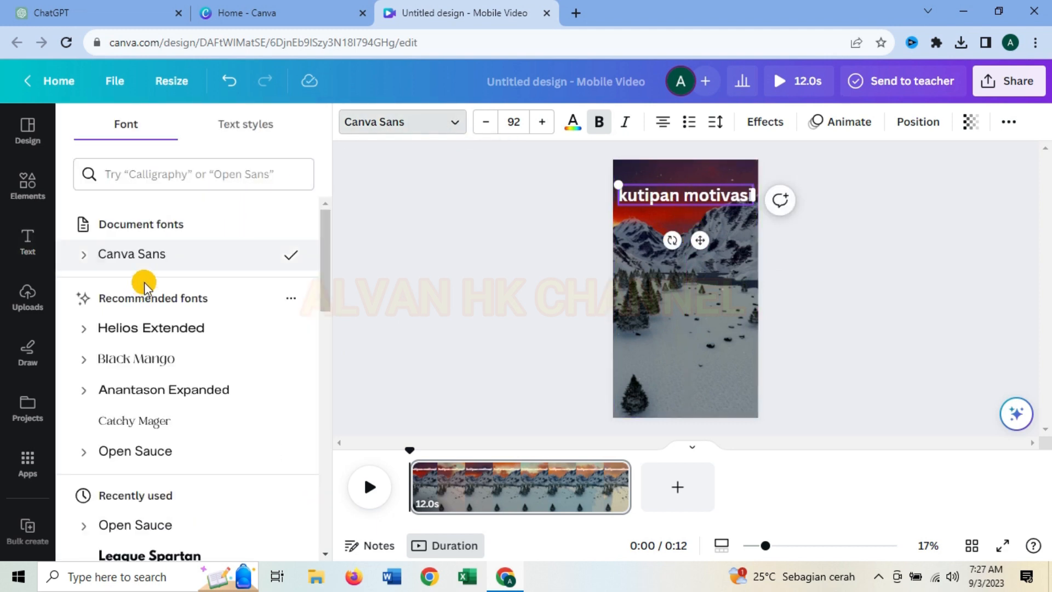
{"action": "left_click", "coordinate": [147, 457]}
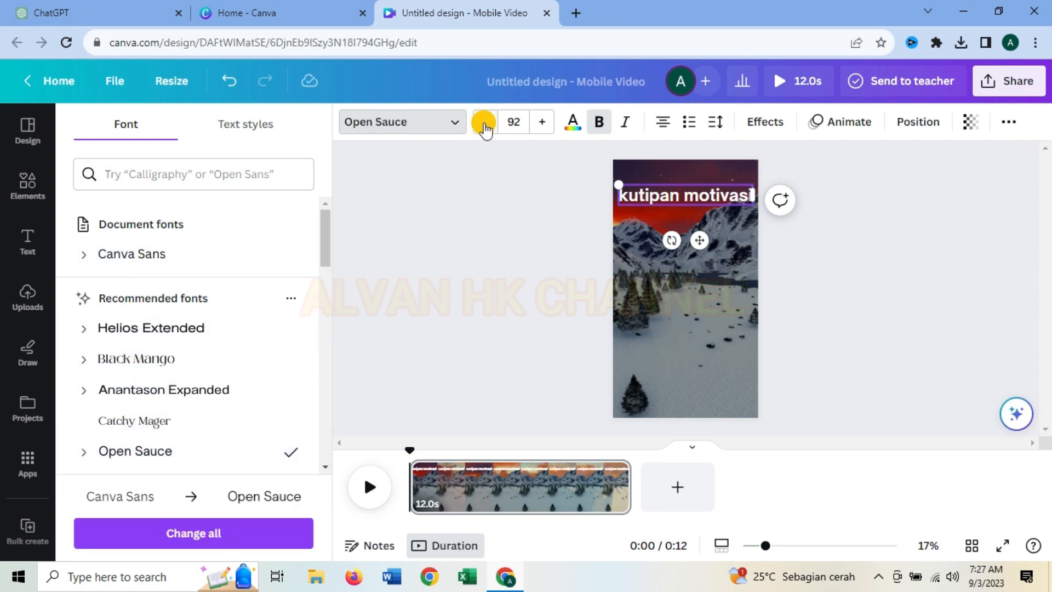
{"action": "left_click", "coordinate": [485, 123]}
{"action": "left_click", "coordinate": [485, 123]}
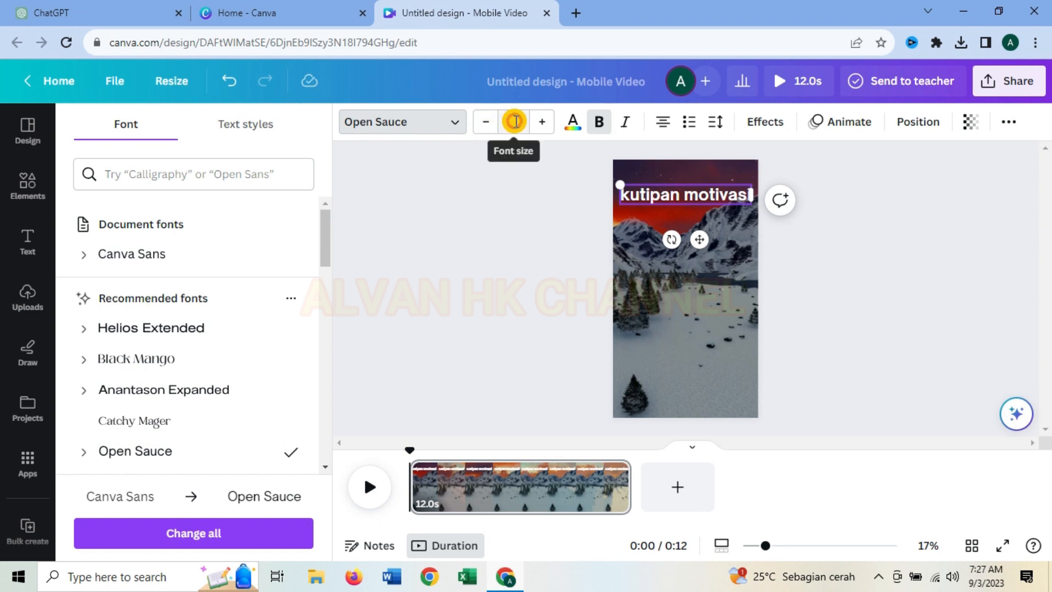
{"action": "left_click", "coordinate": [517, 122]}
{"action": "left_click", "coordinate": [517, 122]}
{"action": "left_click", "coordinate": [516, 122]}
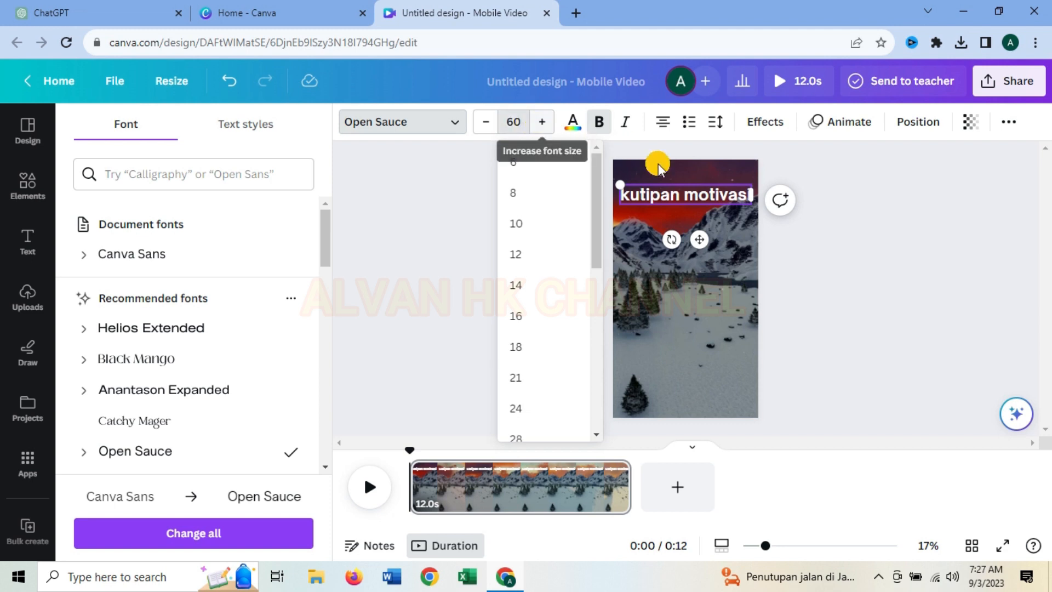
{"action": "left_click", "coordinate": [677, 175]}
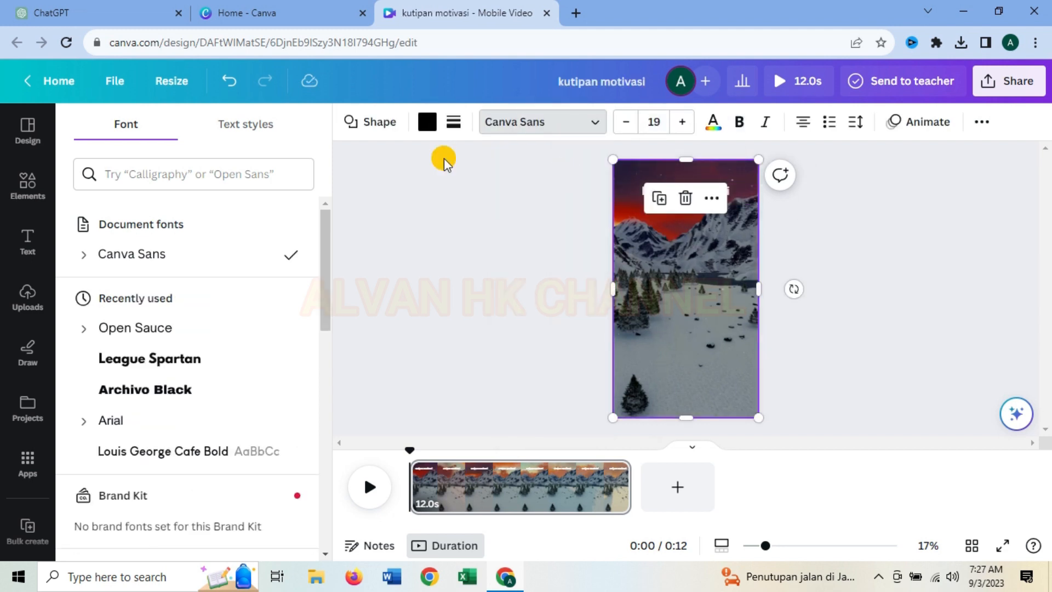
- Duplicate the "kutipan motivasi" text and place the copy near the lower edge of the page
{"action": "left_click", "coordinate": [735, 192]}
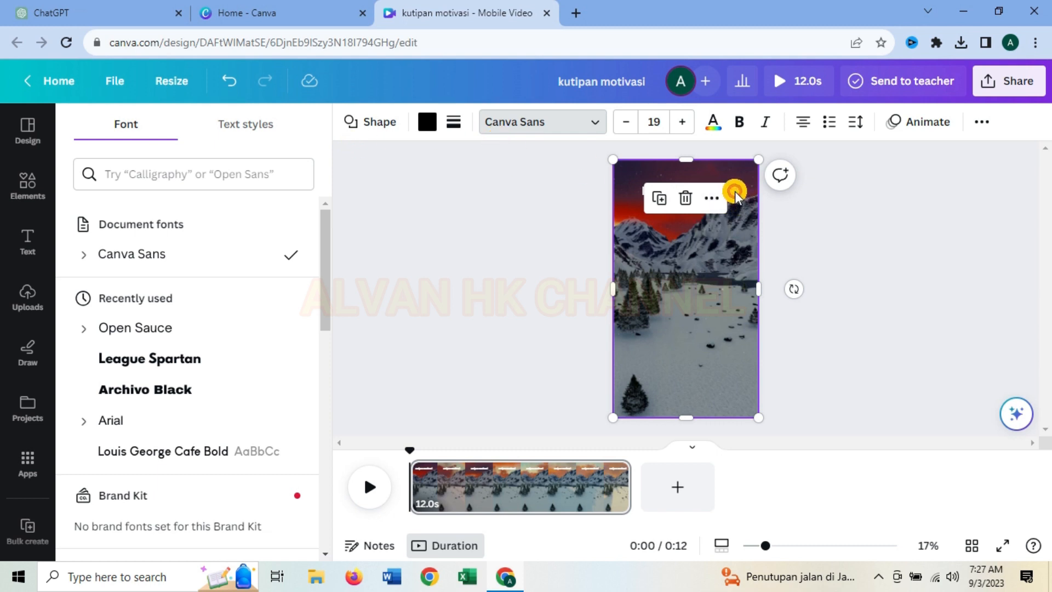
{"action": "left_click", "coordinate": [707, 190]}
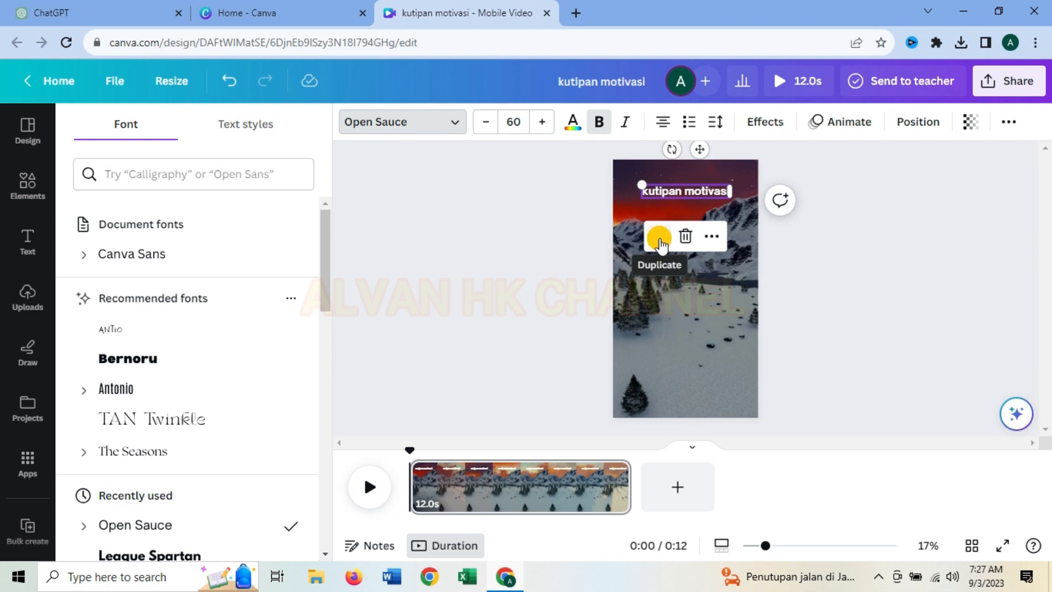
{"action": "left_click", "coordinate": [659, 238]}
{"action": "left_click_drag", "start_coordinate": [682, 192], "coordinate": [681, 370]}
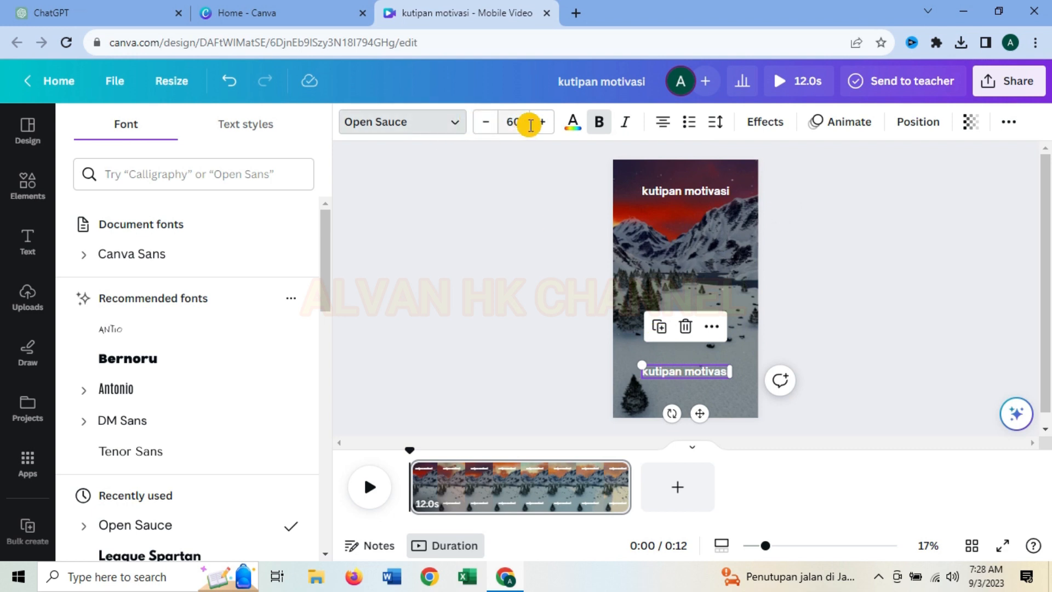
- Set the font size of the lower text copy to 75
{"action": "left_click", "coordinate": [520, 121]}
{"action": "left_click", "coordinate": [522, 120]}
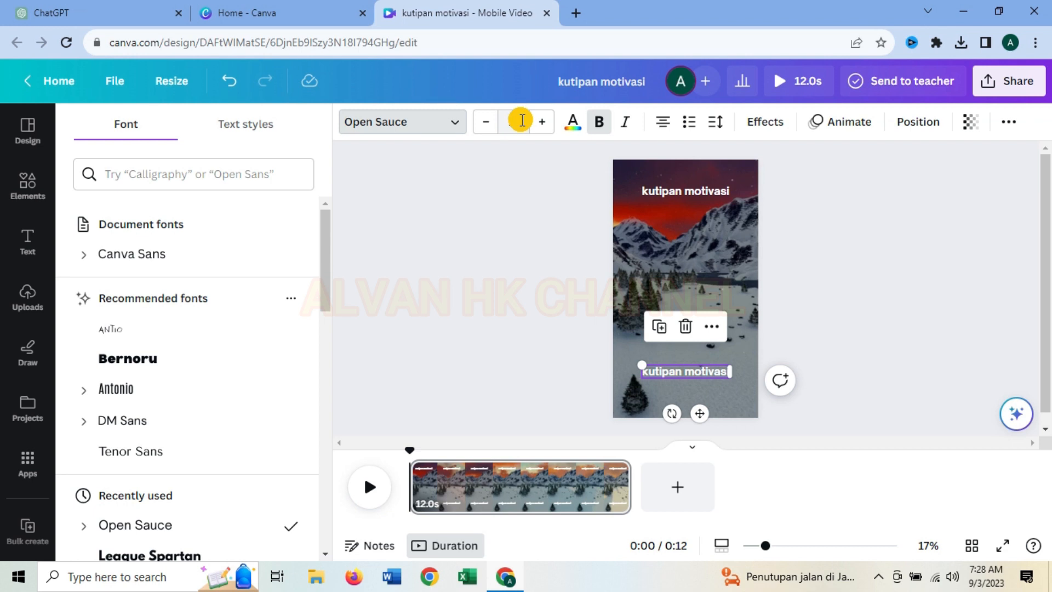
{"action": "left_click", "coordinate": [518, 120]}
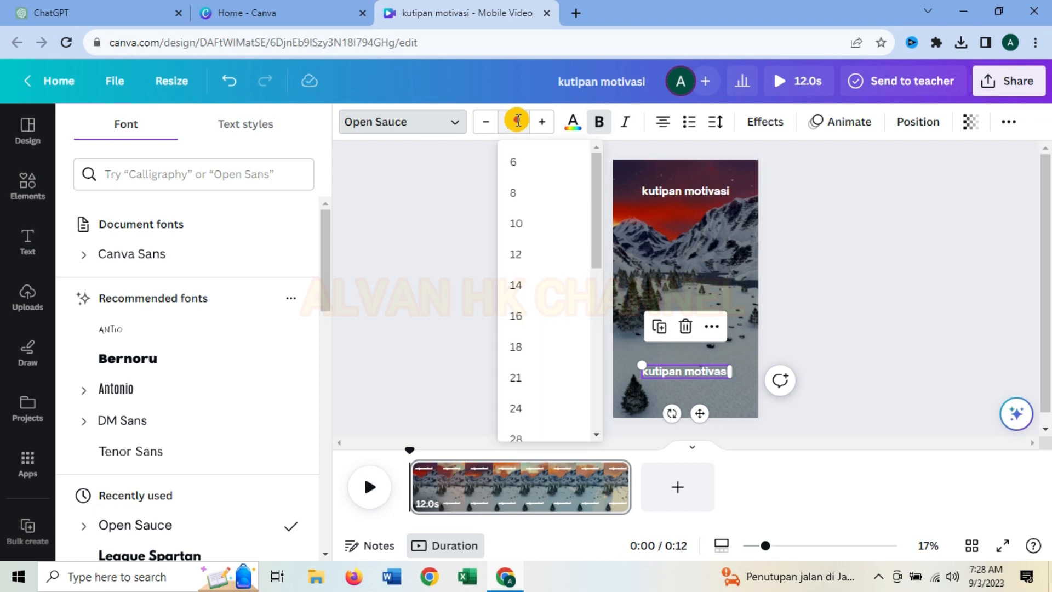
{"action": "type", "text": "75"}
{"action": "key", "text": "Return"}
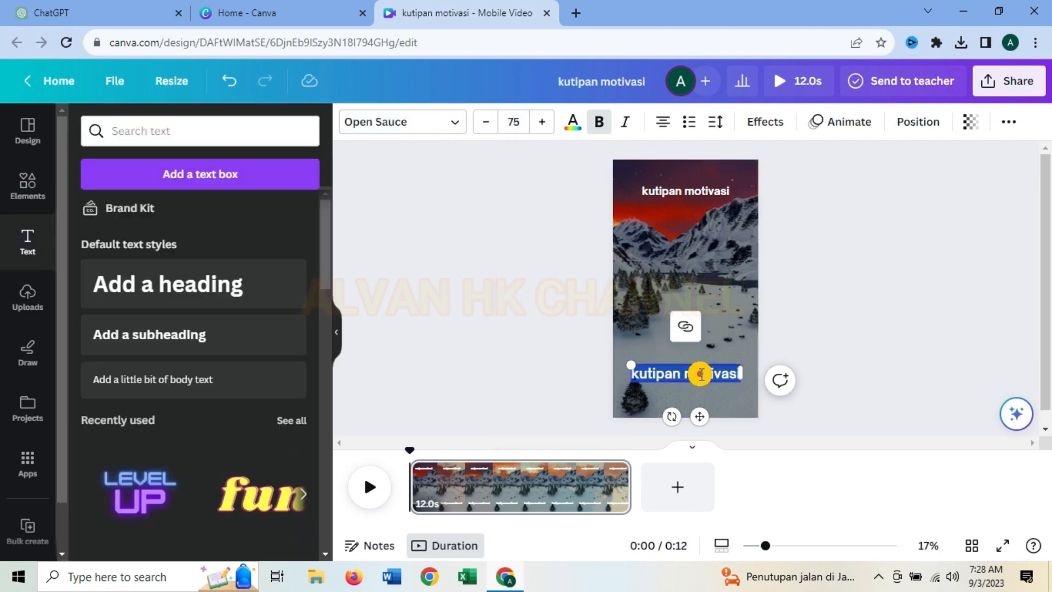
- Replace the lower text's wording with "motivator" and deselect it
{"action": "type", "text": "mot"}
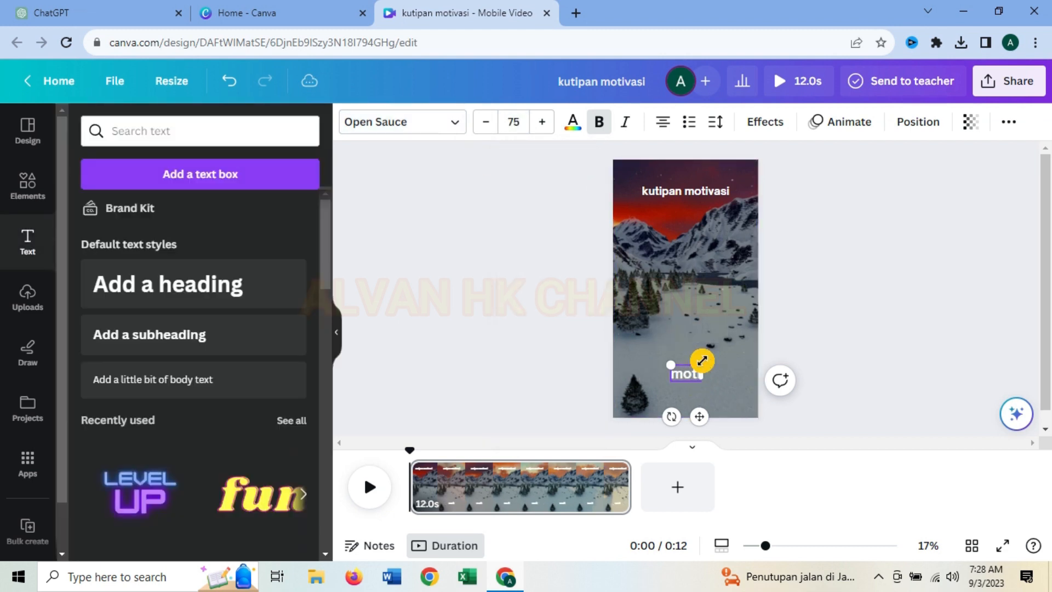
{"action": "type", "text": "ivator"}
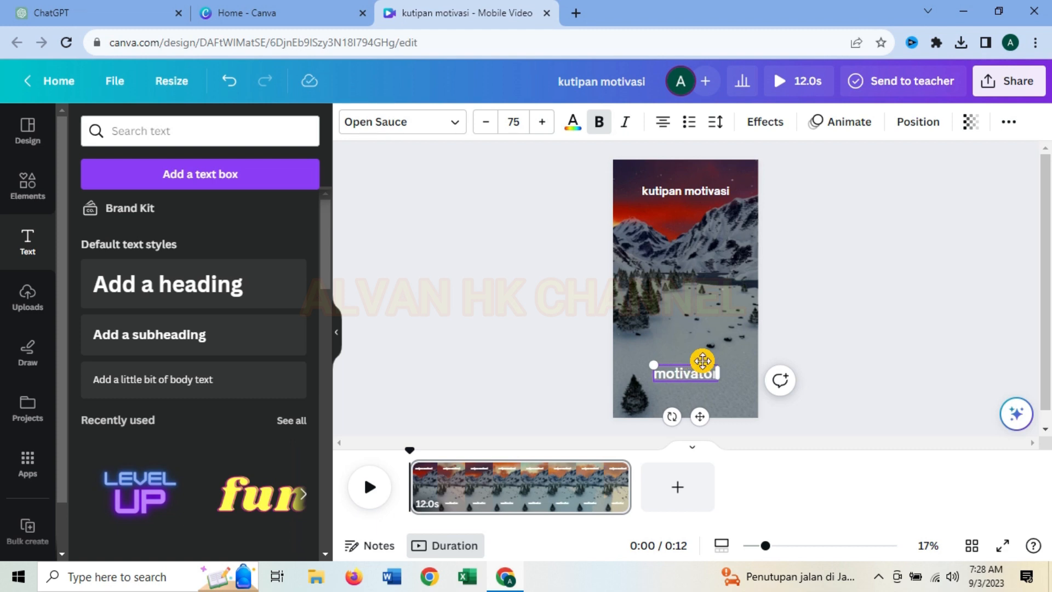
{"action": "left_click", "coordinate": [777, 329]}
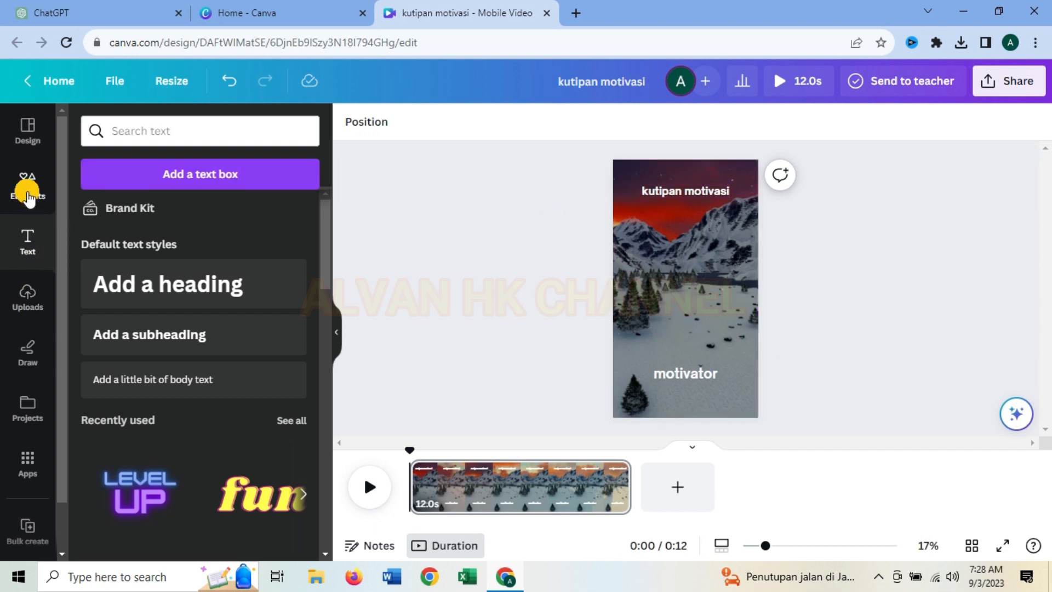
- Browse the full audio collection in the elements library and search it for "motivation"
{"action": "left_click", "coordinate": [28, 189]}
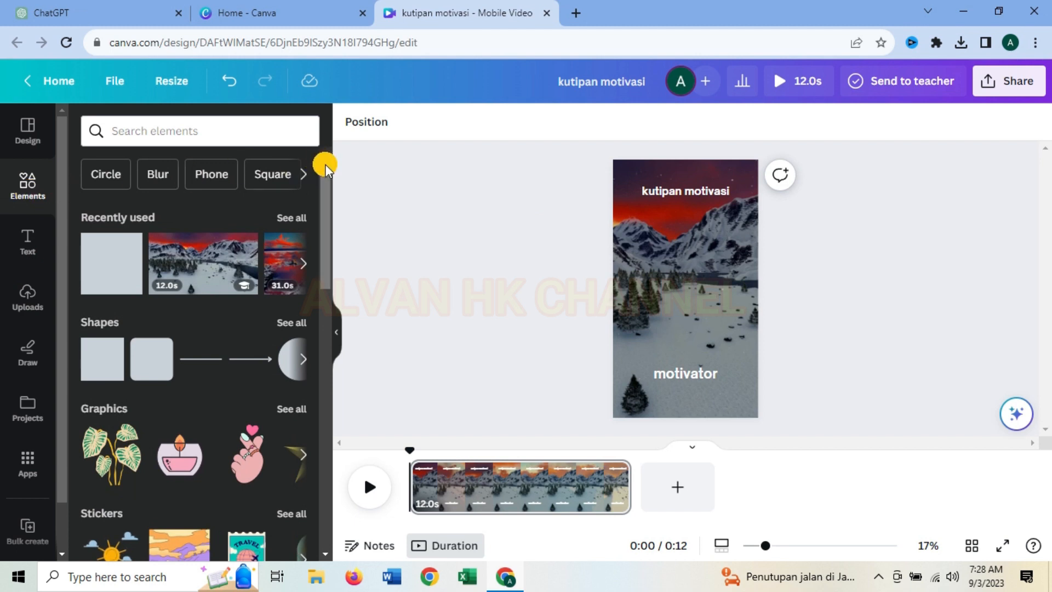
{"action": "left_click_drag", "start_coordinate": [326, 167], "coordinate": [327, 322]}
{"action": "left_click", "coordinate": [291, 345]}
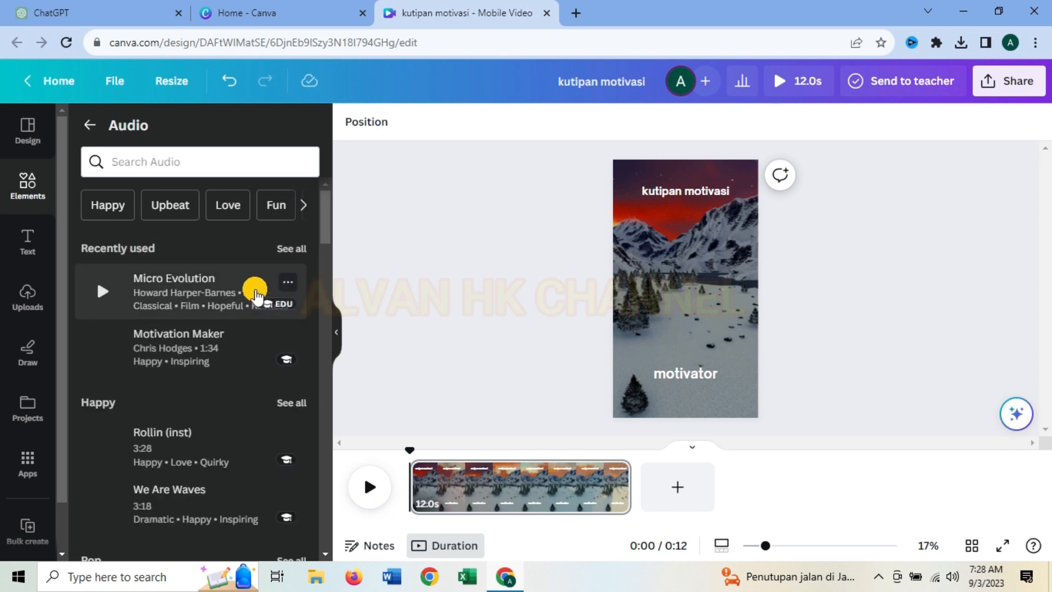
{"action": "left_click", "coordinate": [136, 161]}
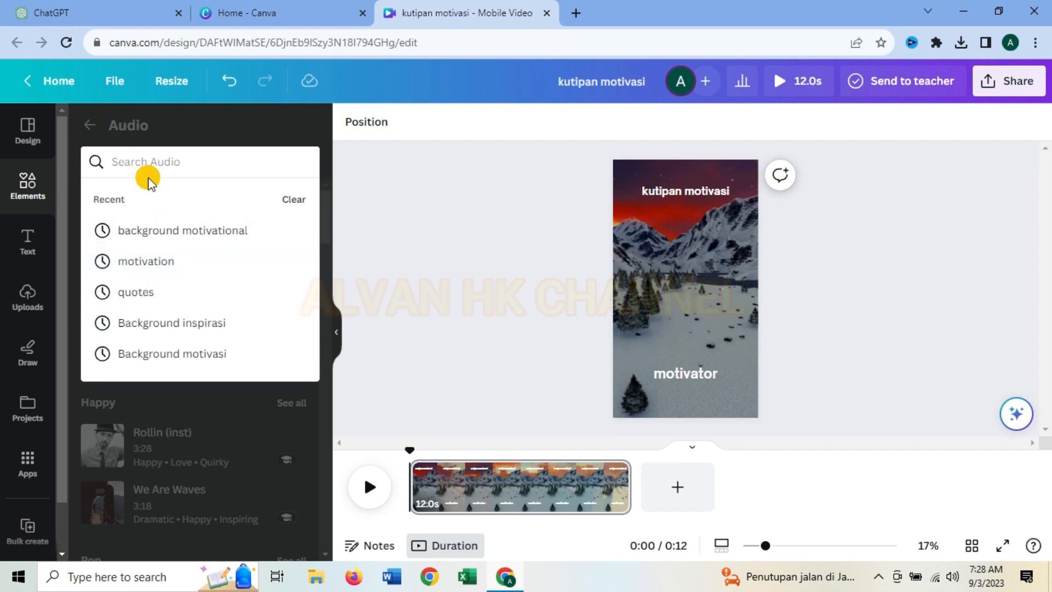
{"action": "type", "text": "motivation"}
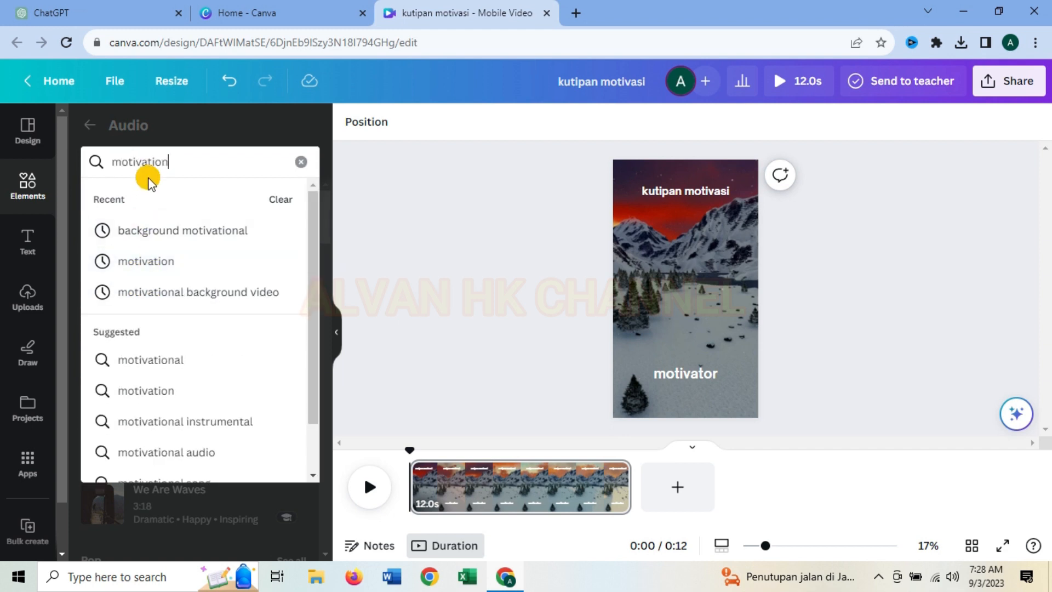
{"action": "key", "text": "Return"}
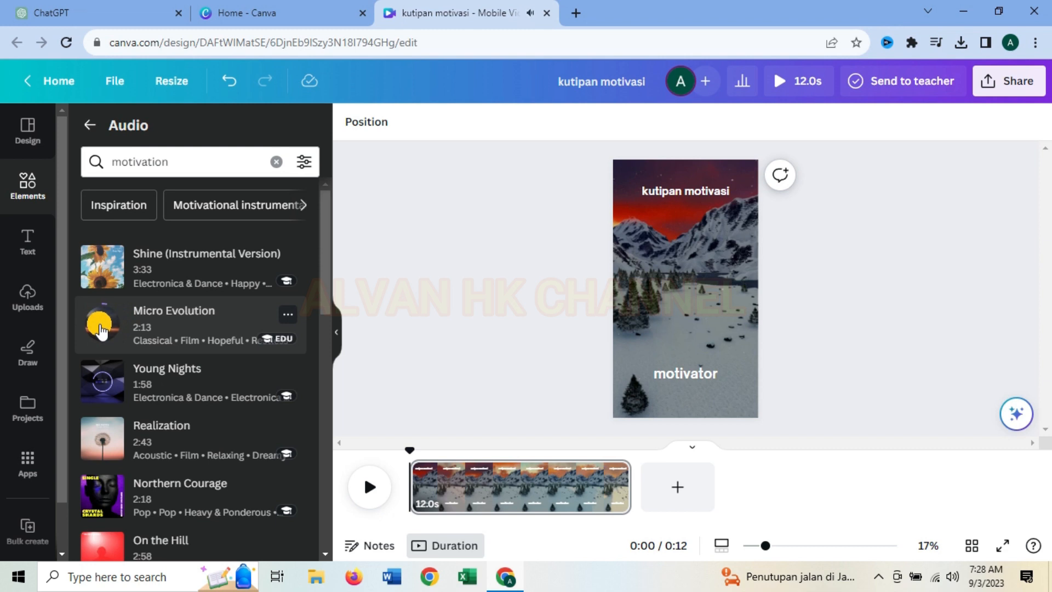
- Add the Micro Evolution track to the video's timeline and stop its audio preview
{"action": "left_click_drag", "start_coordinate": [100, 328], "coordinate": [408, 501]}
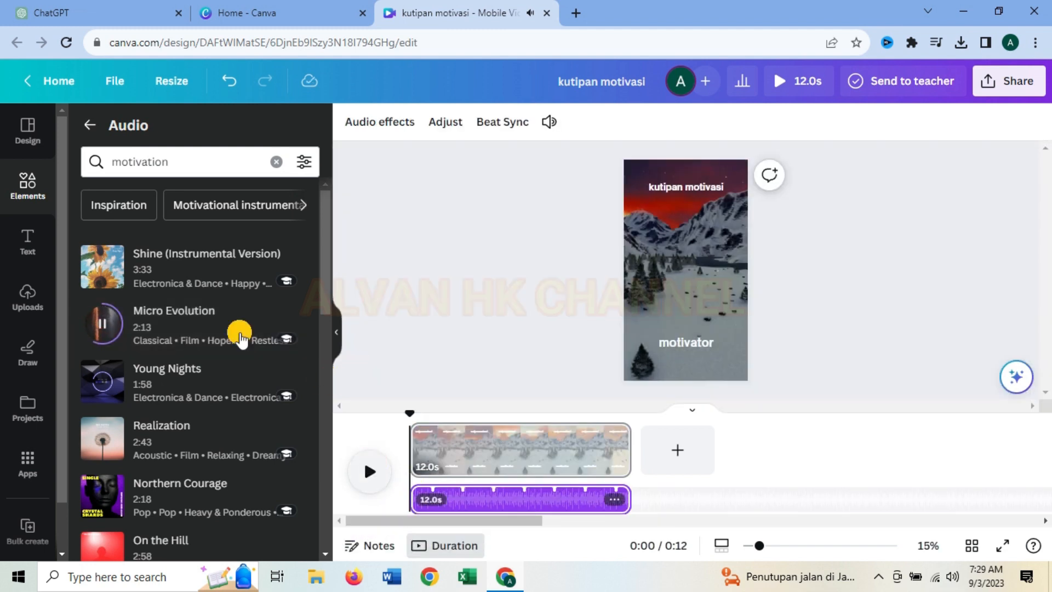
{"action": "left_click", "coordinate": [117, 329]}
{"action": "left_click", "coordinate": [104, 328]}
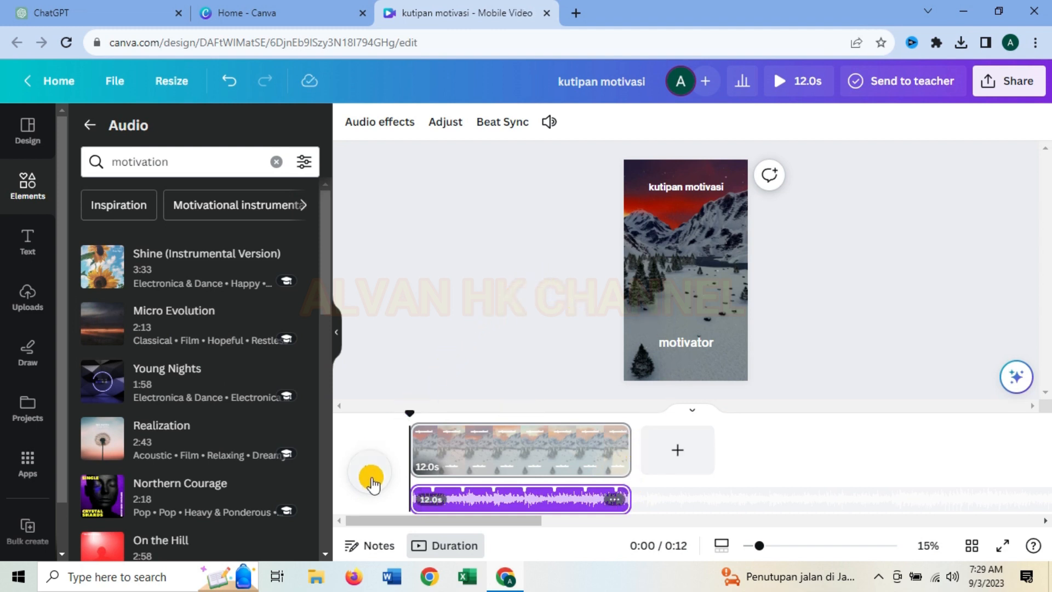
- Preview the video page together with its background music, pause it, and return the playhead to the start
{"action": "left_click", "coordinate": [371, 480]}
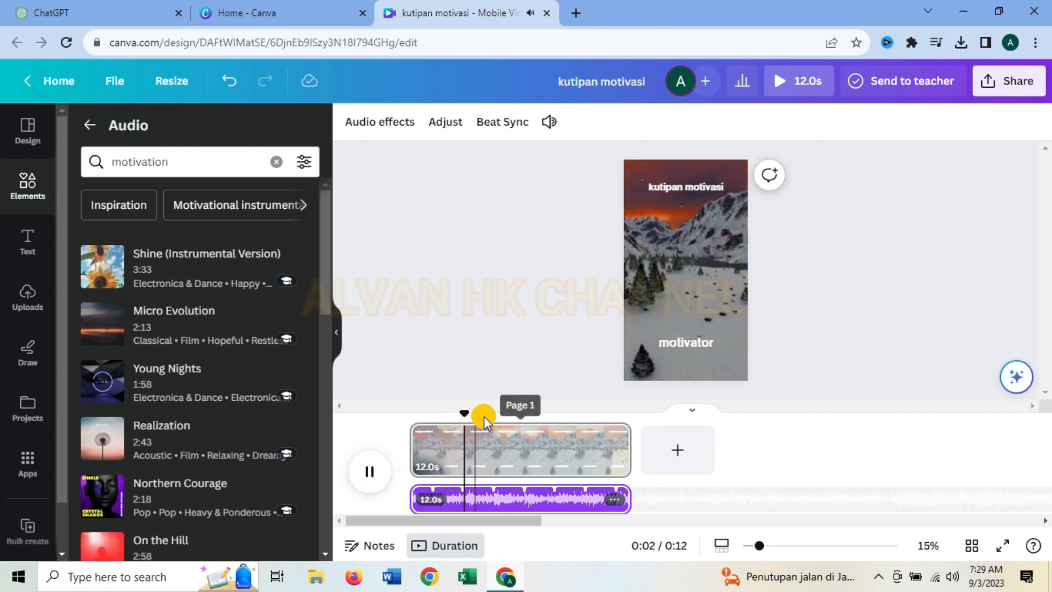
{"action": "left_click", "coordinate": [371, 475]}
{"action": "left_click_drag", "start_coordinate": [507, 413], "coordinate": [410, 419]}
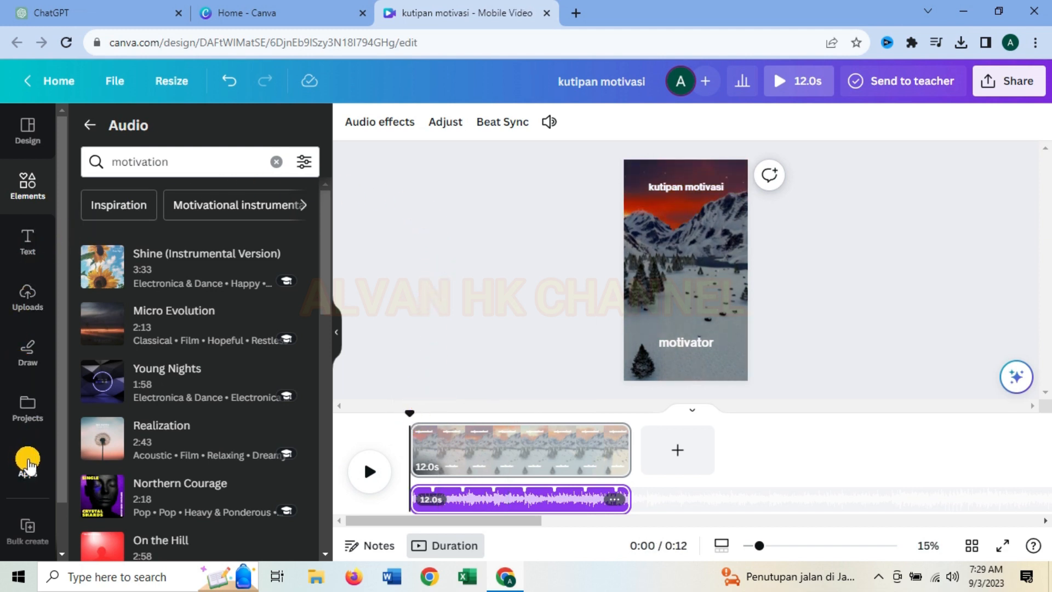
- Launch the Bulk create app and open its table for entering data manually
{"action": "left_click", "coordinate": [29, 470]}
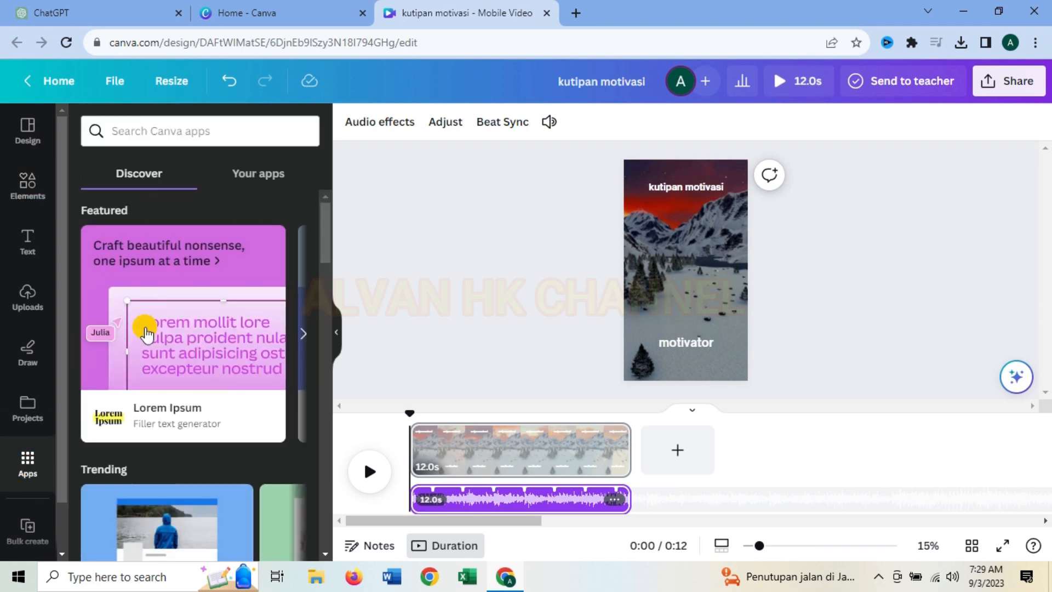
{"action": "left_click_drag", "start_coordinate": [323, 228], "coordinate": [327, 308]}
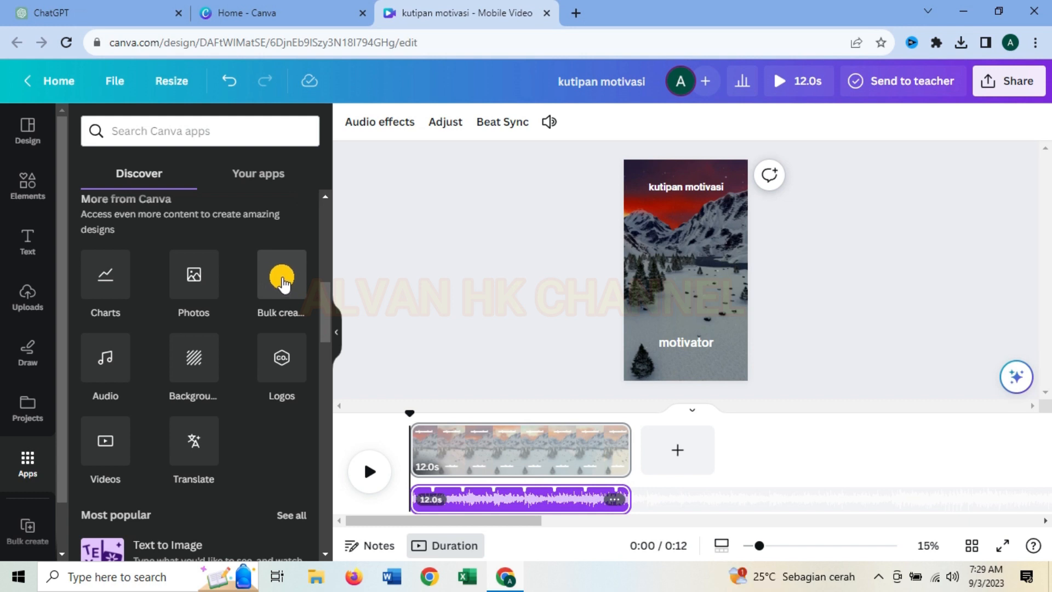
{"action": "left_click", "coordinate": [281, 278]}
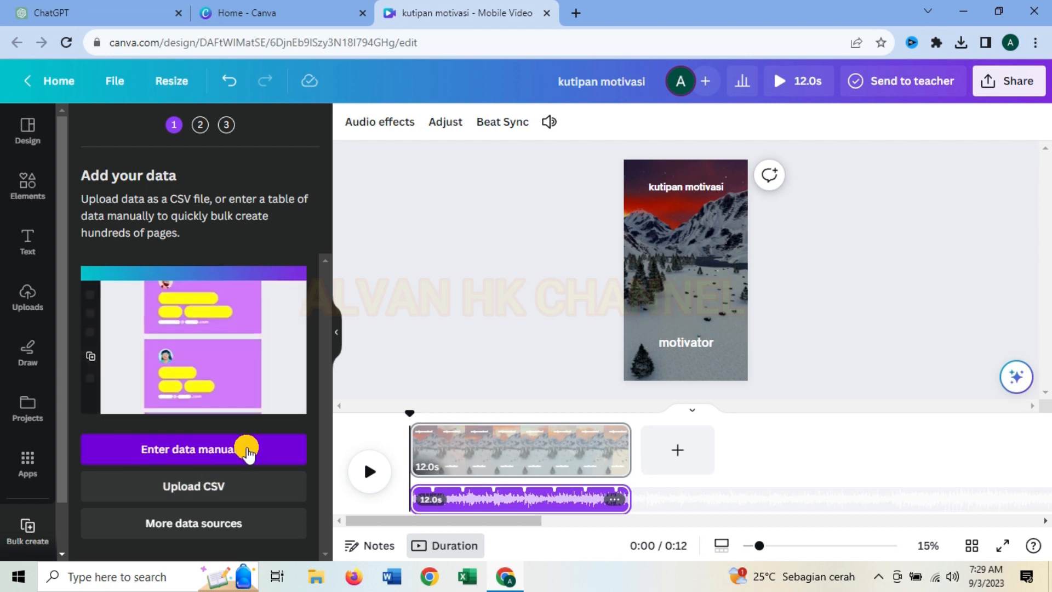
{"action": "left_click", "coordinate": [245, 451]}
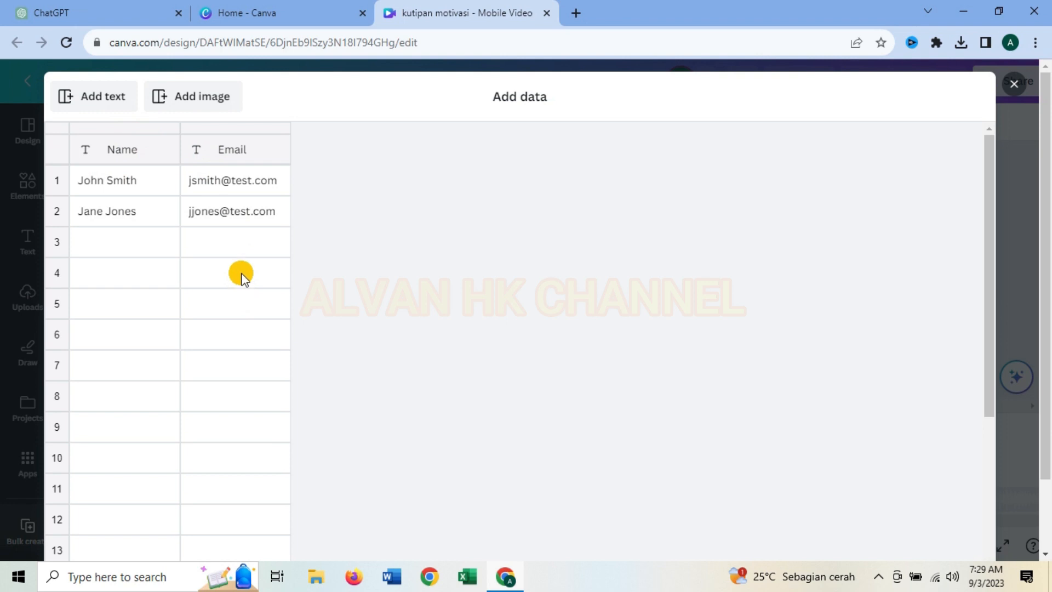
- Switch to ChatGPT and copy the whole quotes table, from the Kutipan Motivasi header through its last row
{"action": "left_click", "coordinate": [106, 11]}
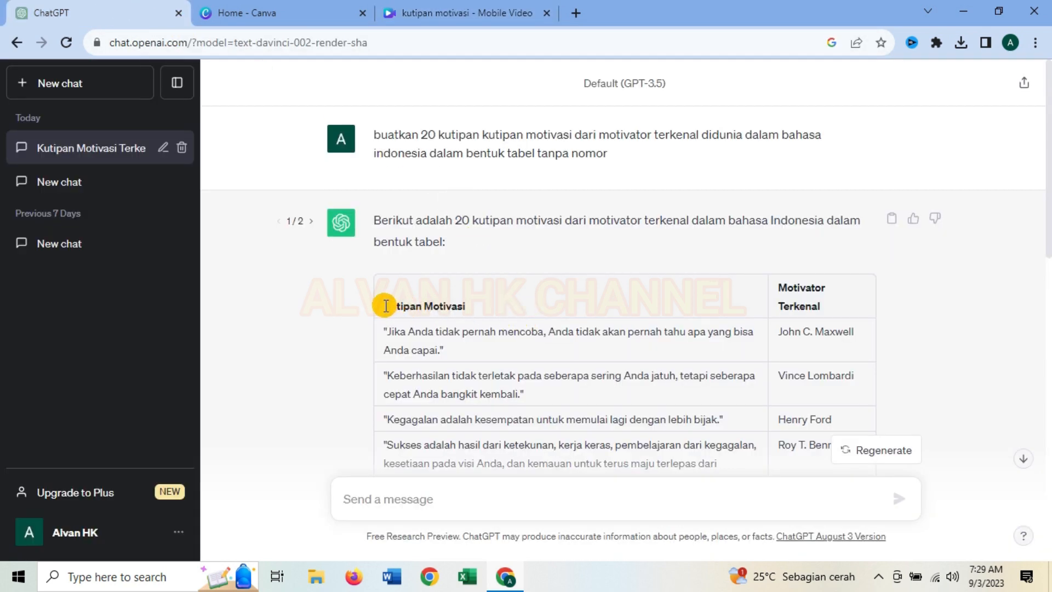
{"action": "left_click_drag", "start_coordinate": [386, 306], "coordinate": [814, 501]}
{"action": "scroll", "coordinate": [729, 361], "scroll_direction": "down", "scroll_amount": 9}
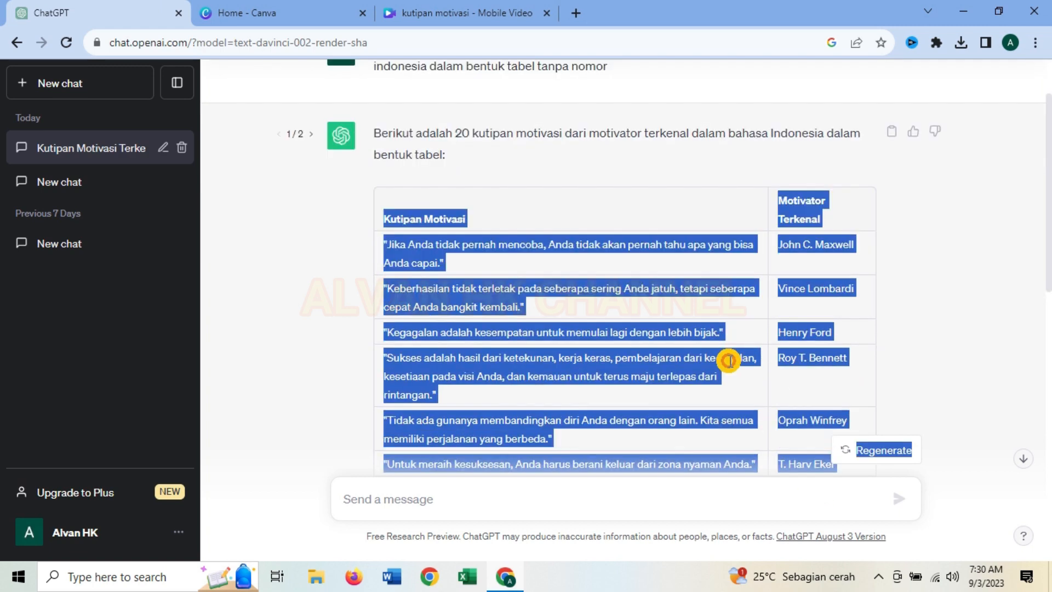
{"action": "scroll", "coordinate": [730, 361], "scroll_direction": "down", "scroll_amount": 2}
{"action": "left_click_drag", "start_coordinate": [859, 313], "coordinate": [861, 308]}
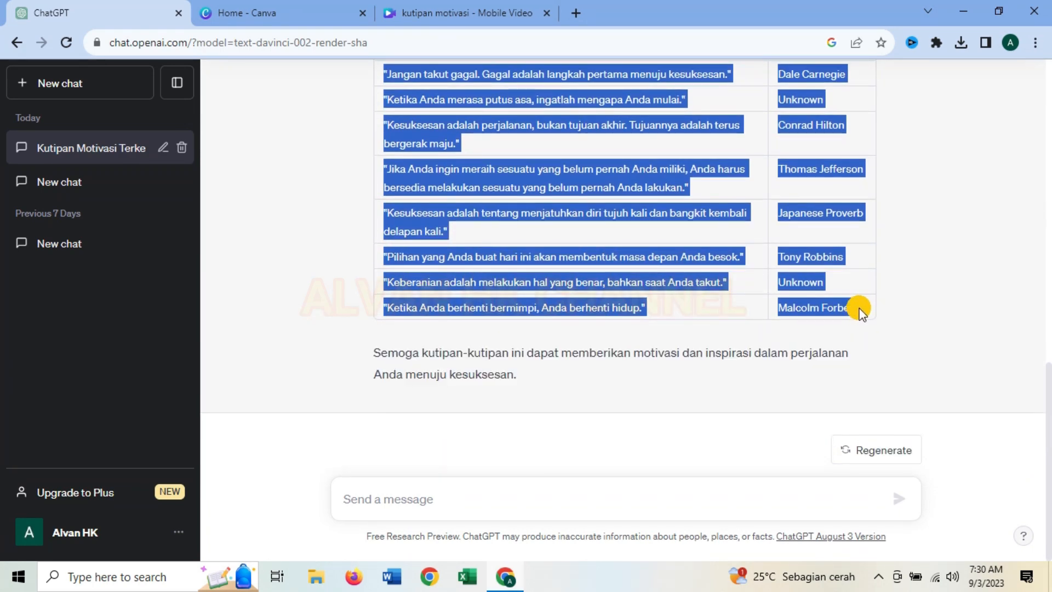
{"action": "right_click", "coordinate": [543, 176]}
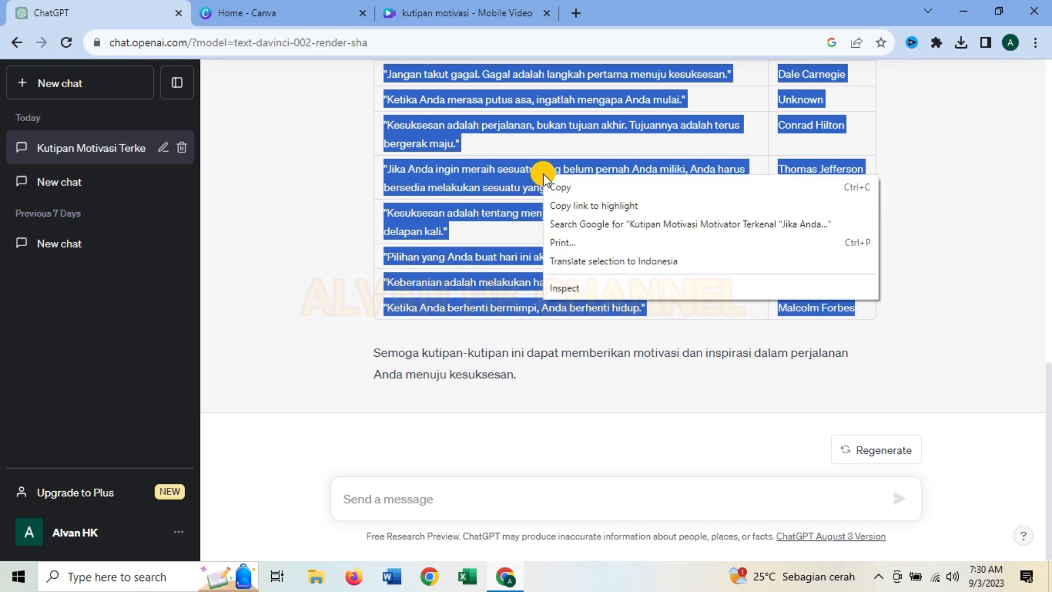
{"action": "left_click", "coordinate": [587, 188]}
- In Canva, paste the copied table over the sample bulk data from the first header cell, confirm it, and go back to the data source choice
{"action": "left_click", "coordinate": [445, 14]}
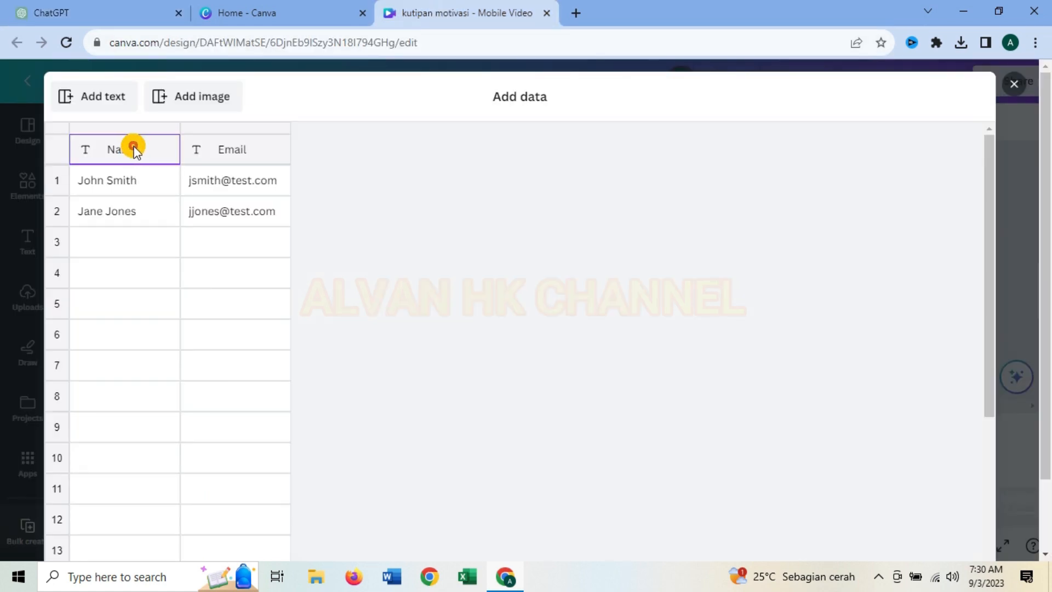
{"action": "right_click", "coordinate": [118, 146]}
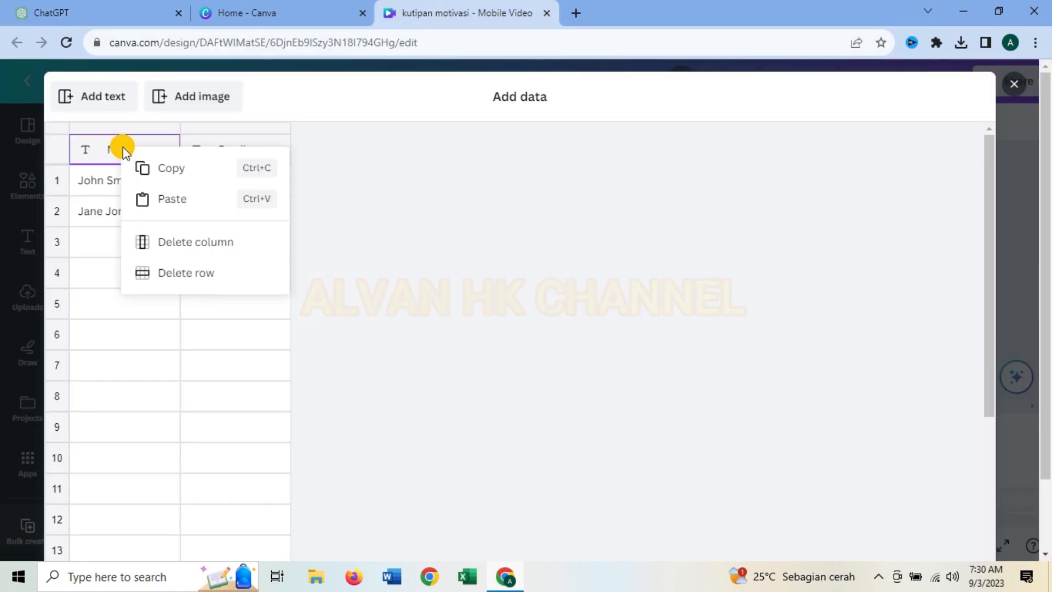
{"action": "left_click", "coordinate": [182, 199]}
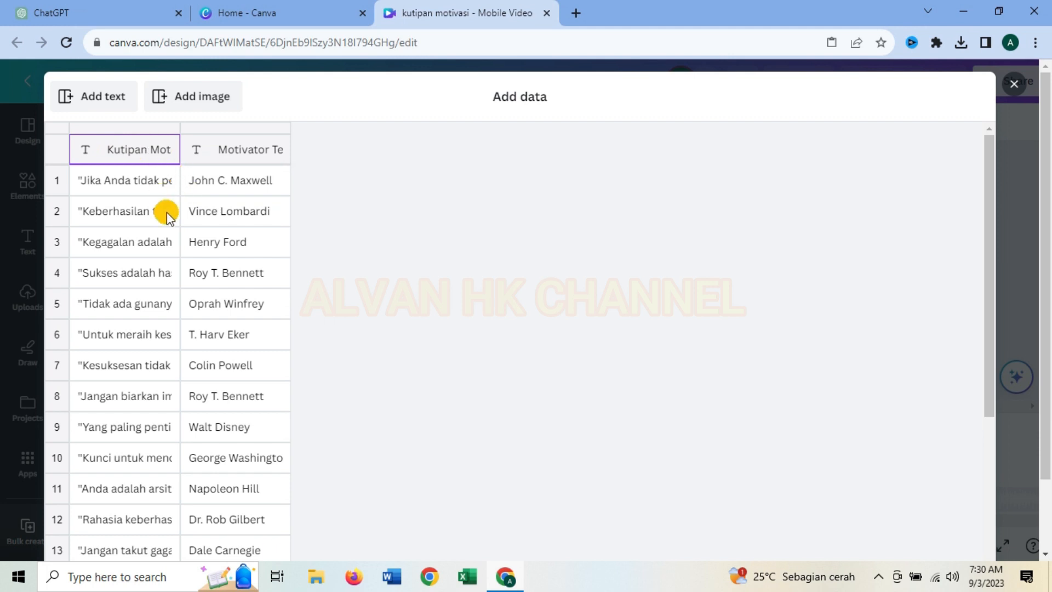
{"action": "scroll", "coordinate": [212, 360], "scroll_direction": "down", "scroll_amount": 4}
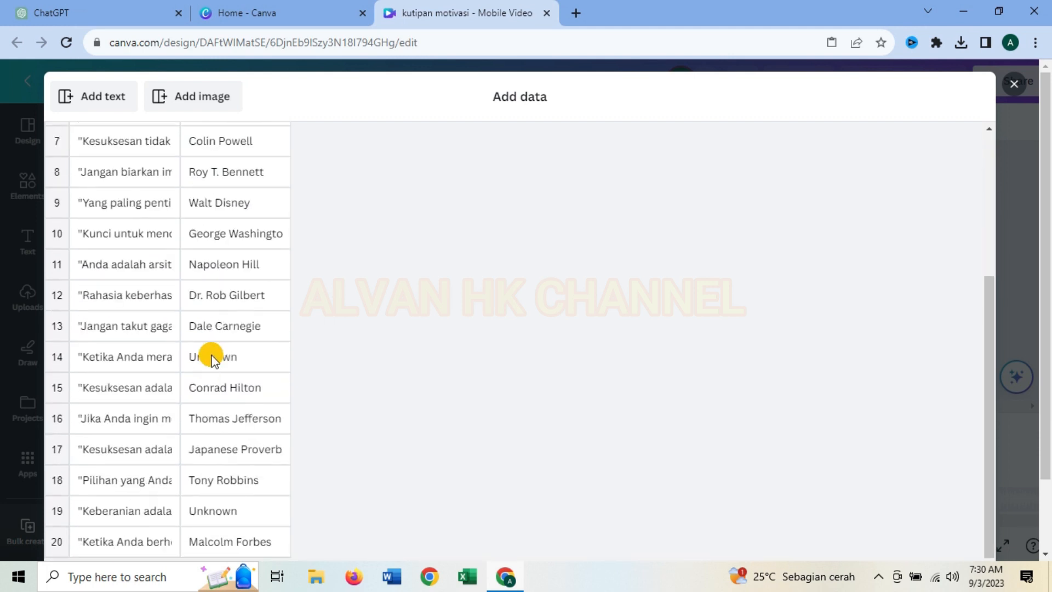
{"action": "left_click_drag", "start_coordinate": [1043, 230], "coordinate": [1047, 345]}
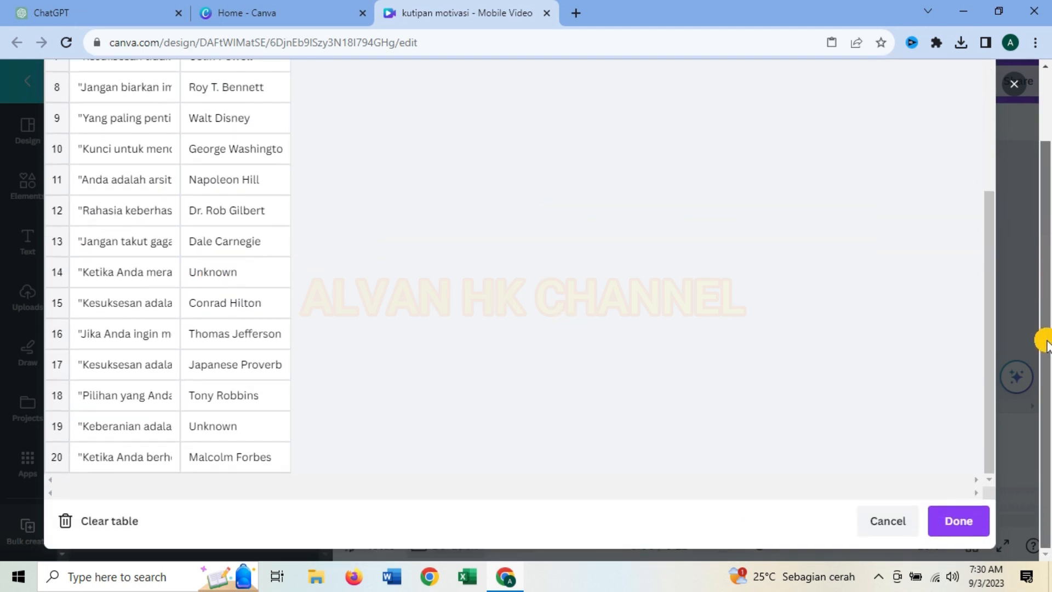
{"action": "left_click", "coordinate": [959, 521]}
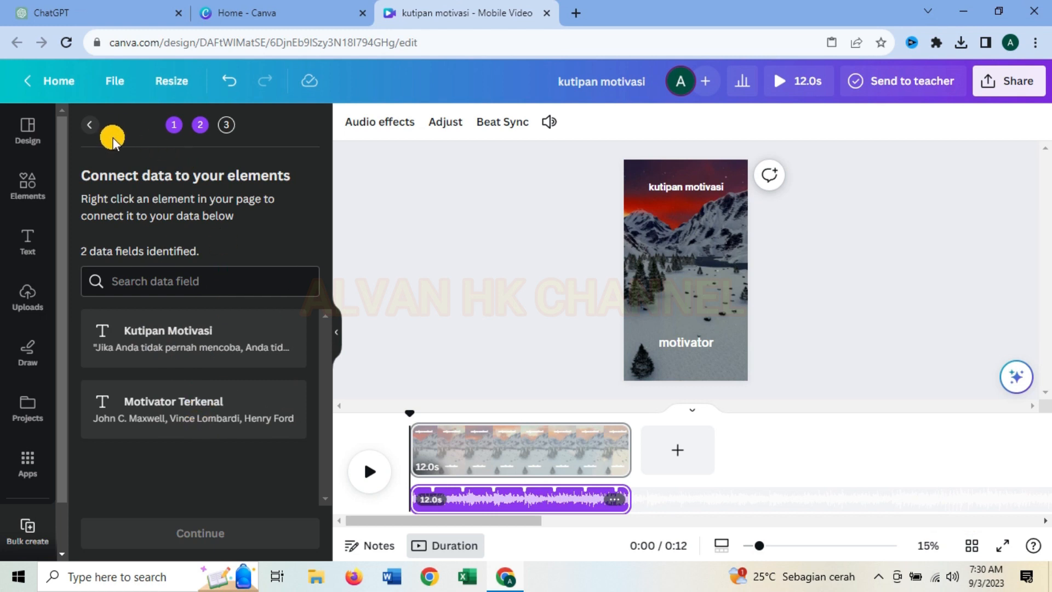
{"action": "left_click", "coordinate": [93, 131]}
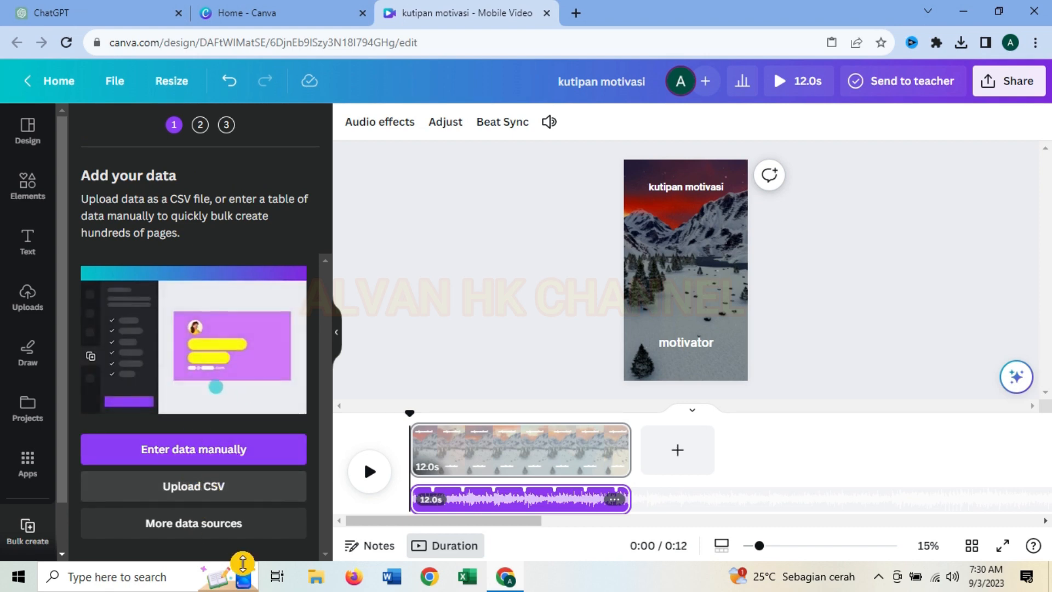
- Return to ChatGPT and copy the still selected quotes table again
{"action": "left_click", "coordinate": [91, 8]}
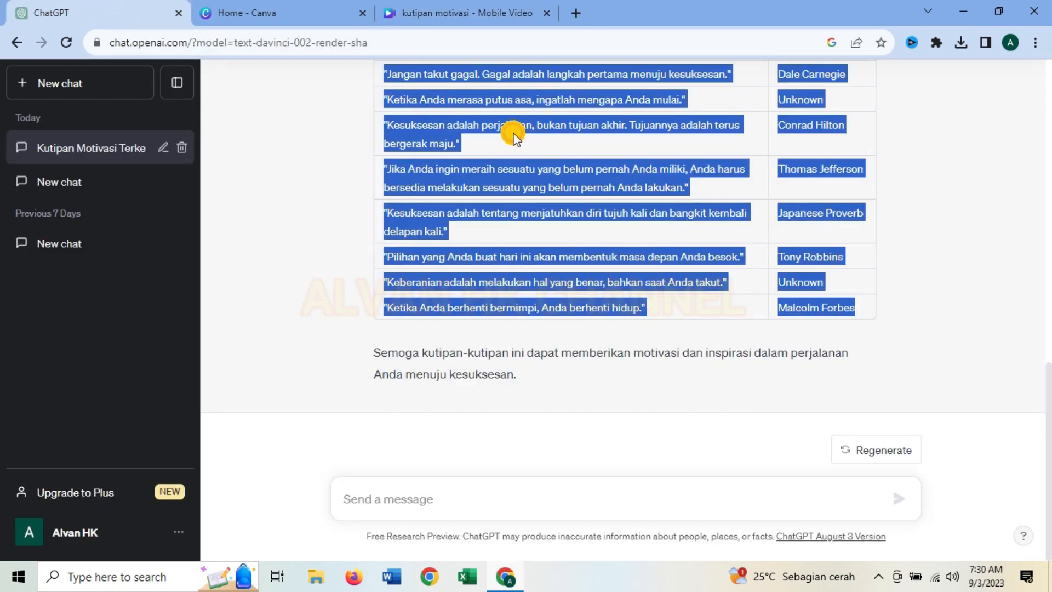
{"action": "right_click", "coordinate": [512, 124]}
{"action": "left_click", "coordinate": [521, 135]}
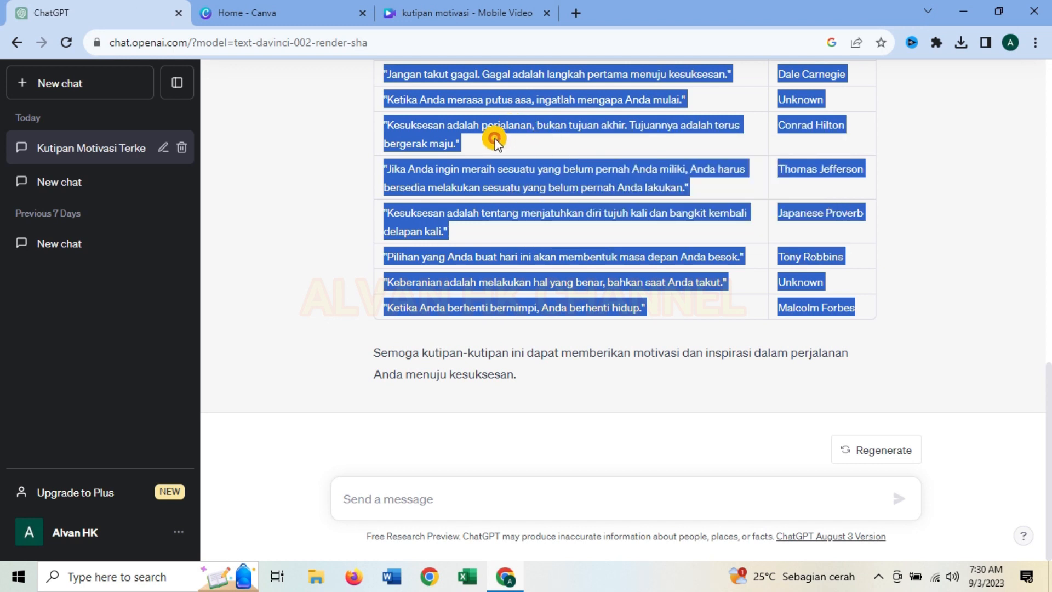
- Create a blank workbook in Excel and paste the quotes table at cell A1, keeping the source formatting
{"action": "left_click", "coordinate": [467, 582]}
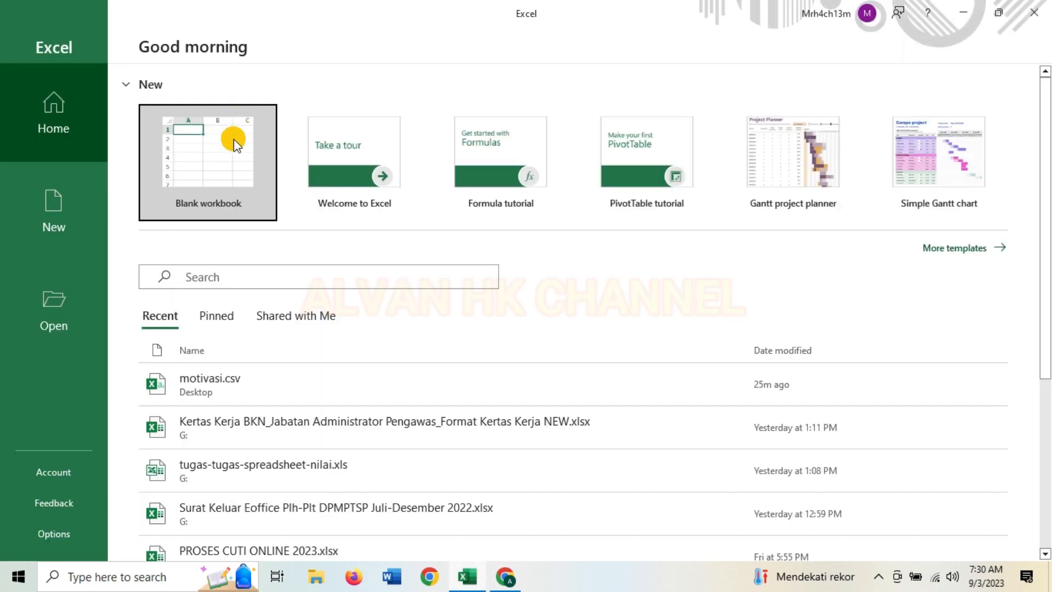
{"action": "left_click", "coordinate": [215, 156]}
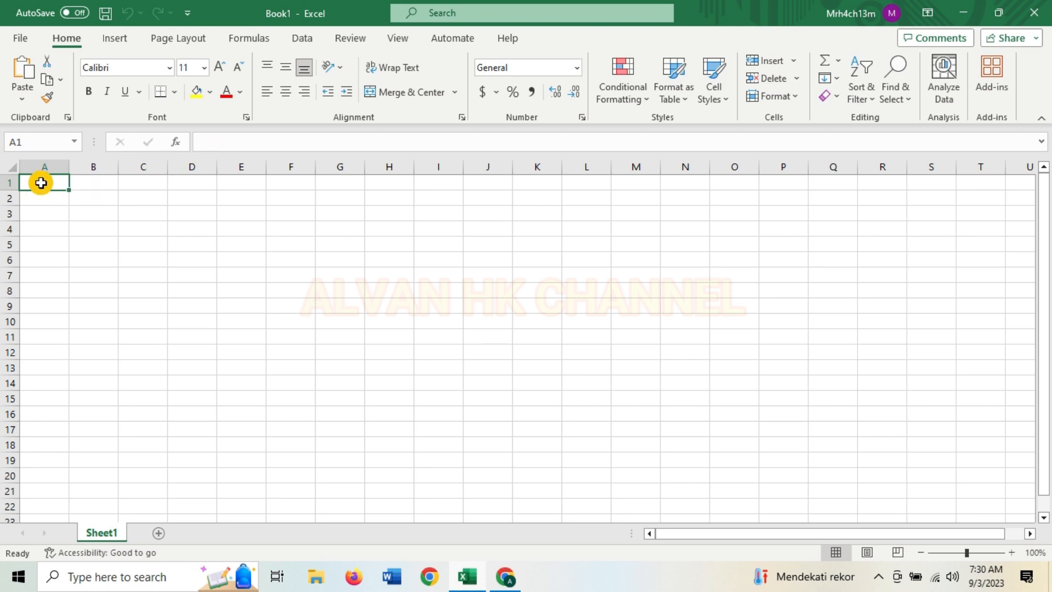
{"action": "right_click", "coordinate": [41, 183]}
{"action": "left_click", "coordinate": [77, 182]}
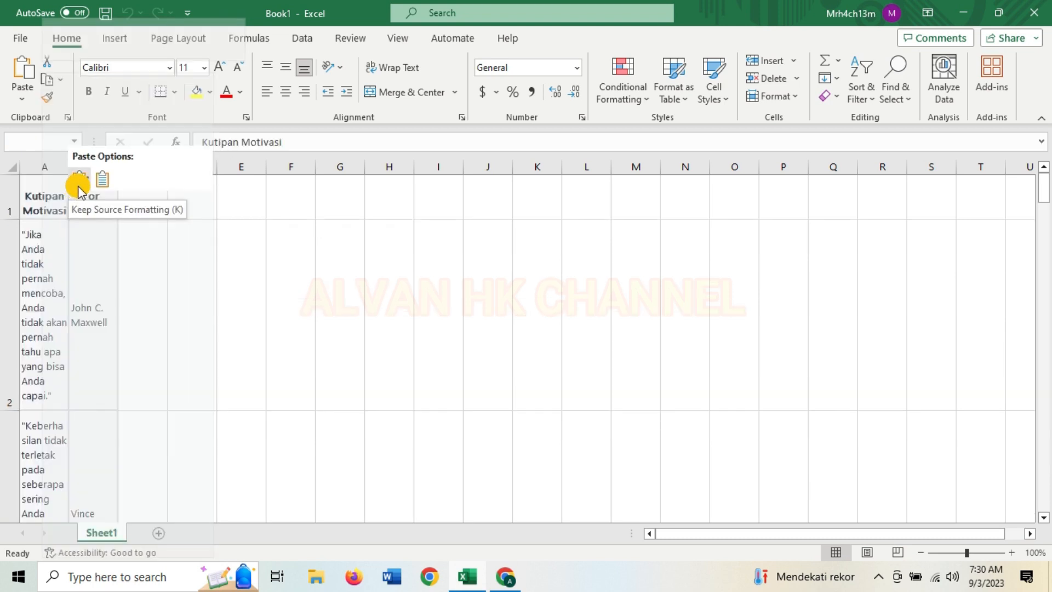
{"action": "left_click", "coordinate": [80, 183]}
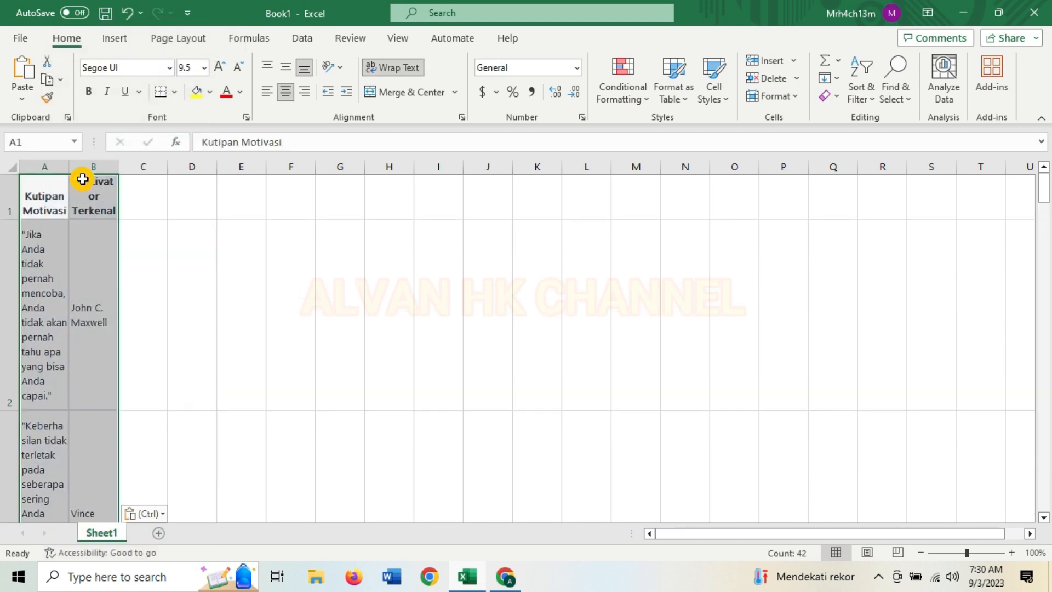
- Widen columns A and B until both headers fit on one line, and autofit all row heights
{"action": "left_click", "coordinate": [49, 169]}
{"action": "left_click_drag", "start_coordinate": [69, 167], "coordinate": [157, 166]}
{"action": "left_click_drag", "start_coordinate": [207, 166], "coordinate": [273, 166]}
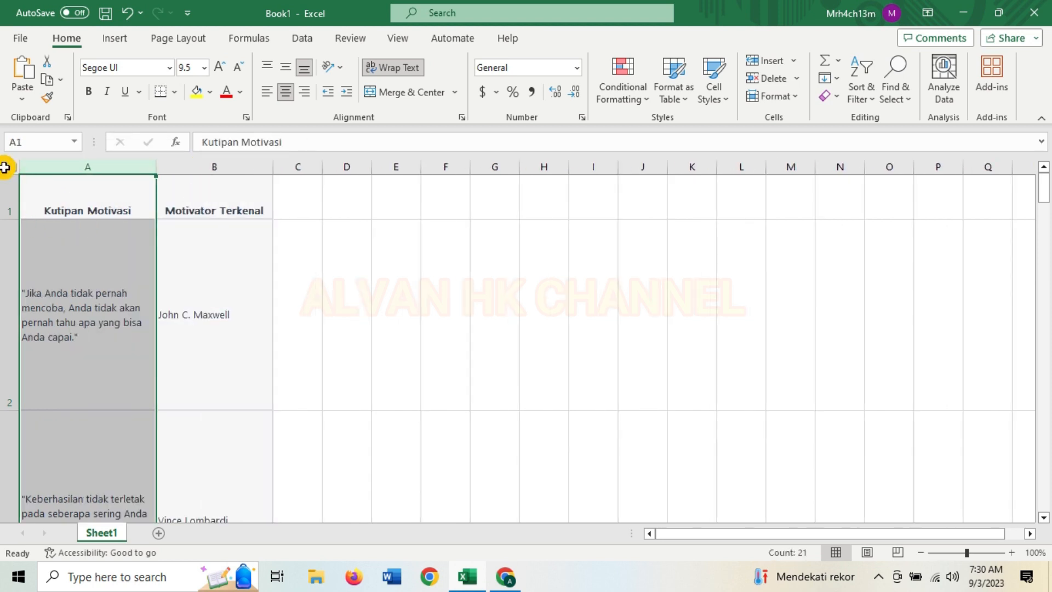
{"action": "left_click", "coordinate": [5, 167]}
{"action": "double_click", "coordinate": [9, 218]}
{"action": "left_click", "coordinate": [181, 219]}
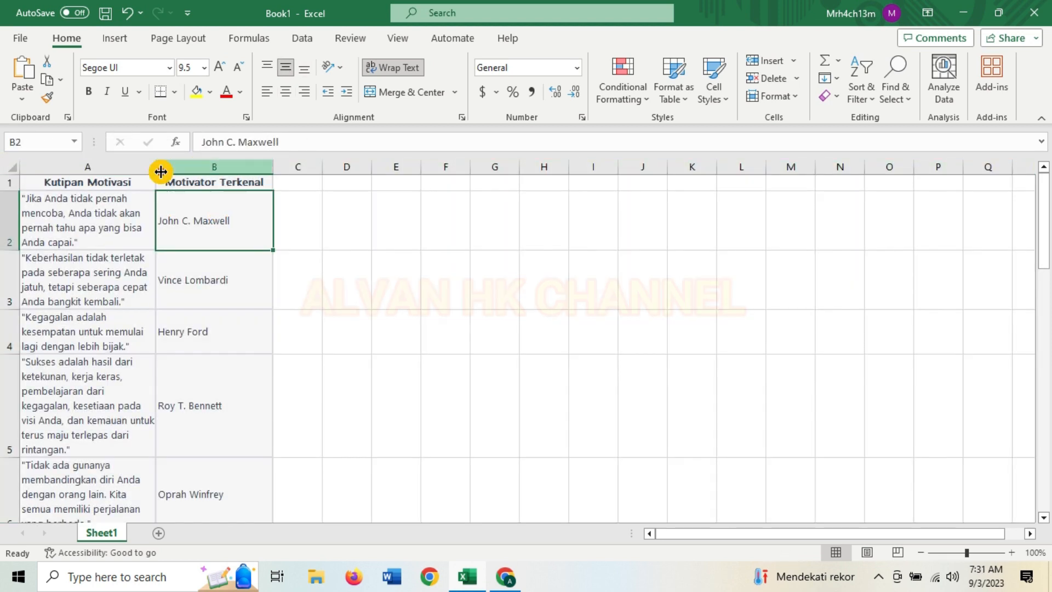
- Widen column A further, autofit all row heights again, and look through the pasted quotes
{"action": "left_click_drag", "start_coordinate": [161, 171], "coordinate": [252, 167]}
{"action": "left_click", "coordinate": [5, 167]}
{"action": "double_click", "coordinate": [9, 190]}
{"action": "left_click", "coordinate": [394, 280]}
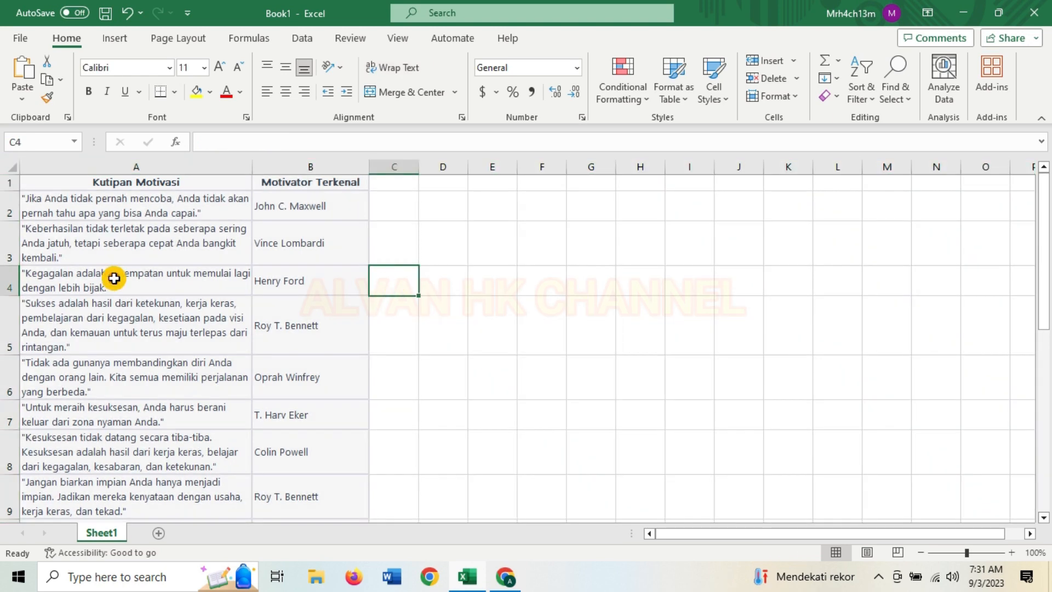
{"action": "scroll", "coordinate": [114, 279], "scroll_direction": "down", "scroll_amount": 4}
{"action": "scroll", "coordinate": [181, 397], "scroll_direction": "up", "scroll_amount": 4}
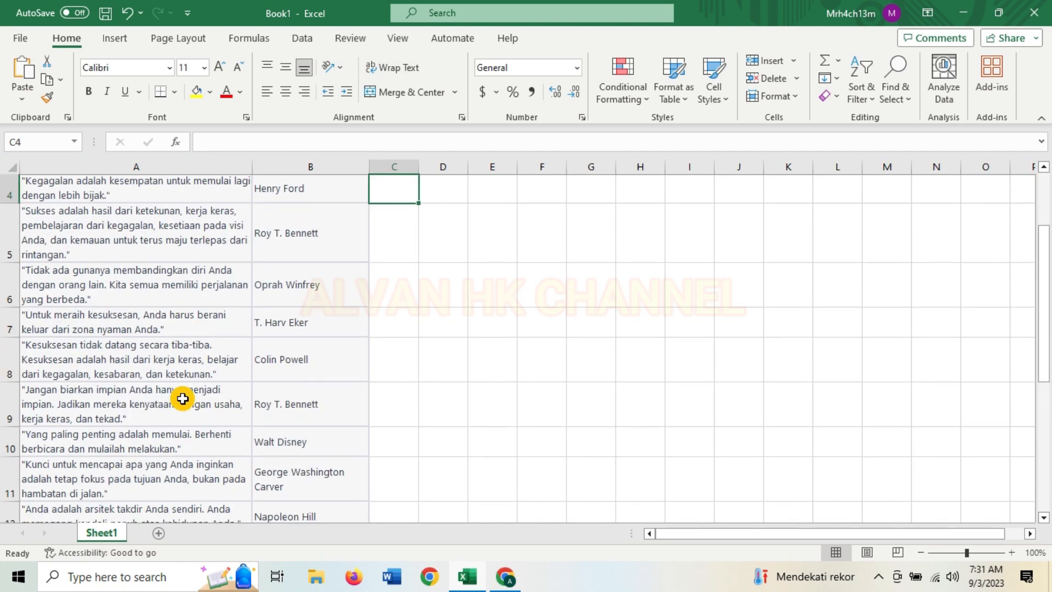
- Save the workbook to the Desktop as "motivasi" in CSV (Comma delimited) format and close Excel
{"action": "left_click", "coordinate": [18, 38]}
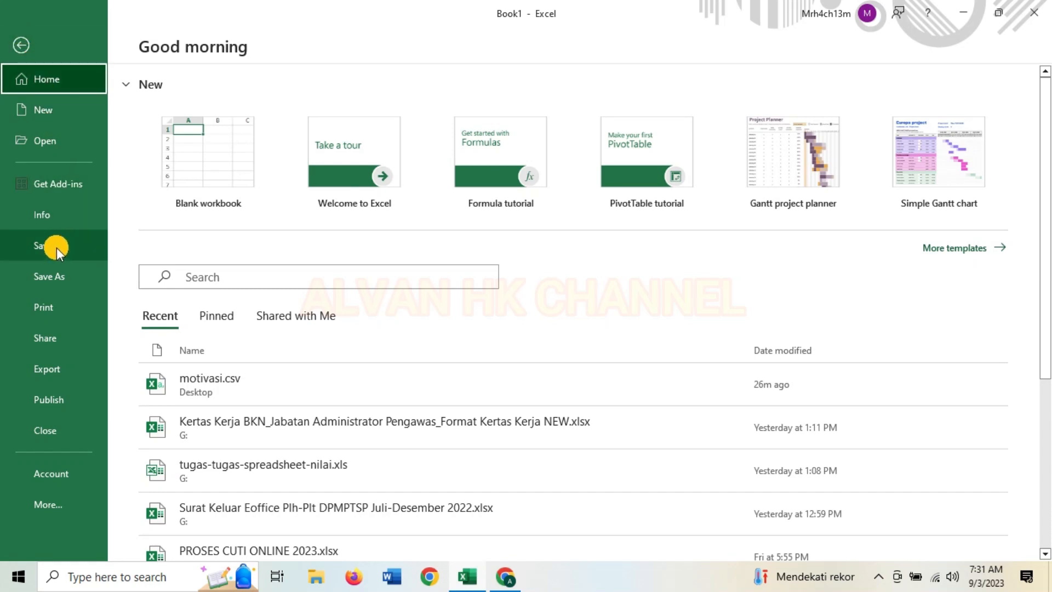
{"action": "left_click", "coordinate": [57, 248]}
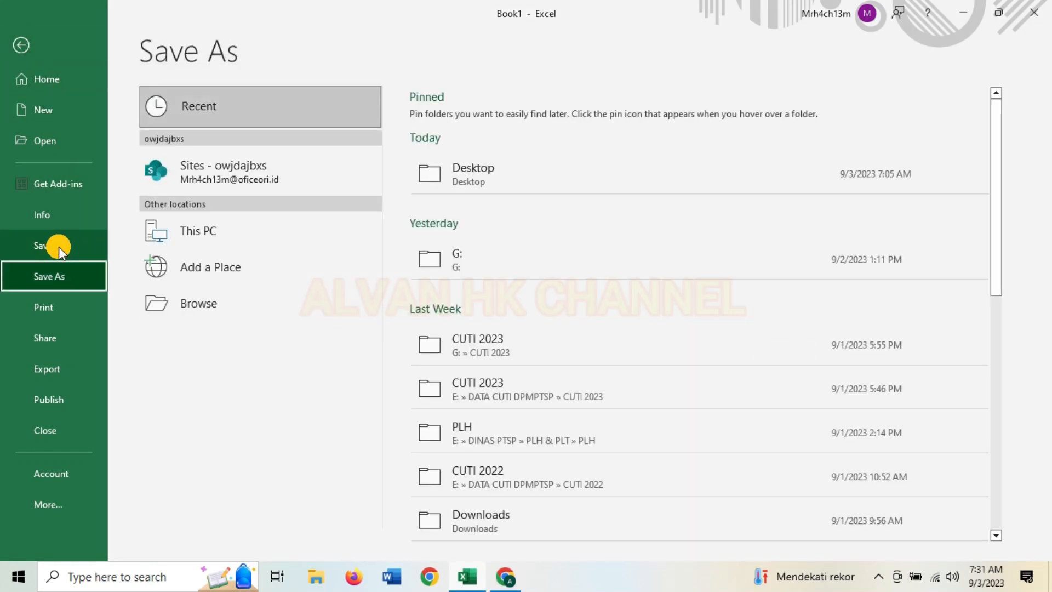
{"action": "left_click", "coordinate": [482, 172]}
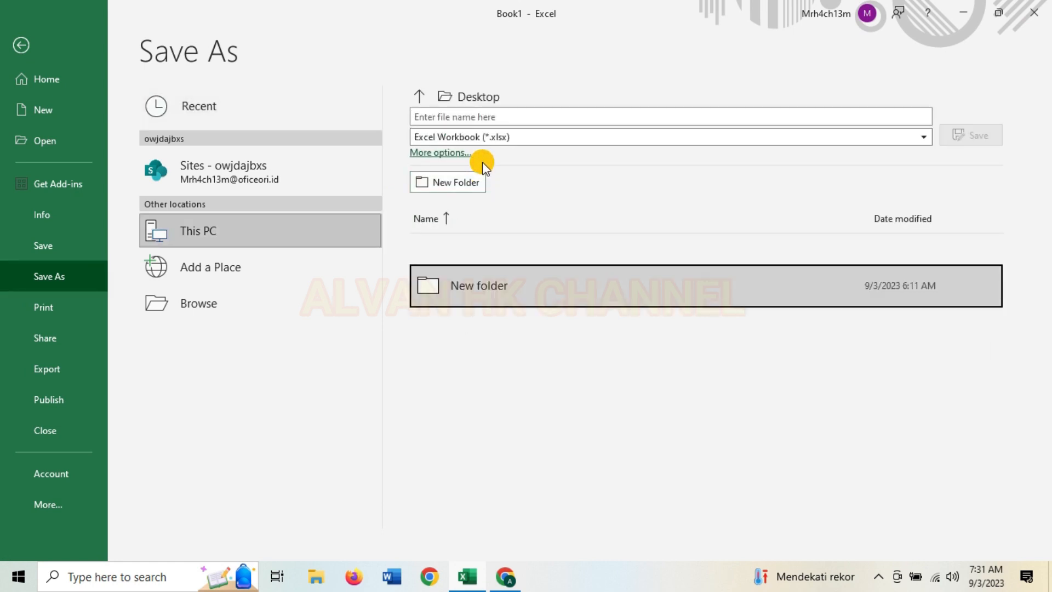
{"action": "left_click", "coordinate": [508, 135]}
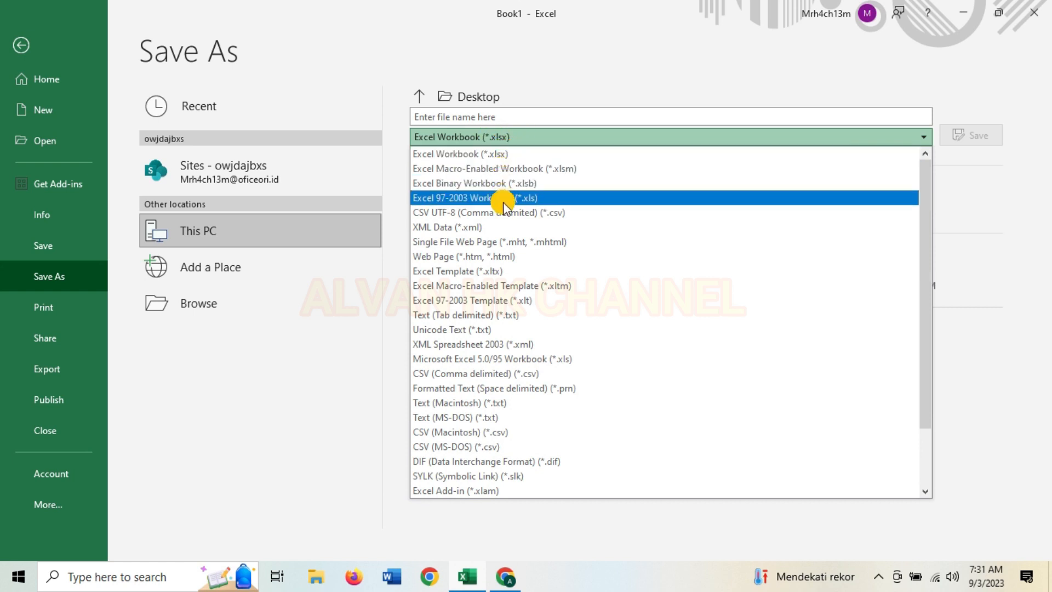
{"action": "left_click", "coordinate": [528, 376]}
{"action": "left_click", "coordinate": [450, 118]}
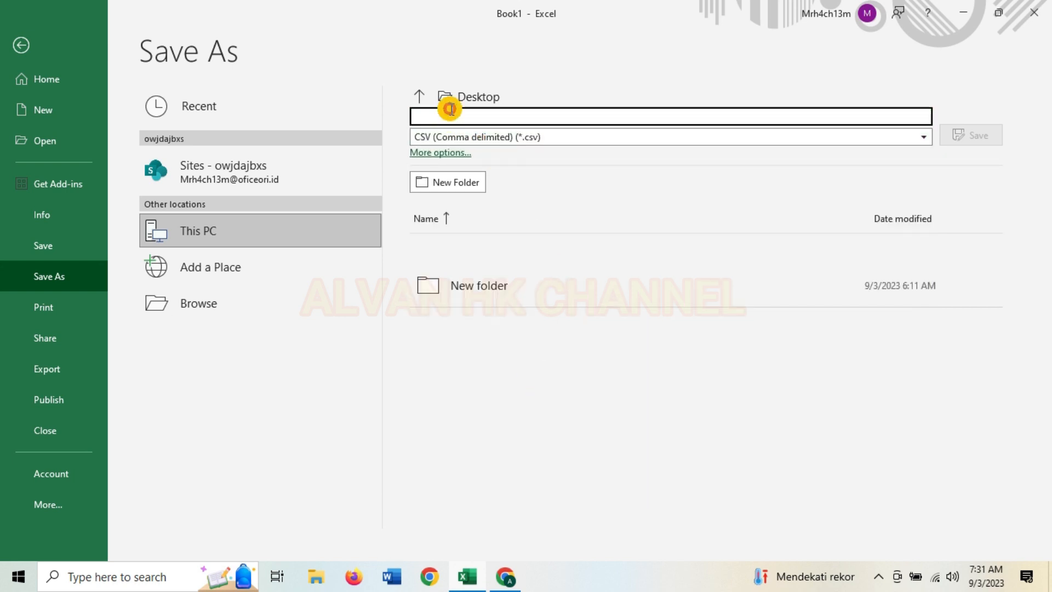
{"action": "type", "text": "motivasi"}
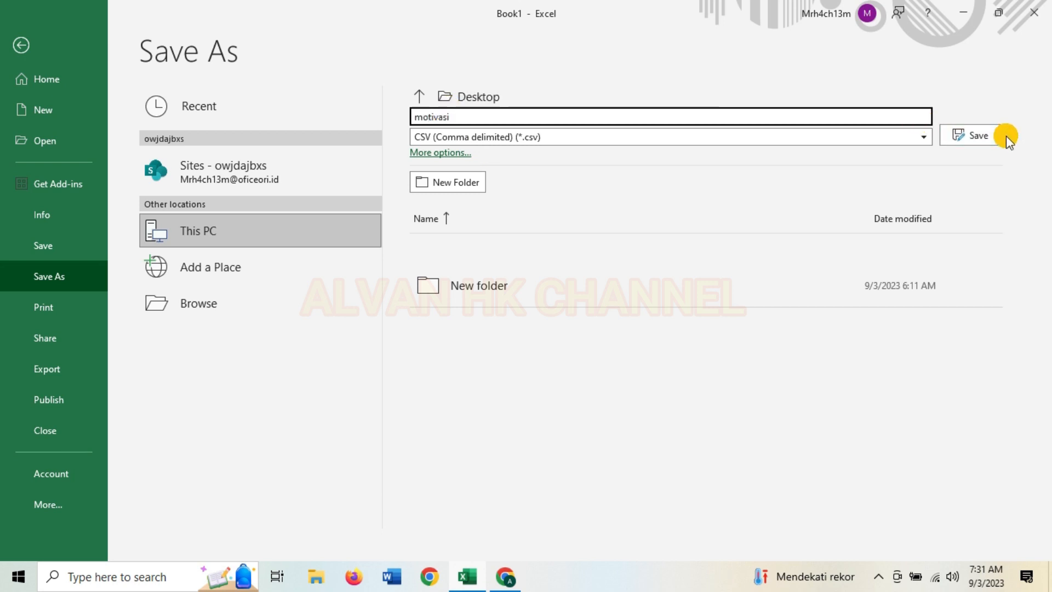
{"action": "left_click", "coordinate": [985, 139]}
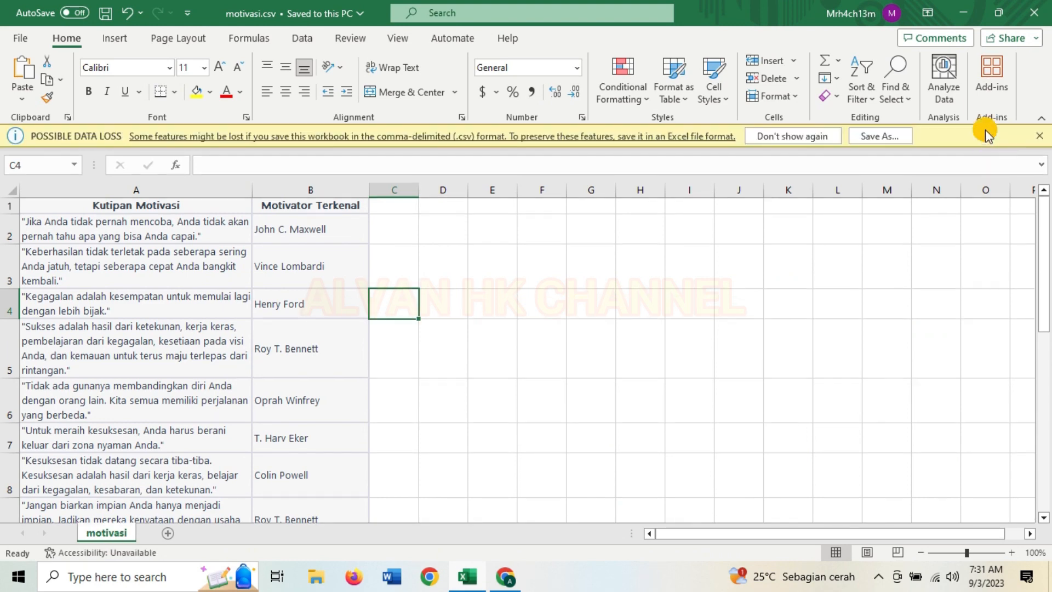
{"action": "left_click", "coordinate": [1033, 12]}
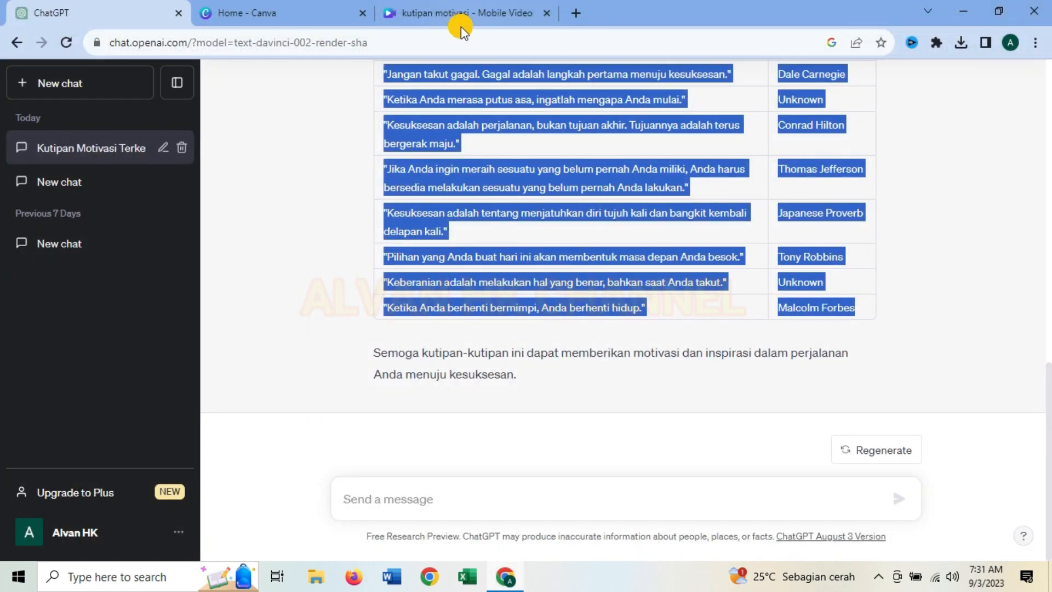
- Switch to the Canva mobile video design and upload motivasi.csv from the Desktop as the bulk create data
{"action": "left_click", "coordinate": [462, 15]}
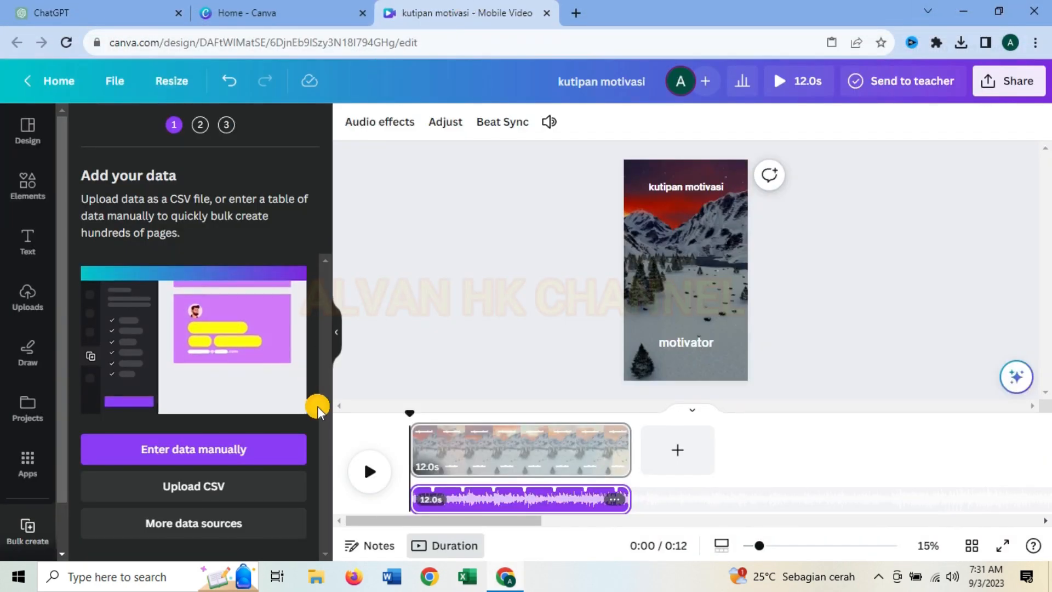
{"action": "left_click", "coordinate": [190, 487]}
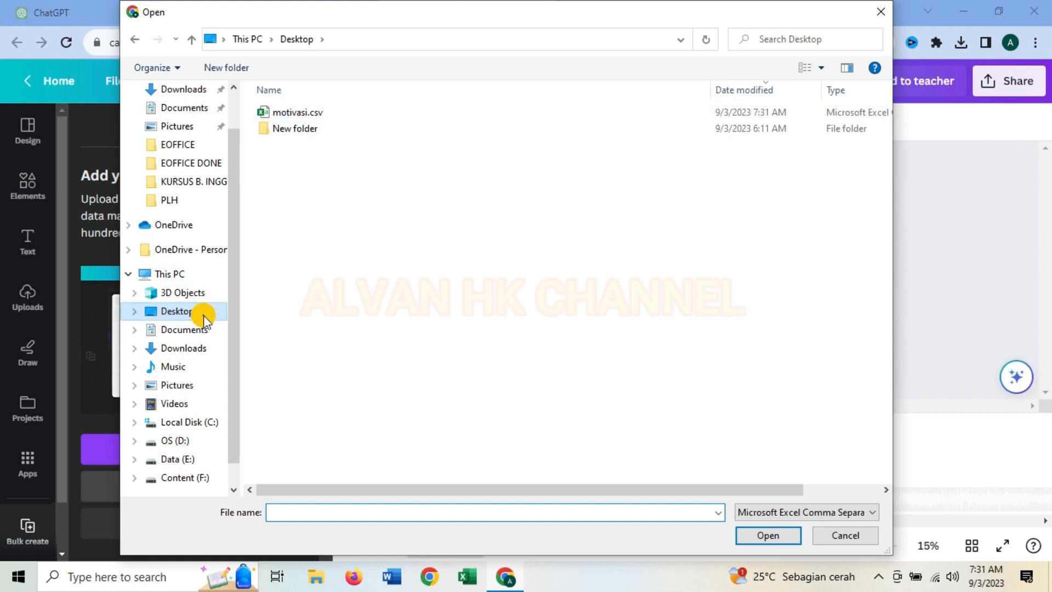
{"action": "left_click", "coordinate": [330, 111]}
{"action": "left_click", "coordinate": [767, 536]}
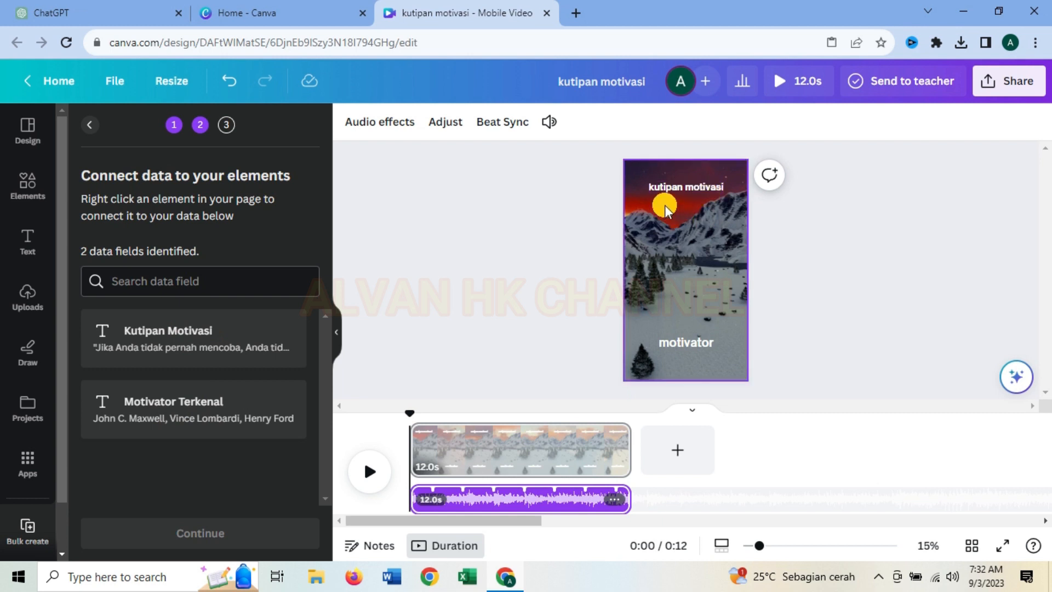
- Connect the "kutipan motivasi" text on the page to the Kutipan Motivasi data field
{"action": "left_click", "coordinate": [686, 184]}
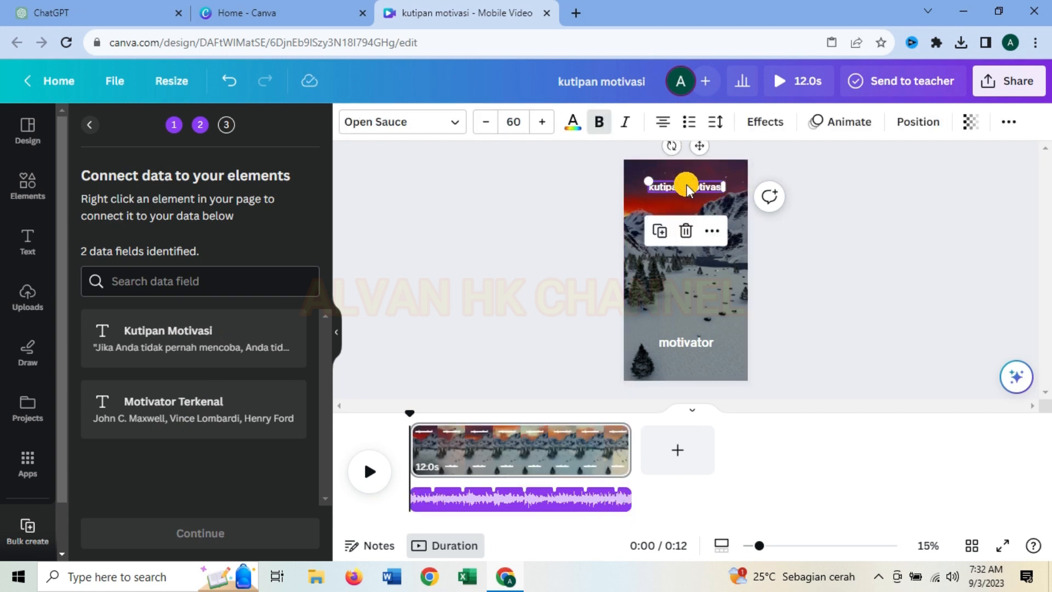
{"action": "right_click", "coordinate": [683, 186]}
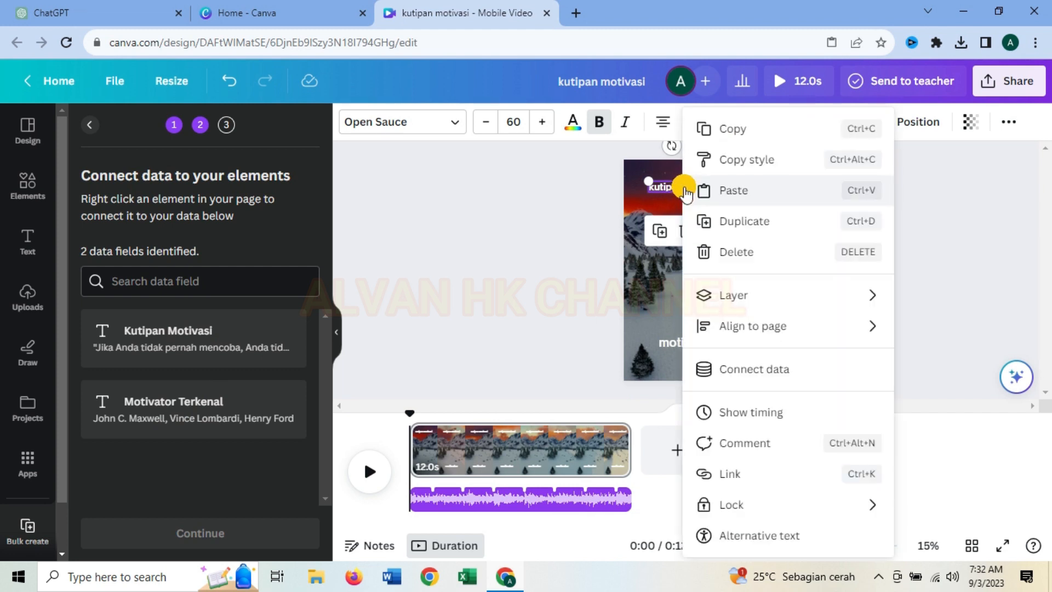
{"action": "left_click", "coordinate": [810, 371]}
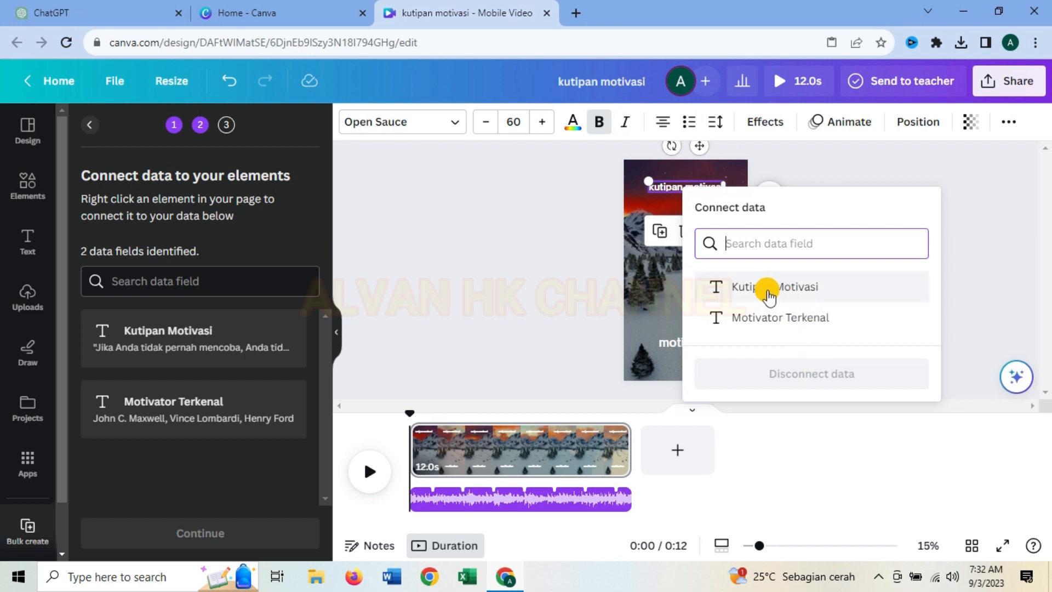
{"action": "left_click", "coordinate": [788, 286]}
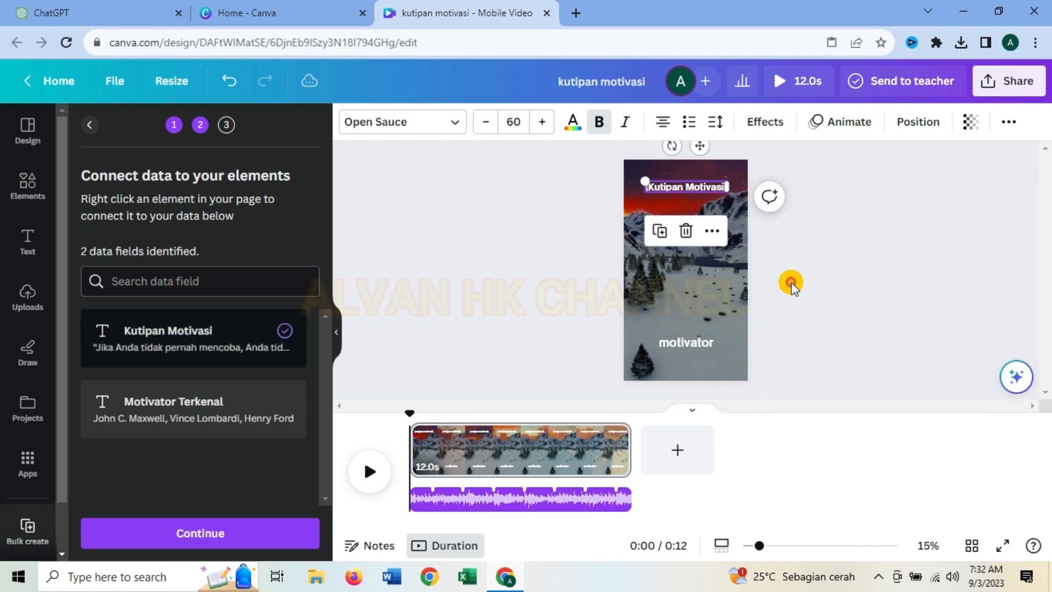
- Connect the "motivator" text to the Motivator Terkenal data field and continue to applying the data
{"action": "left_click", "coordinate": [694, 339]}
{"action": "right_click", "coordinate": [695, 340]}
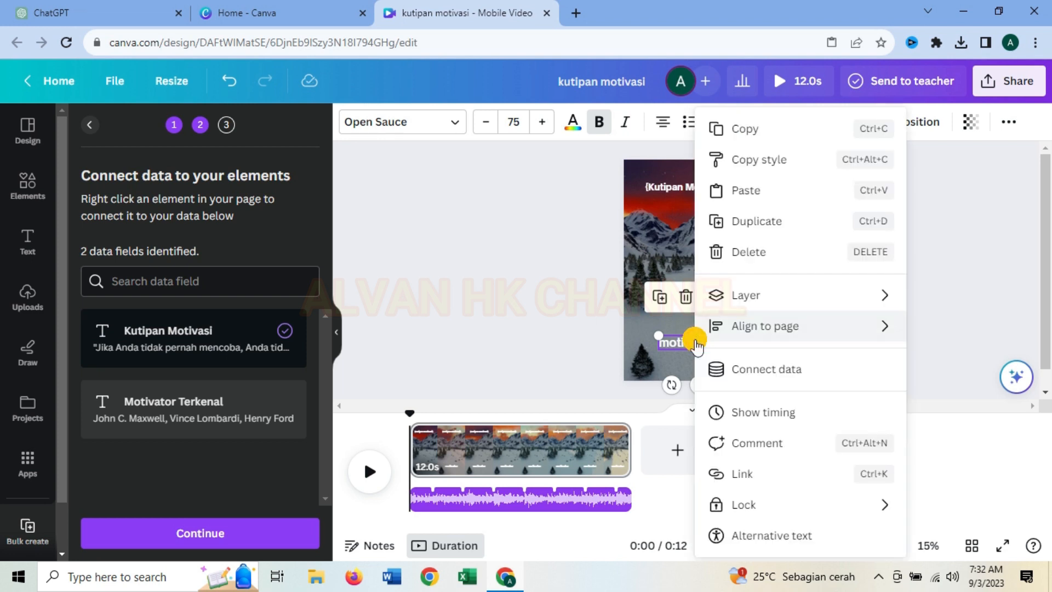
{"action": "left_click", "coordinate": [801, 376]}
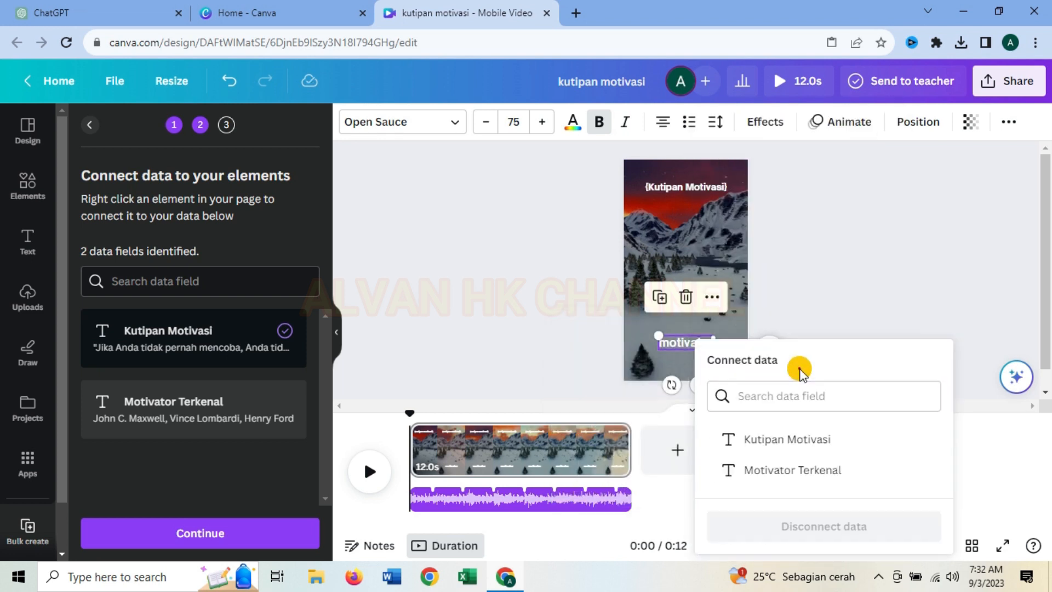
{"action": "left_click", "coordinate": [794, 470]}
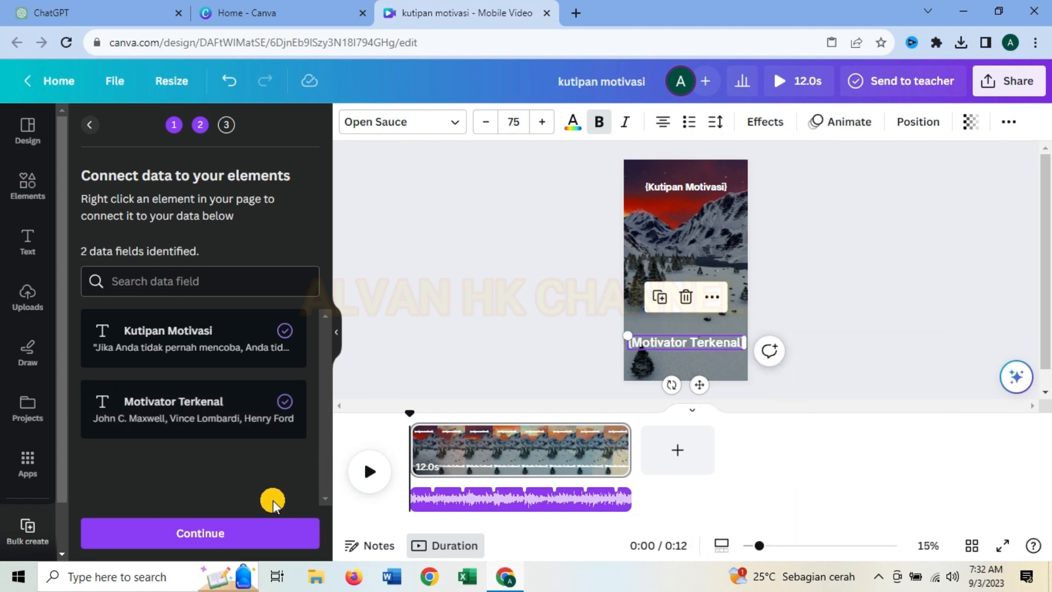
{"action": "left_click", "coordinate": [199, 540]}
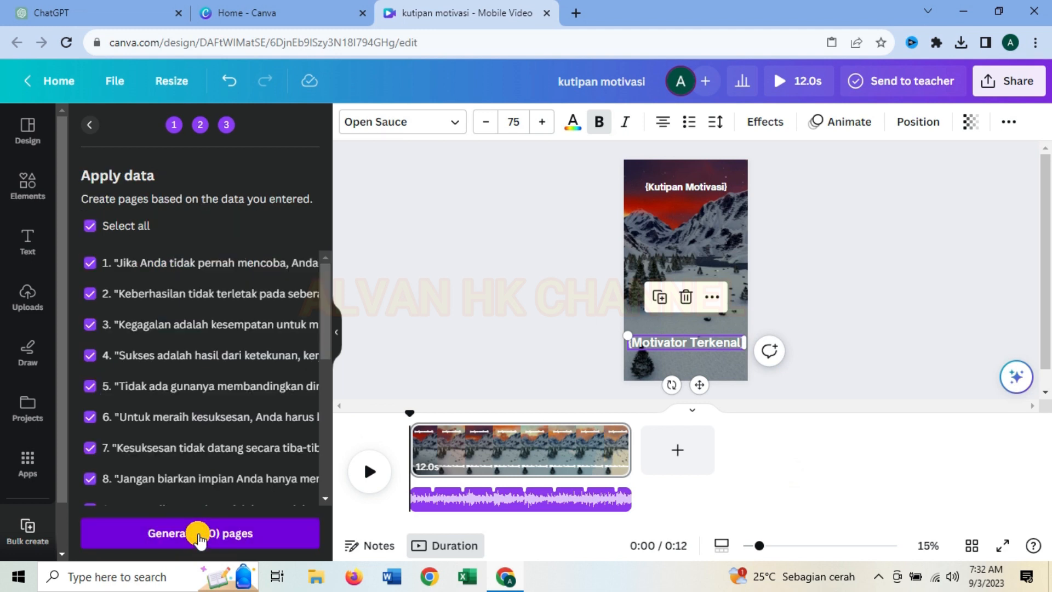
{"action": "mouse_move", "coordinate": [328, 292]}
{"action": "left_mouse_down"}
{"action": "mouse_move", "coordinate": [318, 432]}
{"action": "mouse_move", "coordinate": [325, 295]}
{"action": "left_mouse_up"}
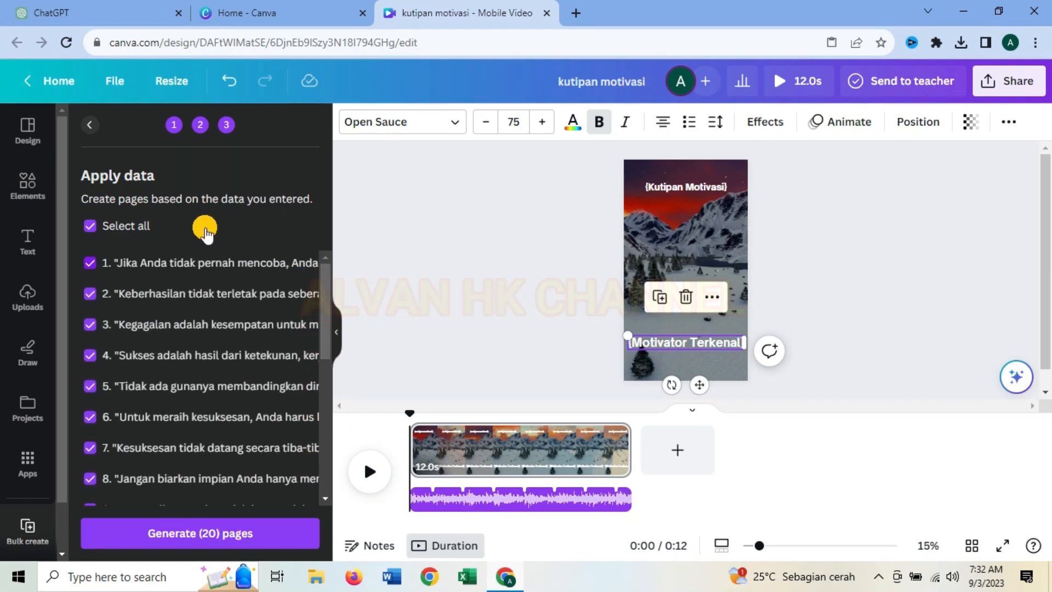
{"action": "left_click", "coordinate": [93, 227]}
{"action": "left_click", "coordinate": [90, 294]}
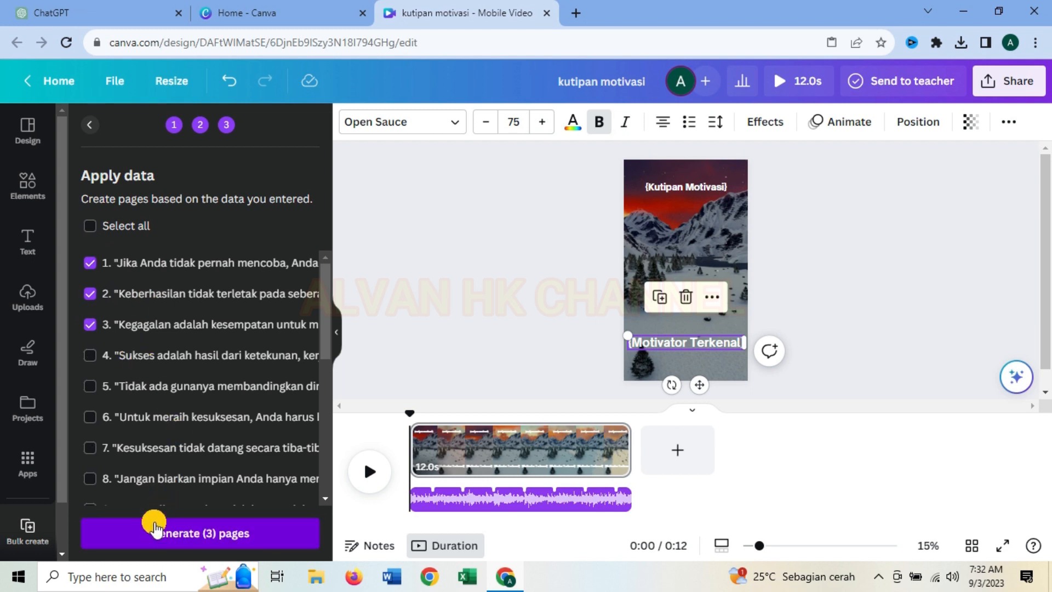
{"action": "left_click", "coordinate": [92, 226]}
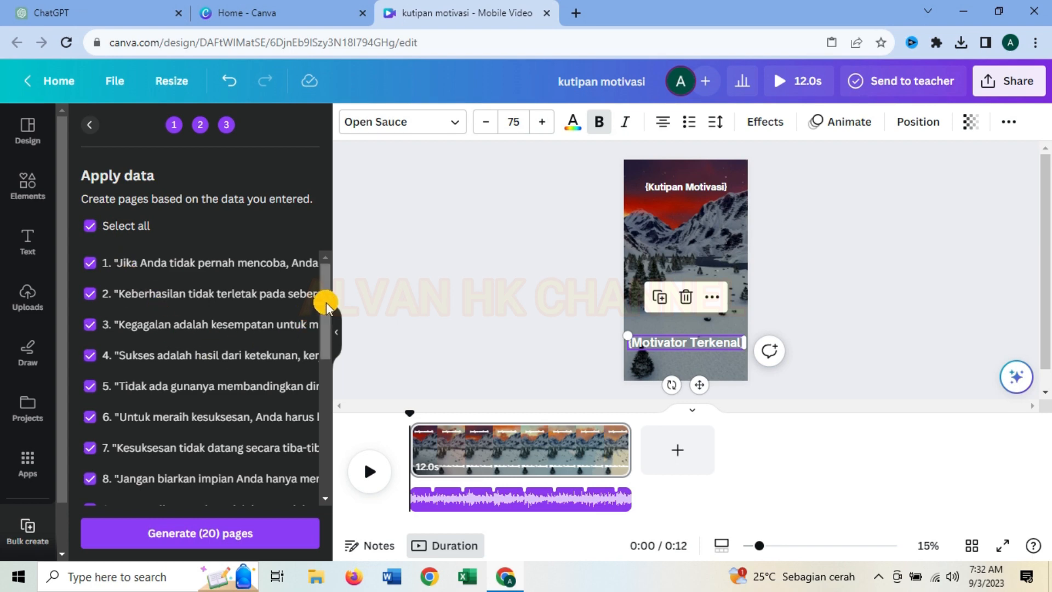
- Check the list of selected quotes to its end and generate the 20 pages
{"action": "left_click_drag", "start_coordinate": [324, 299], "coordinate": [322, 472]}
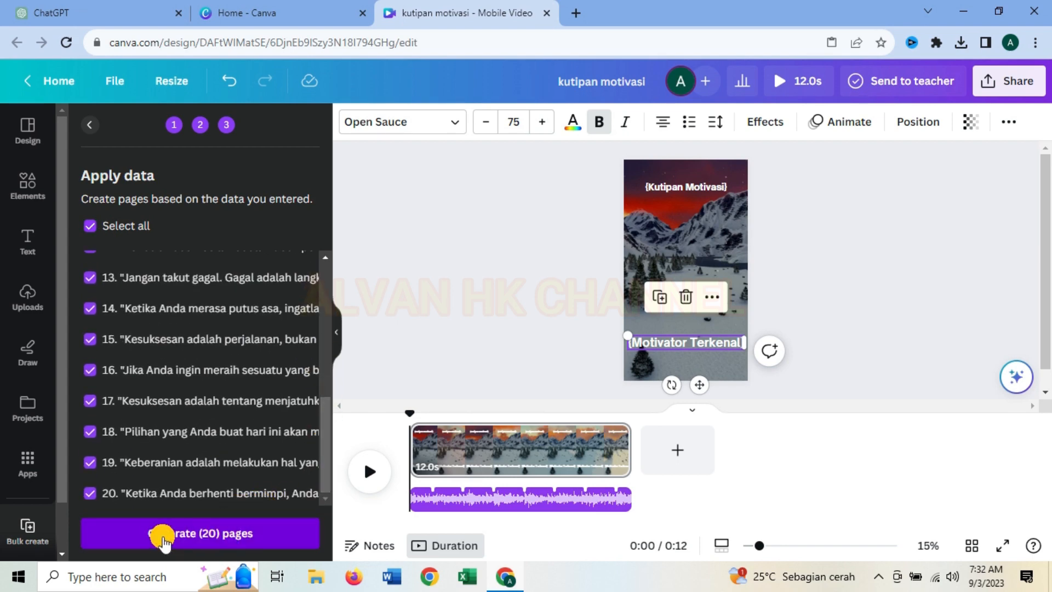
{"action": "left_click", "coordinate": [237, 533]}
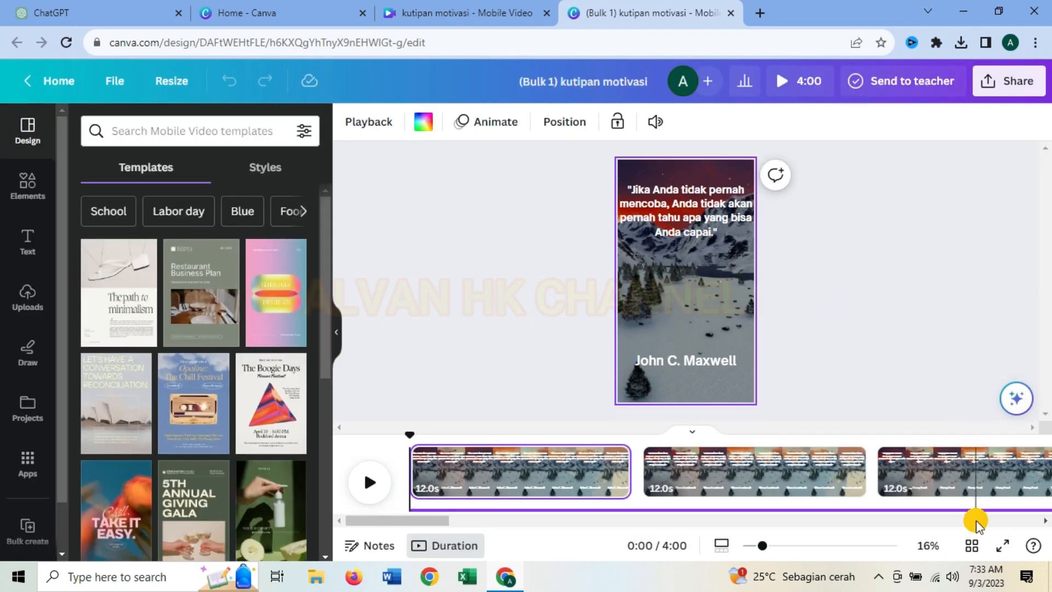
- Look over all the generated pages in grid view and return to the timeline view
{"action": "left_click", "coordinate": [972, 546]}
{"action": "scroll", "coordinate": [304, 337], "scroll_direction": "down", "scroll_amount": 10}
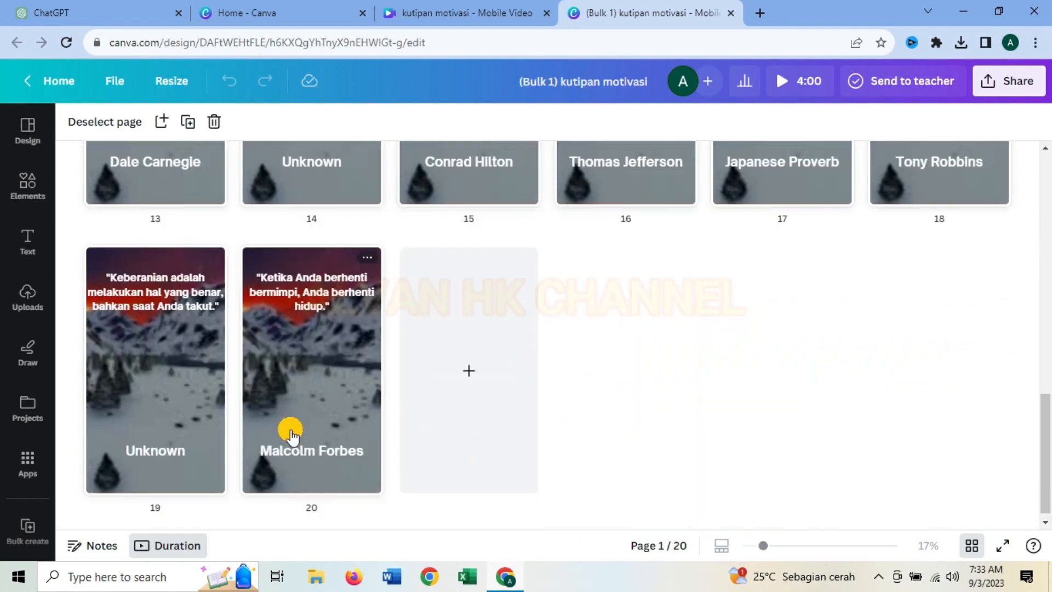
{"action": "left_click_drag", "start_coordinate": [1040, 422], "coordinate": [1040, 159]}
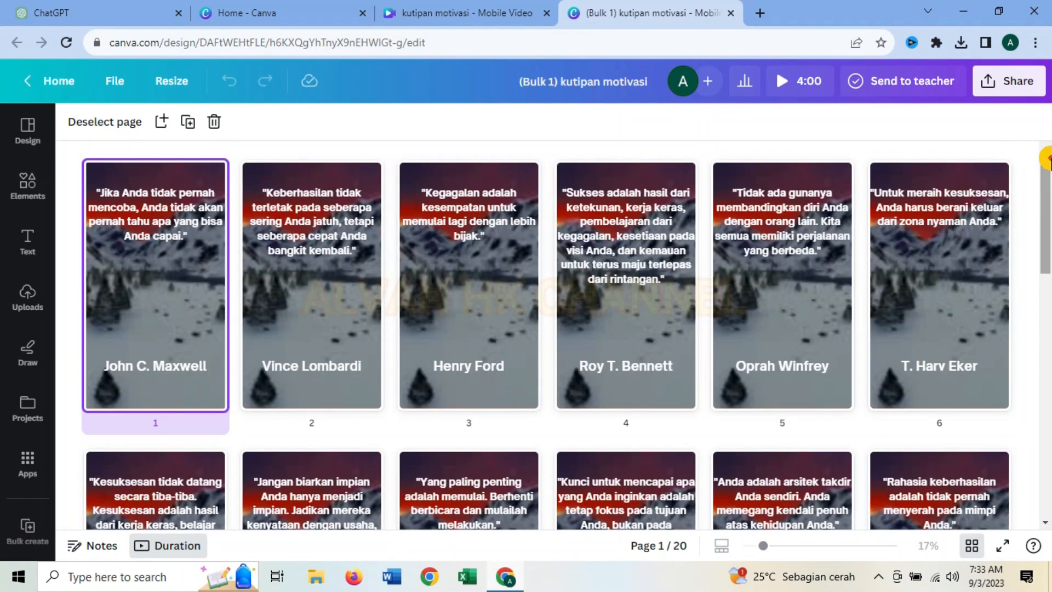
{"action": "left_click", "coordinate": [969, 548]}
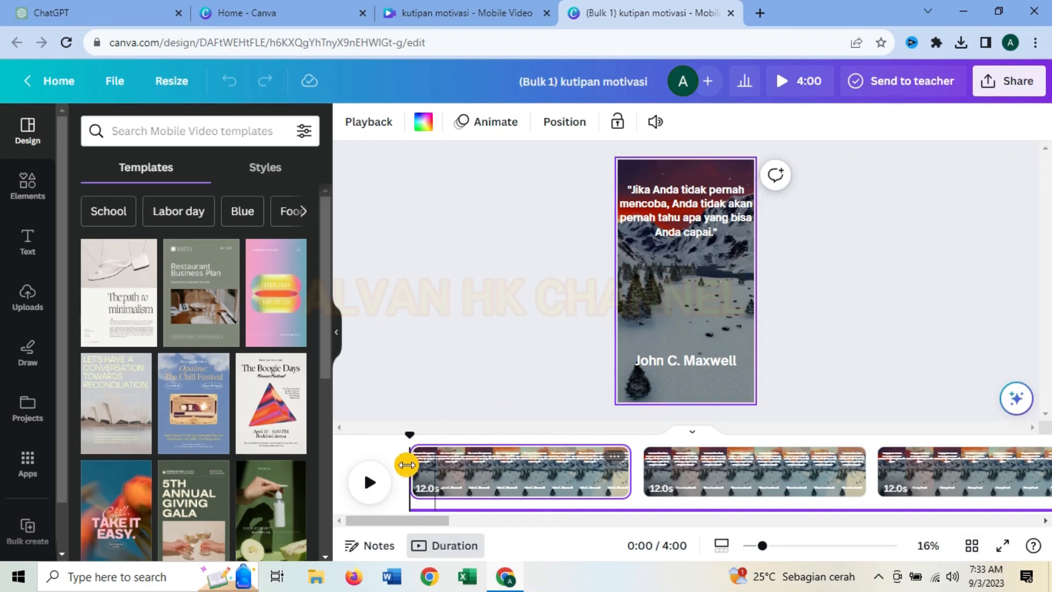
- Play the generated video into the second page, pause it and return the playhead to the beginning
{"action": "left_click", "coordinate": [368, 486]}
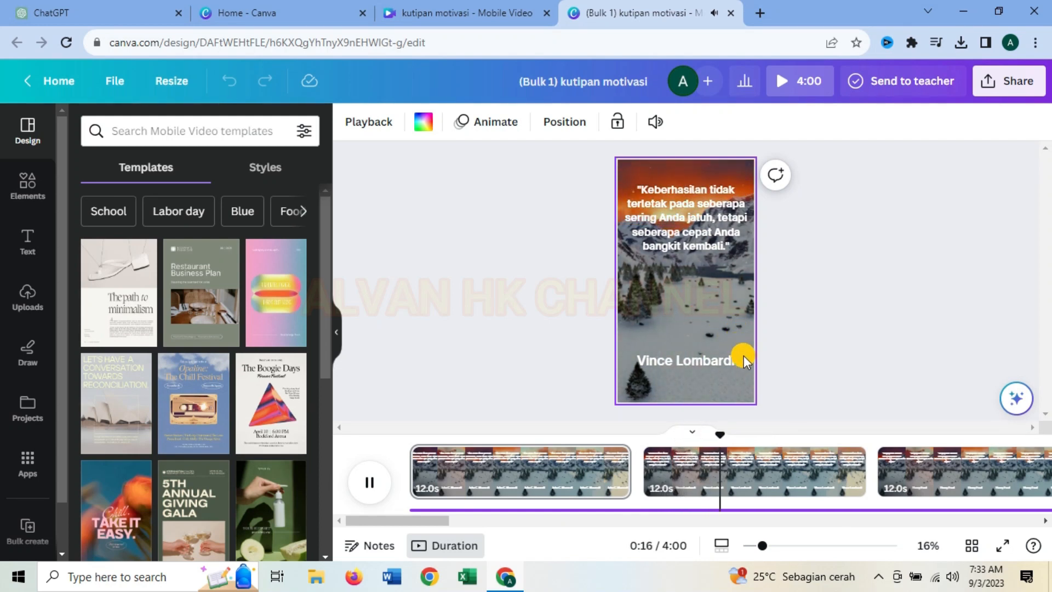
{"action": "left_click", "coordinate": [375, 485]}
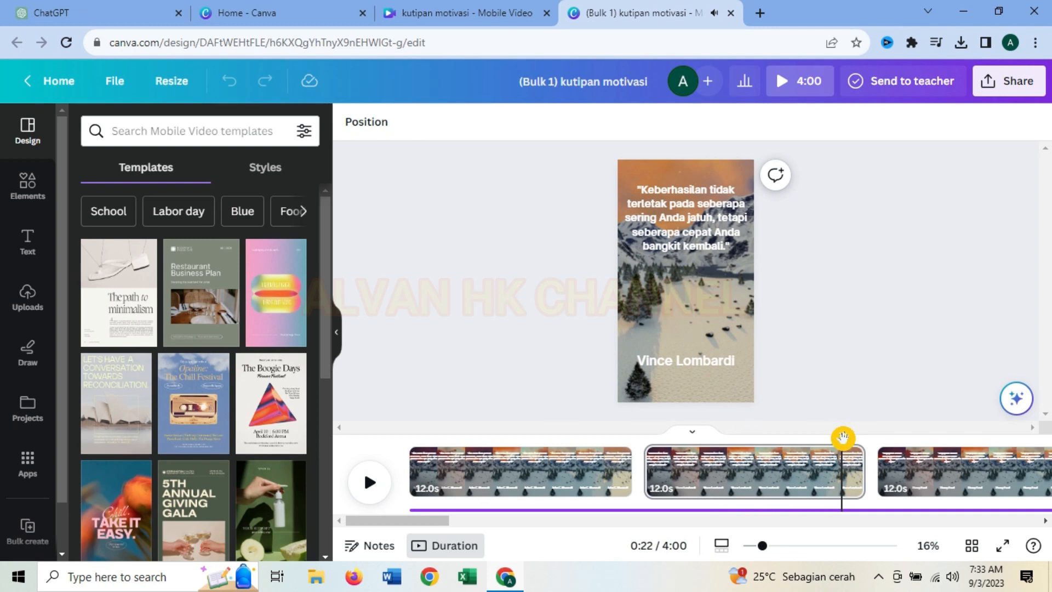
{"action": "left_click_drag", "start_coordinate": [841, 438], "coordinate": [414, 445]}
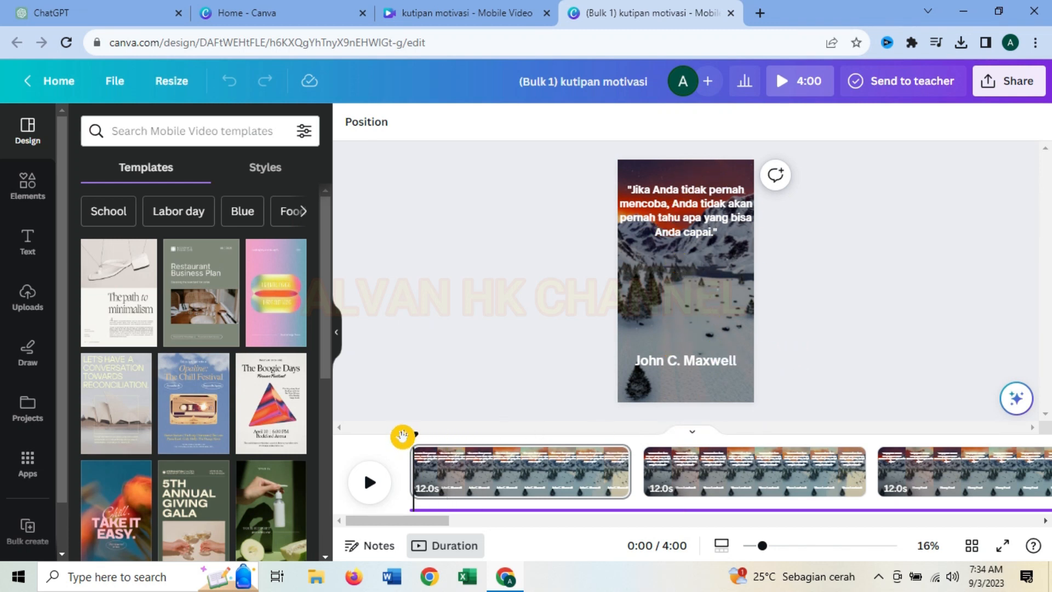
- Replace the second page's background with the 15-second turquoise clip from the Sky category of the video elements
{"action": "left_click_drag", "start_coordinate": [411, 434], "coordinate": [714, 429]}
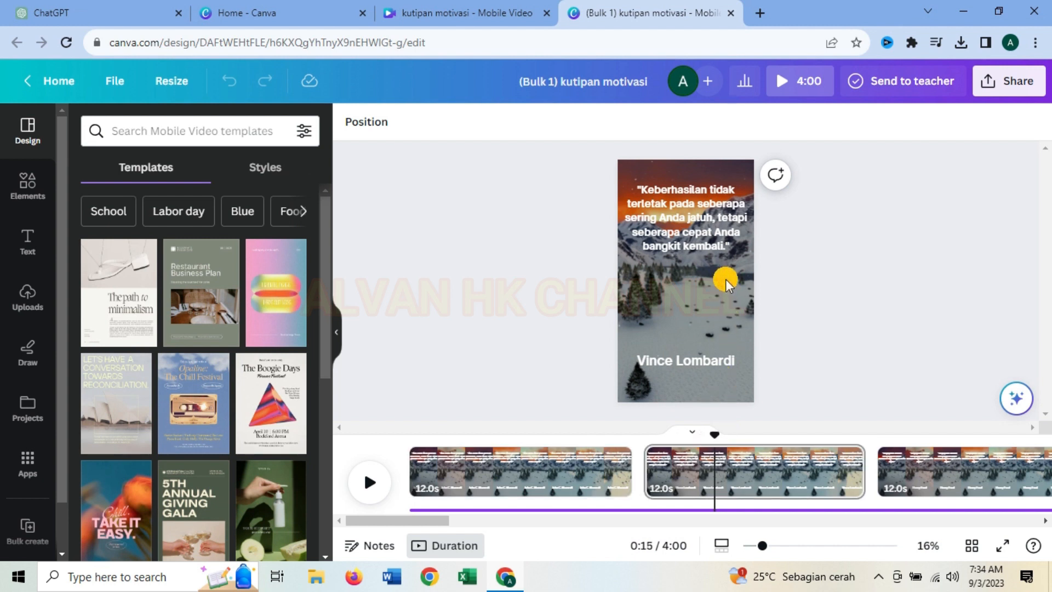
{"action": "left_click", "coordinate": [727, 281]}
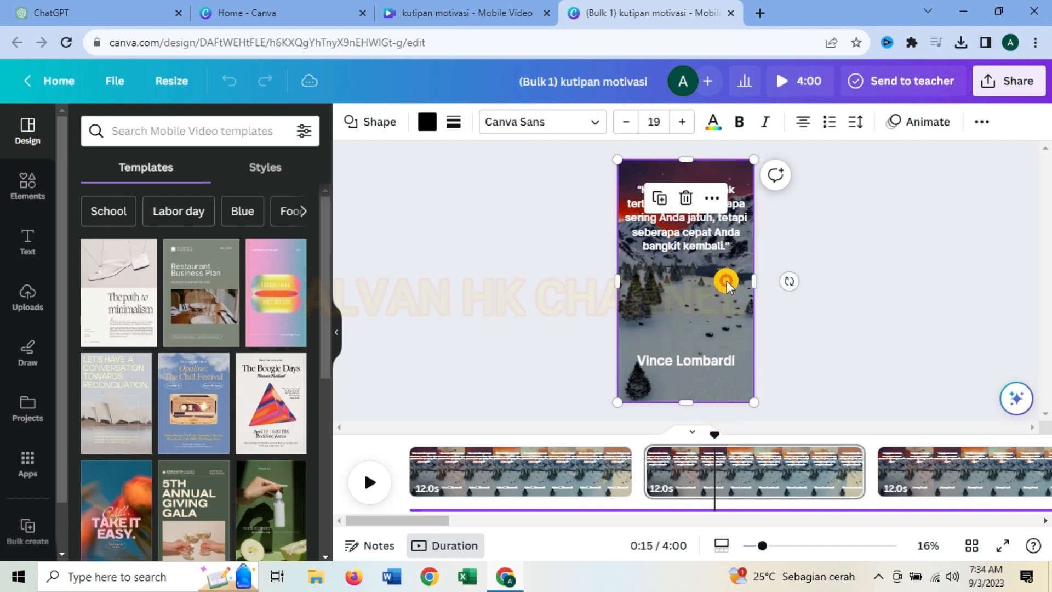
{"action": "left_click", "coordinate": [796, 321]}
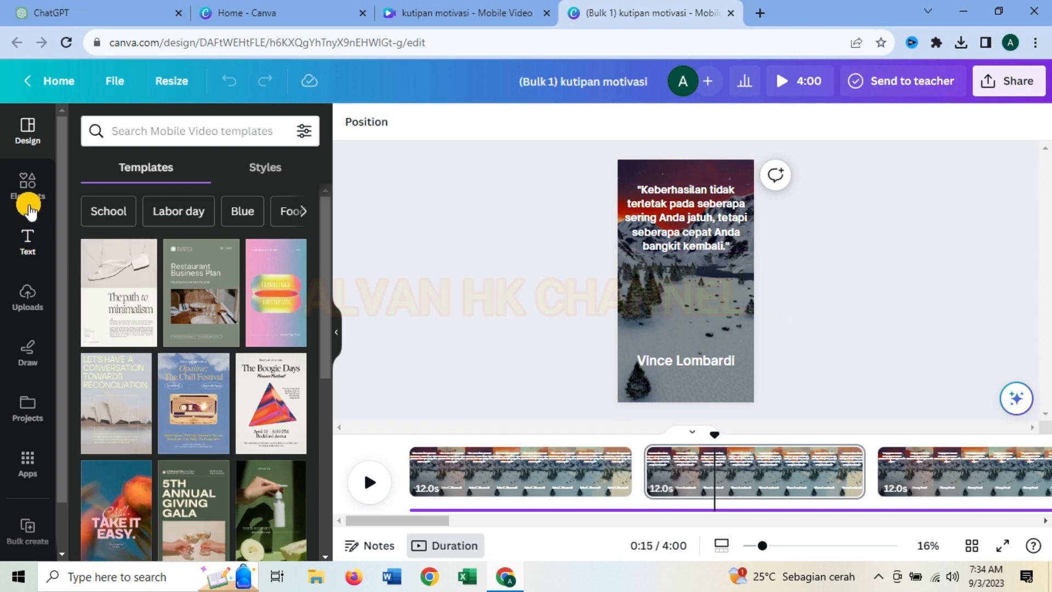
{"action": "left_click", "coordinate": [29, 207]}
{"action": "scroll", "coordinate": [323, 274], "scroll_direction": "down", "scroll_amount": 5}
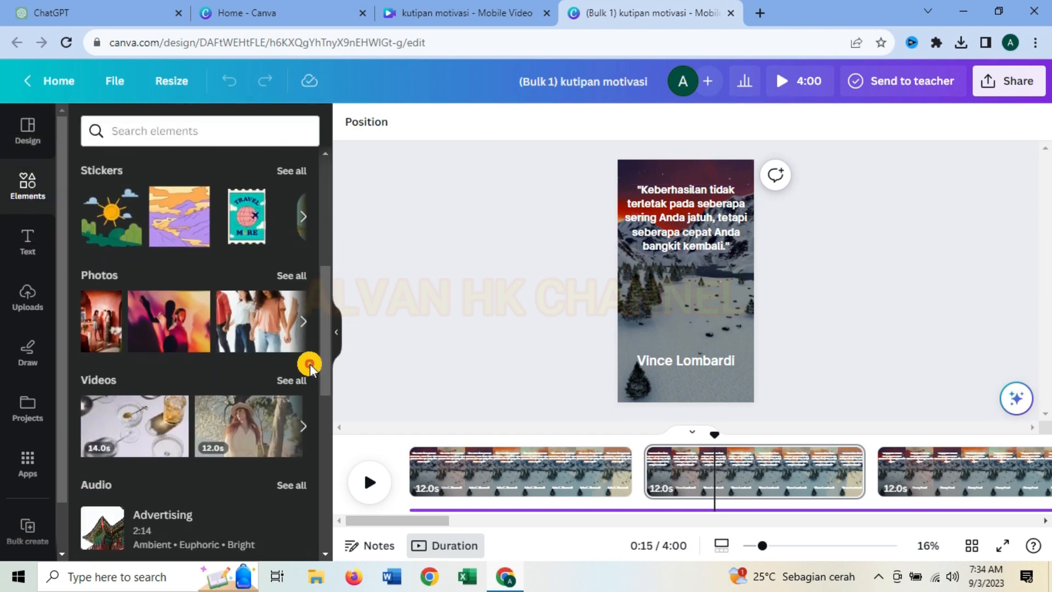
{"action": "left_click", "coordinate": [301, 382]}
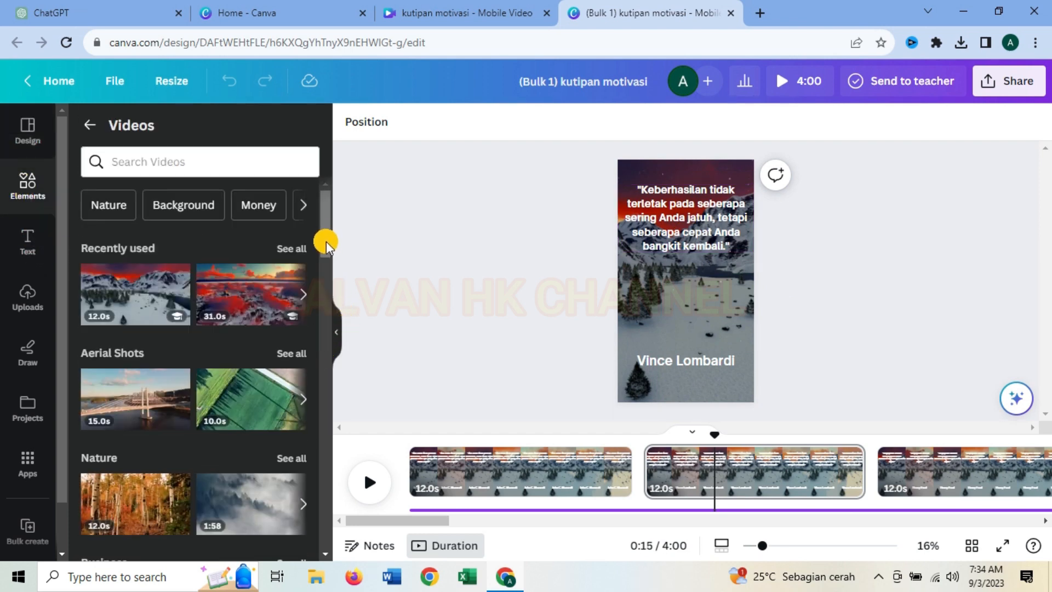
{"action": "scroll", "coordinate": [328, 235], "scroll_direction": "up", "scroll_amount": 1}
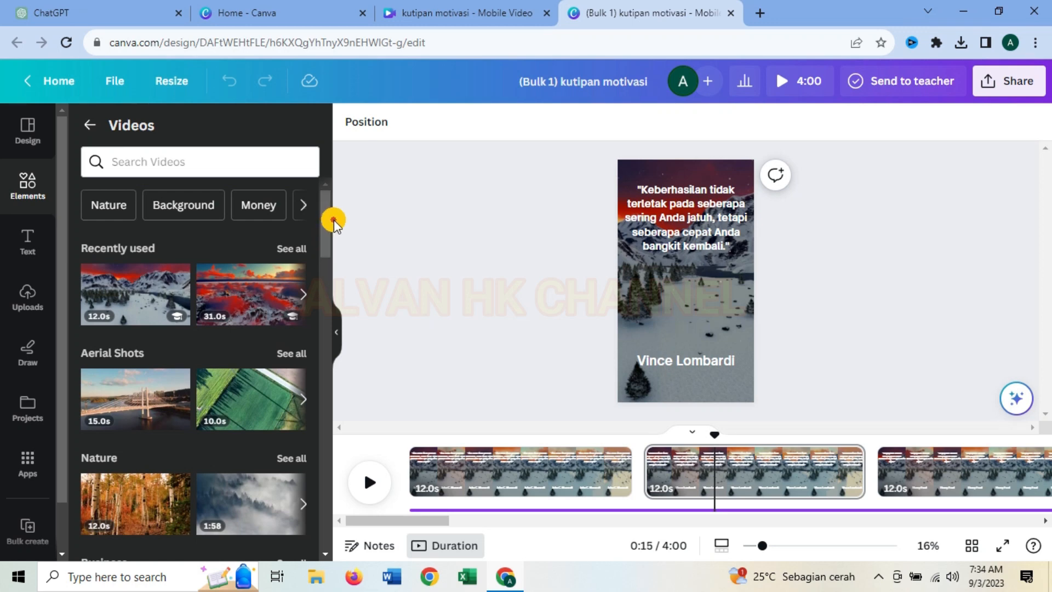
{"action": "left_click_drag", "start_coordinate": [327, 223], "coordinate": [331, 312]}
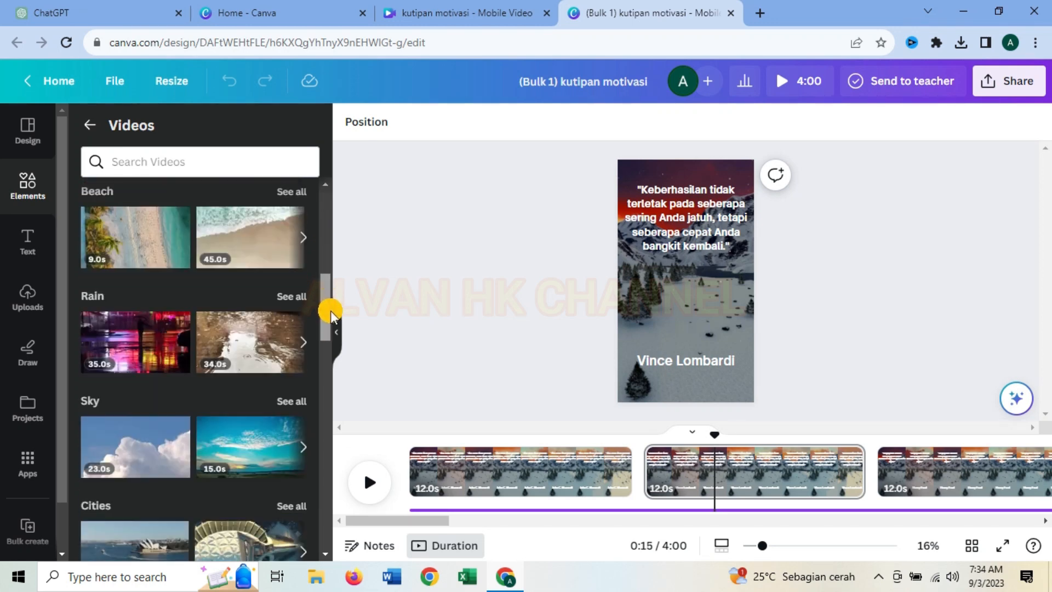
{"action": "left_click", "coordinate": [244, 455]}
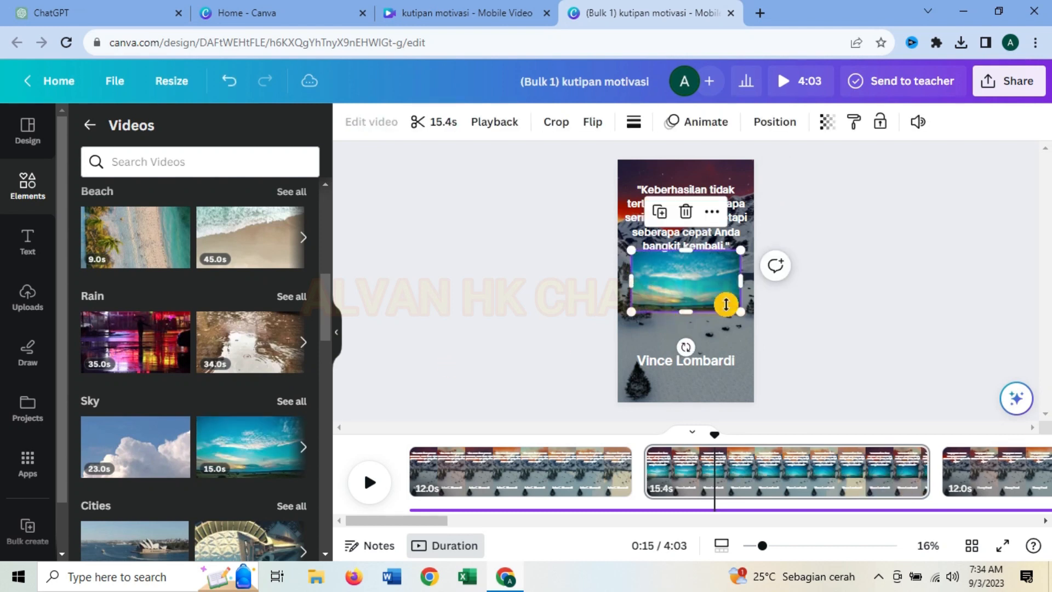
{"action": "right_click", "coordinate": [650, 266]}
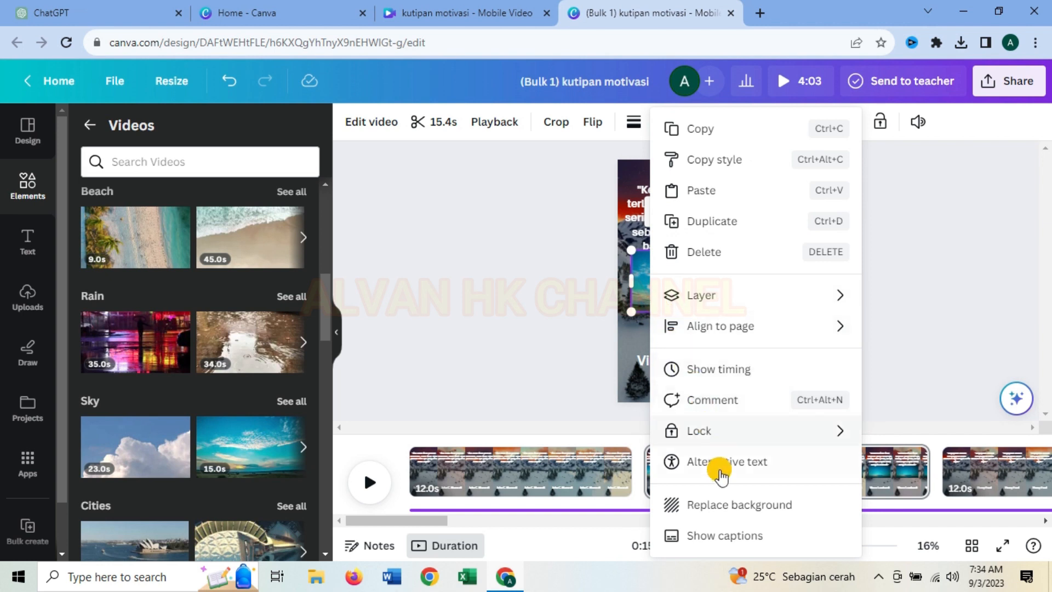
{"action": "left_click", "coordinate": [717, 504]}
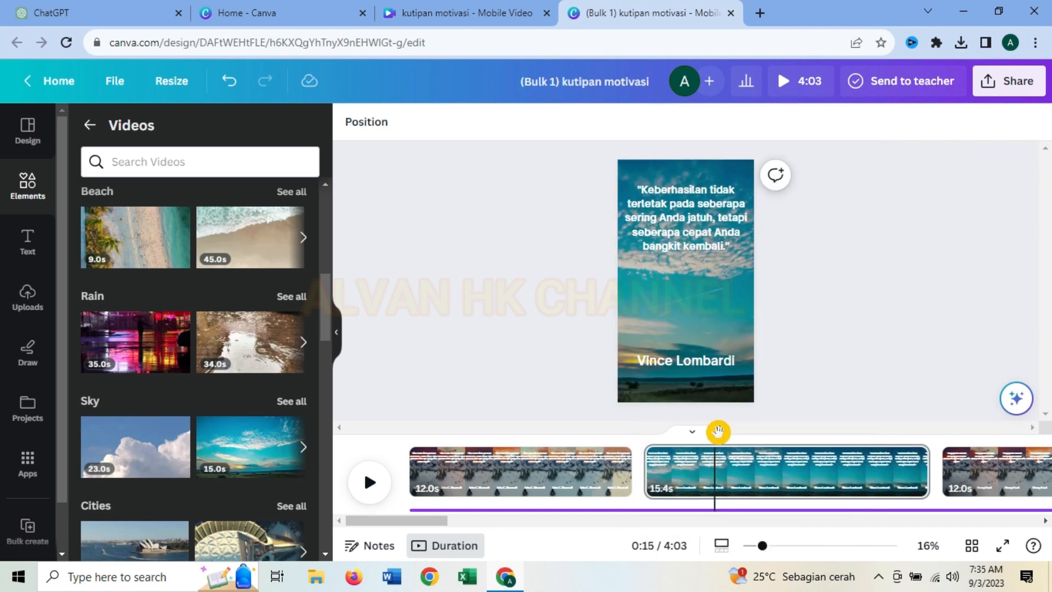
- Play the video from the first page into the second to preview the new sky background, and pause it
{"action": "left_click_drag", "start_coordinate": [717, 435], "coordinate": [556, 442]}
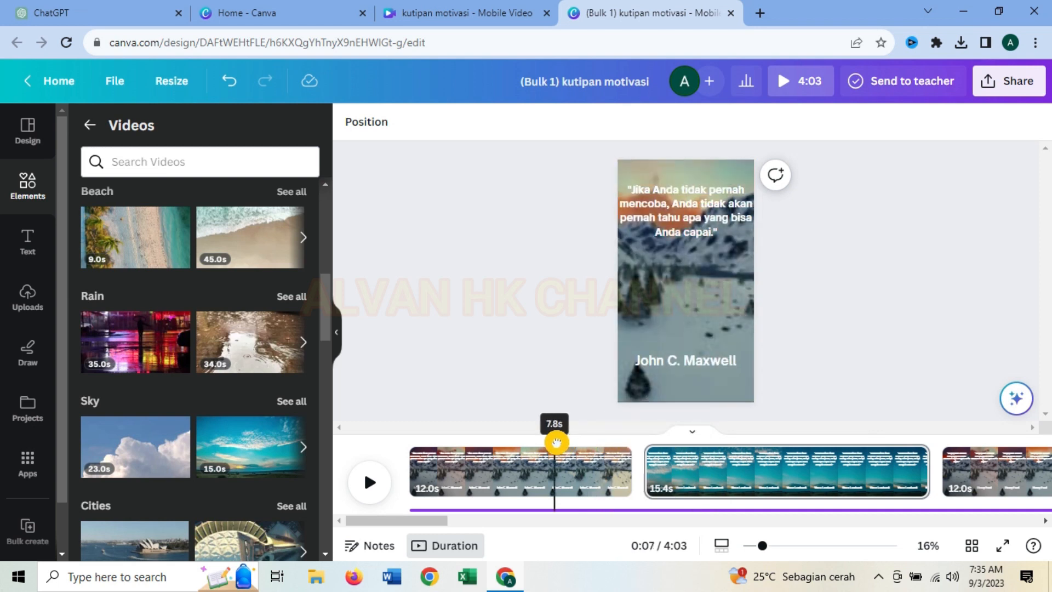
{"action": "left_click", "coordinate": [366, 481]}
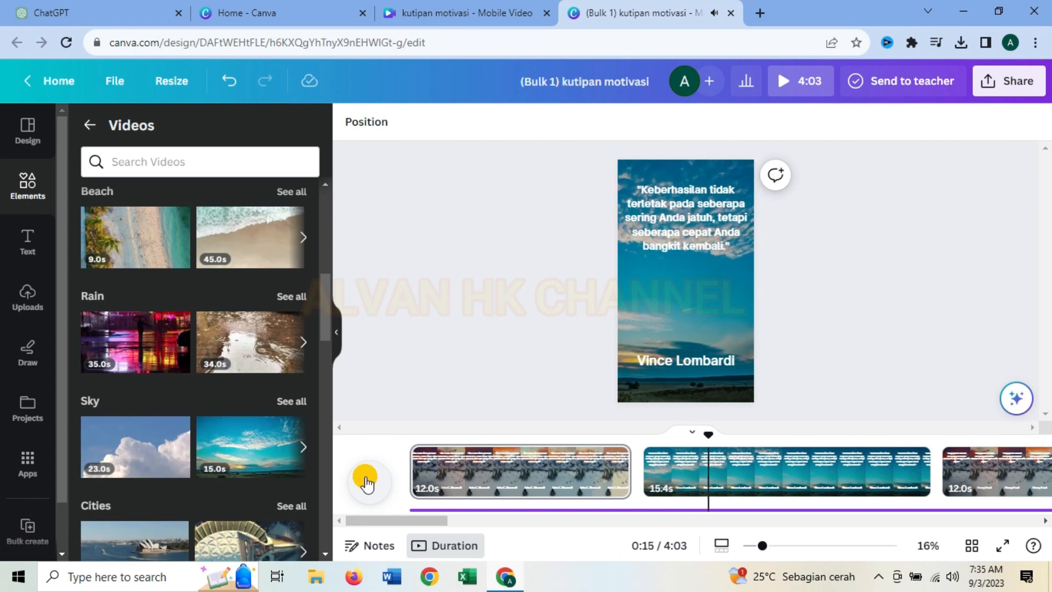
{"action": "left_click", "coordinate": [366, 481]}
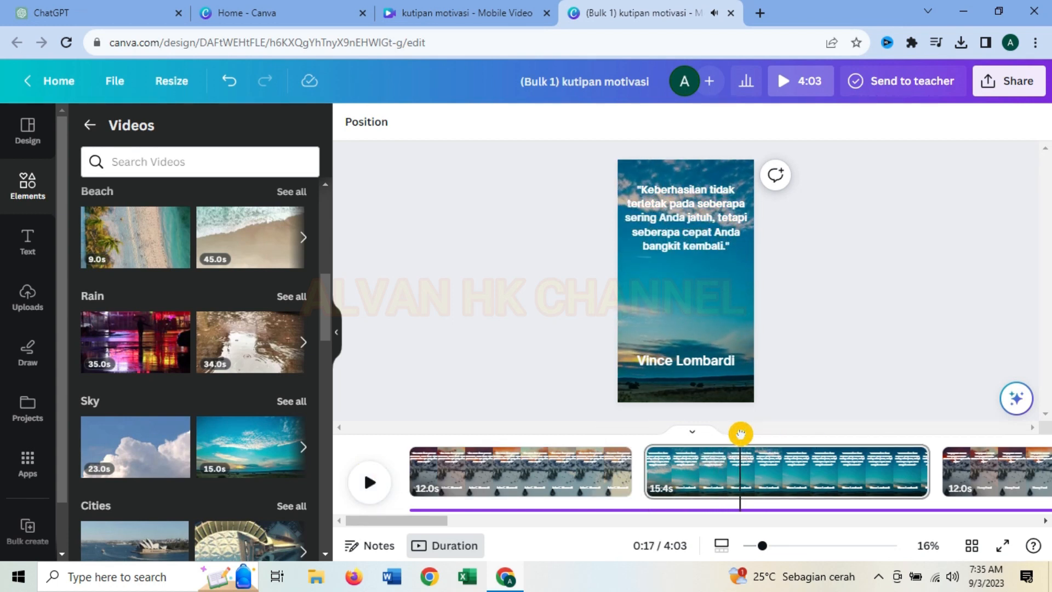
- Return the playhead to the beginning, then switch to the kutipan motivasi template design and show all video elements
{"action": "left_click_drag", "start_coordinate": [740, 433], "coordinate": [436, 441]}
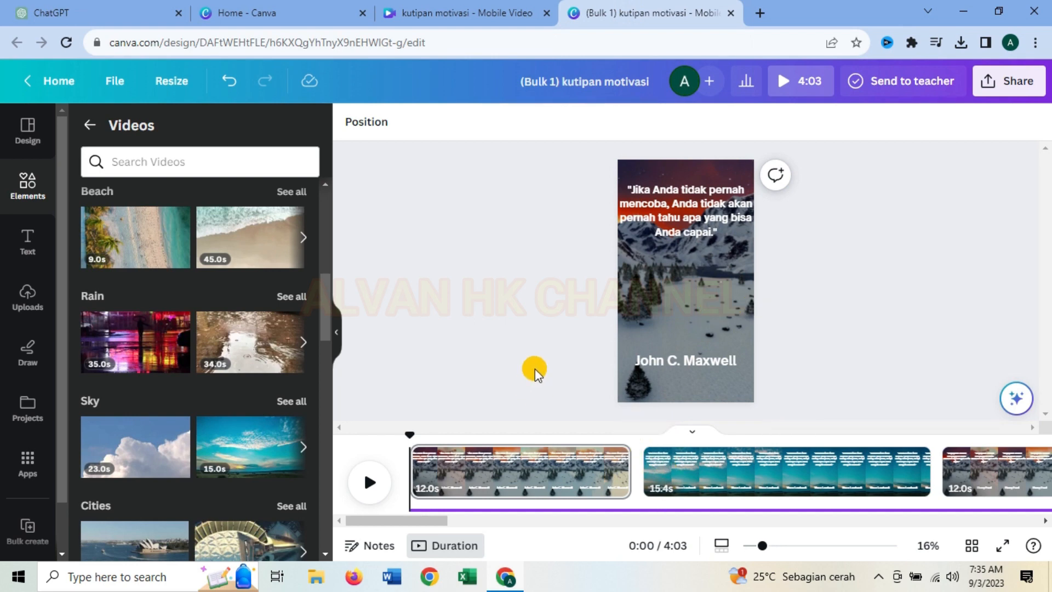
{"action": "left_click", "coordinate": [446, 12]}
{"action": "left_click", "coordinate": [706, 233]}
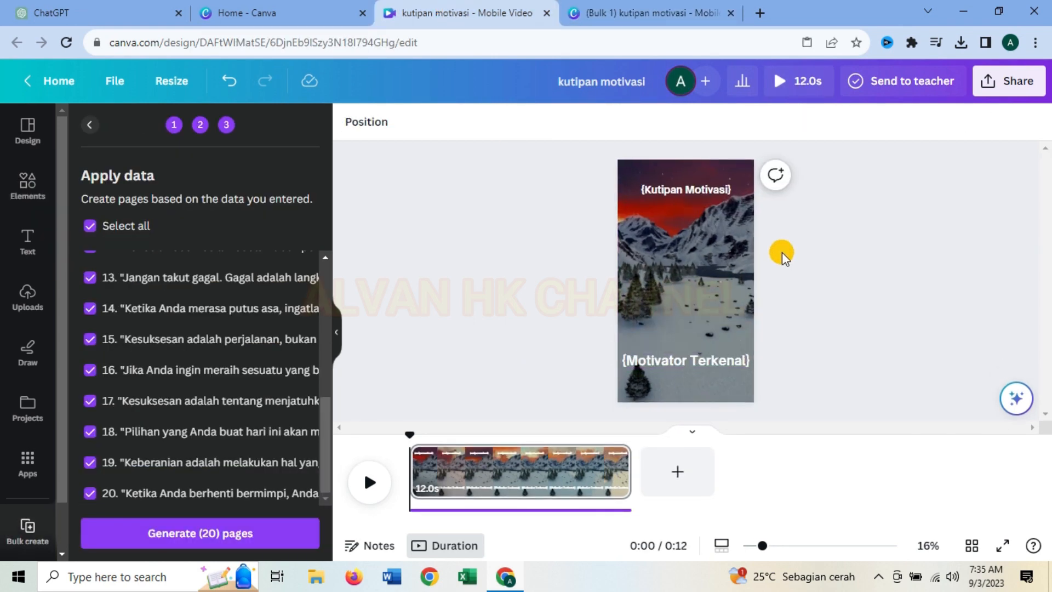
{"action": "left_click", "coordinate": [708, 264]}
{"action": "left_click", "coordinate": [31, 192]}
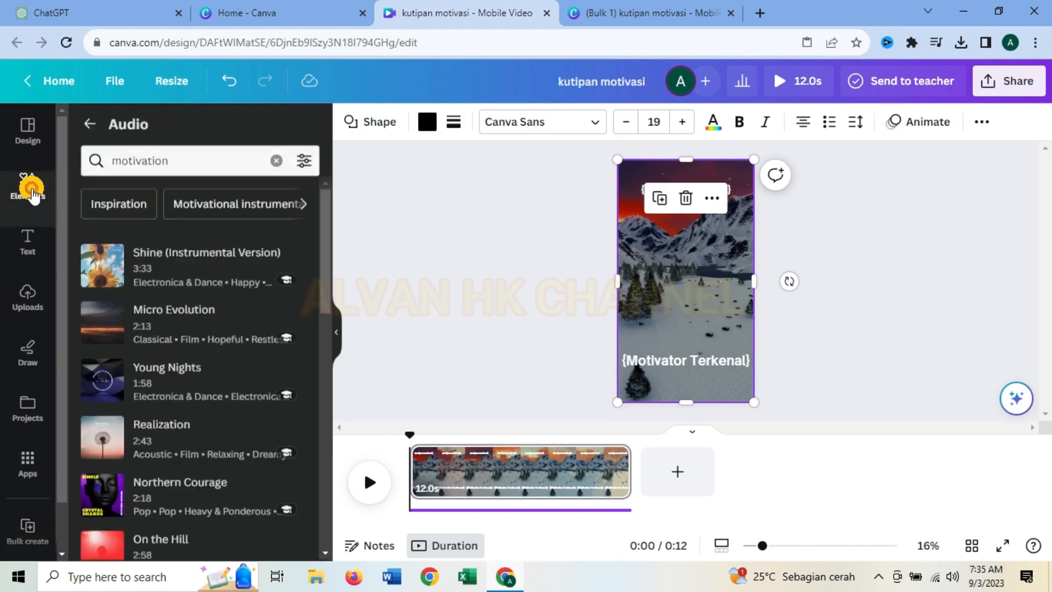
{"action": "left_click", "coordinate": [276, 160]}
{"action": "scroll", "coordinate": [307, 307], "scroll_direction": "down", "scroll_amount": 6}
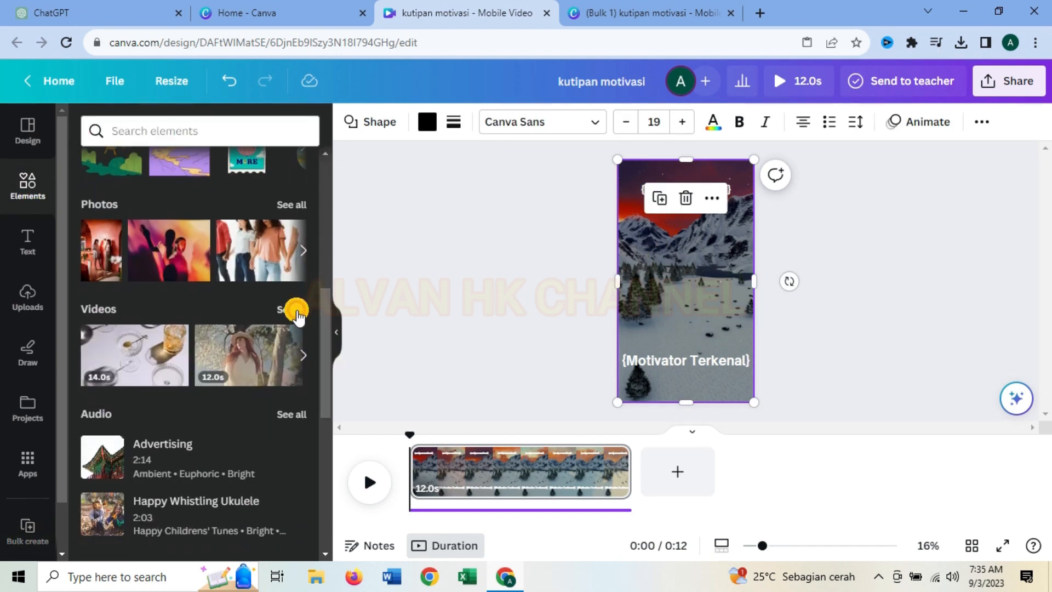
{"action": "left_click", "coordinate": [296, 311]}
- Replace the template's background with the recently used 15-second turquoise sky clip and return to the bulk-generated design
{"action": "scroll", "coordinate": [327, 264], "scroll_direction": "down", "scroll_amount": 6}
{"action": "scroll", "coordinate": [328, 216], "scroll_direction": "up", "scroll_amount": 6}
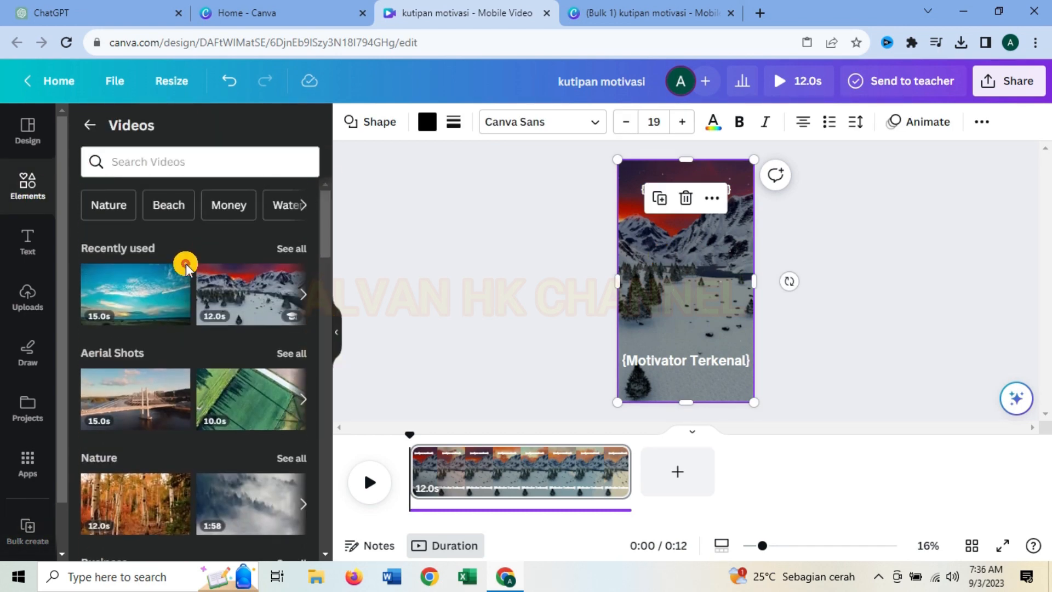
{"action": "left_click", "coordinate": [165, 285]}
{"action": "right_click", "coordinate": [707, 279]}
{"action": "left_click", "coordinate": [822, 503]}
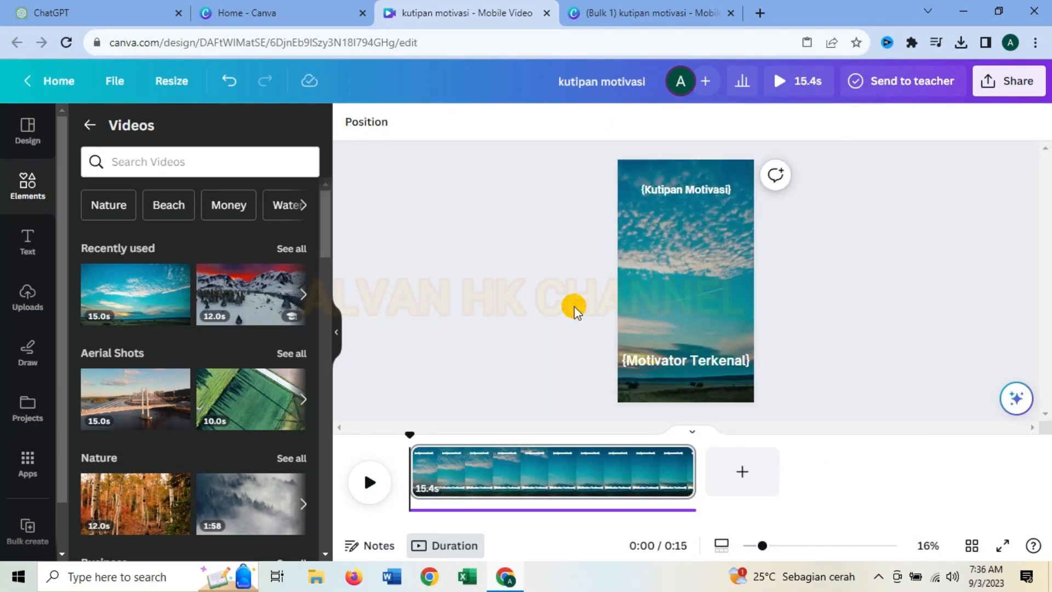
{"action": "left_click", "coordinate": [633, 16]}
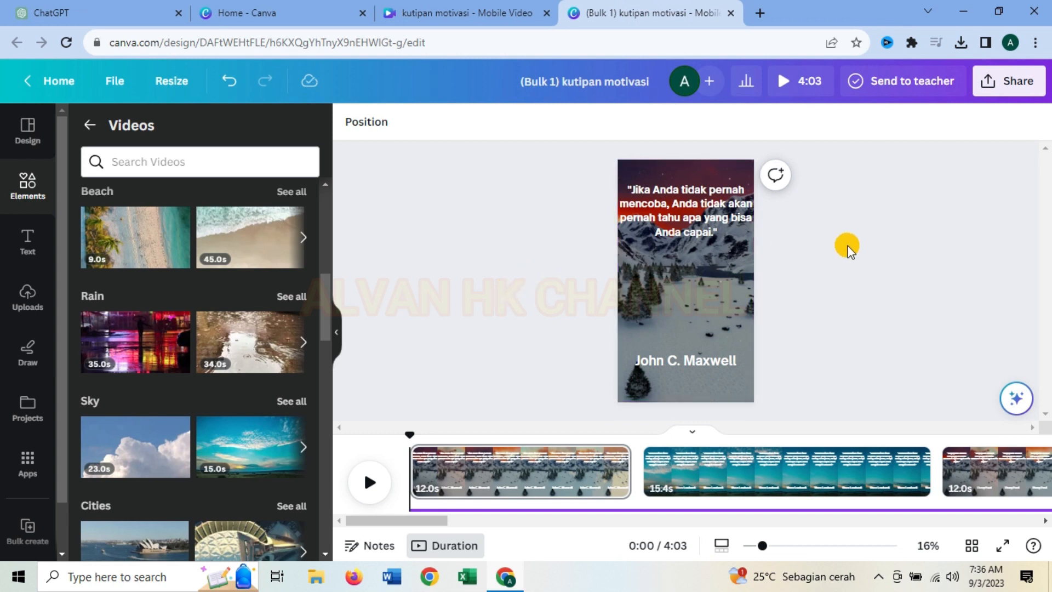
- Open the bulk design's download settings with MP4 Video at 1080p (HD) and show the page selection list
{"action": "left_click", "coordinate": [1009, 91]}
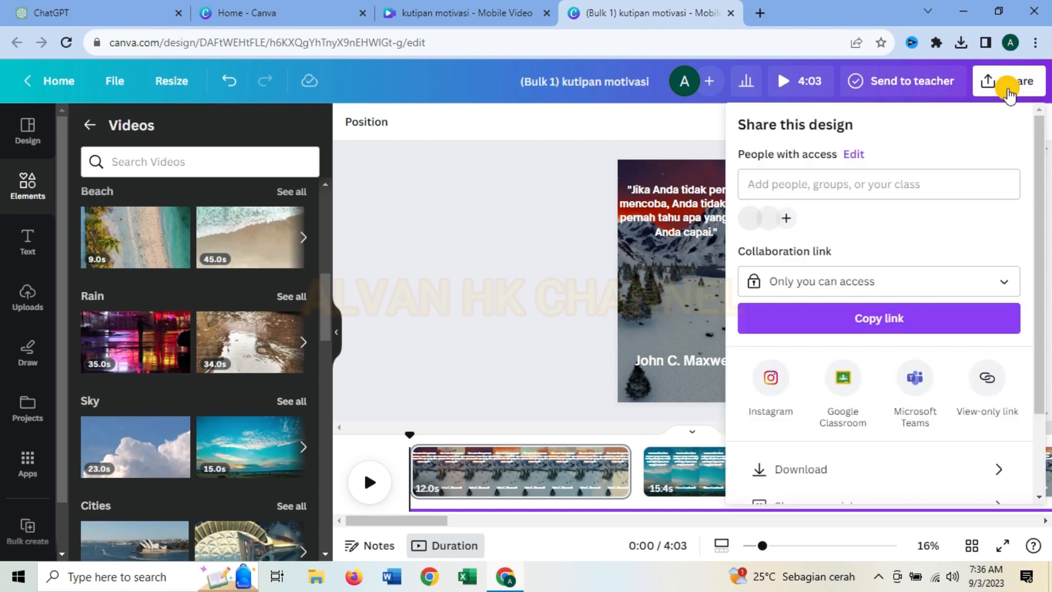
{"action": "left_click_drag", "start_coordinate": [1038, 207], "coordinate": [1040, 286]}
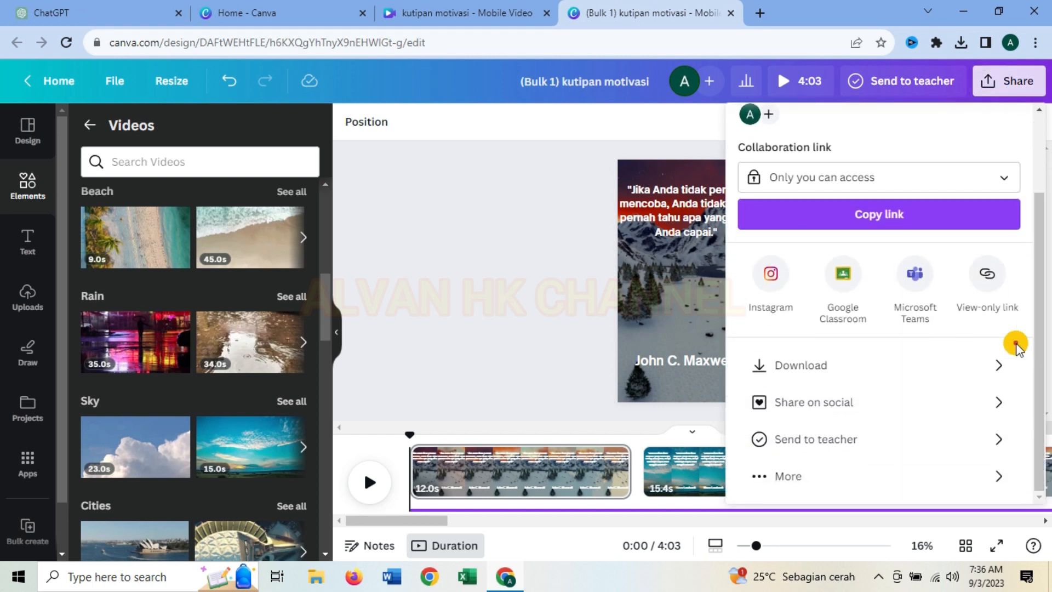
{"action": "left_click", "coordinate": [833, 366]}
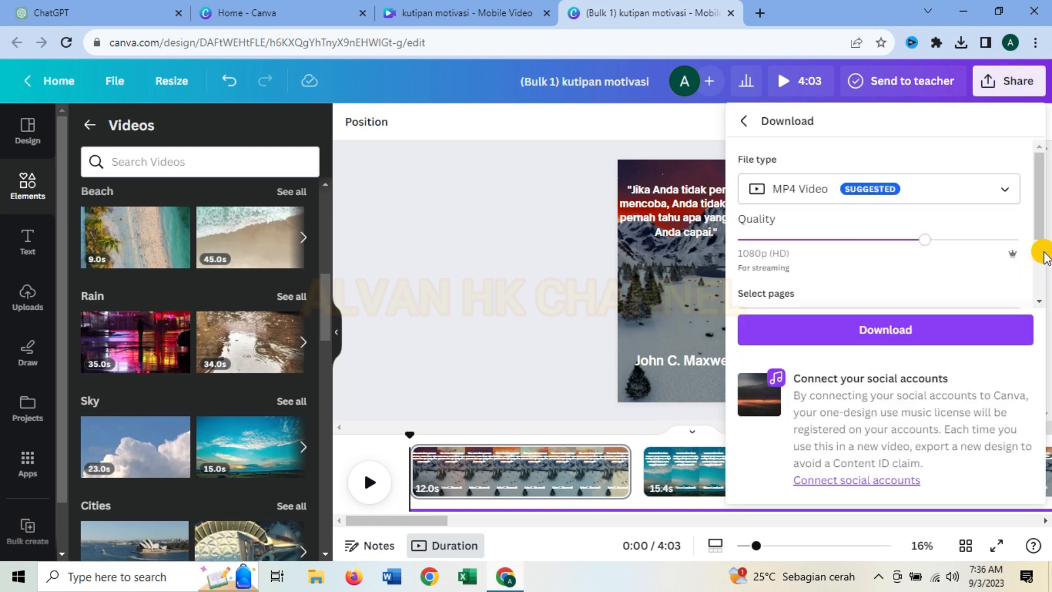
{"action": "scroll", "coordinate": [1038, 221], "scroll_direction": "down", "scroll_amount": 1}
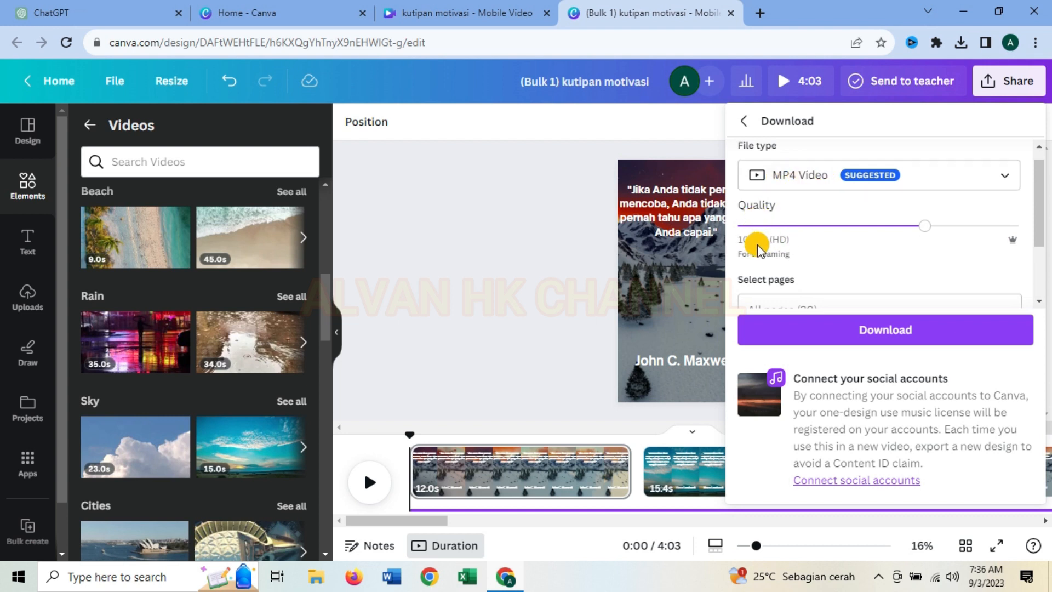
{"action": "left_click", "coordinate": [920, 230]}
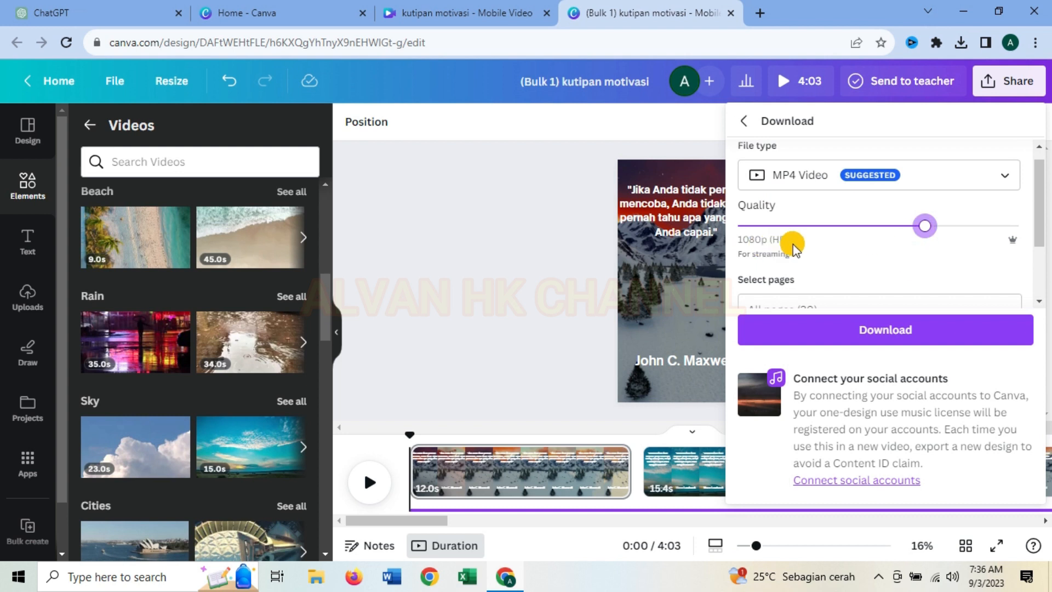
{"action": "scroll", "coordinate": [1041, 228], "scroll_direction": "down", "scroll_amount": 2}
{"action": "left_click", "coordinate": [1003, 220]}
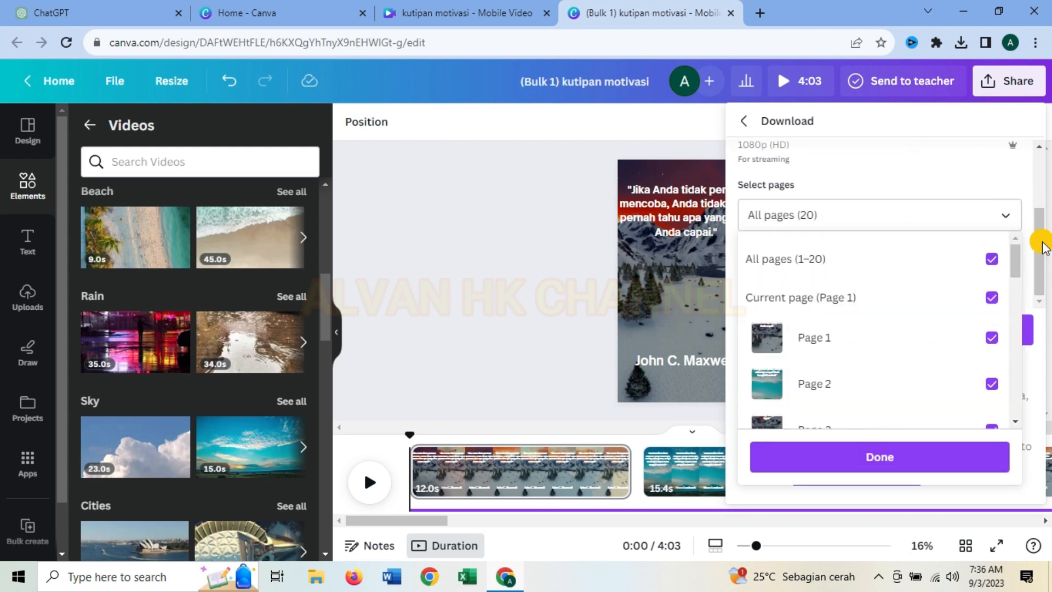
{"action": "left_click", "coordinate": [1041, 245]}
{"action": "left_click", "coordinate": [1011, 226]}
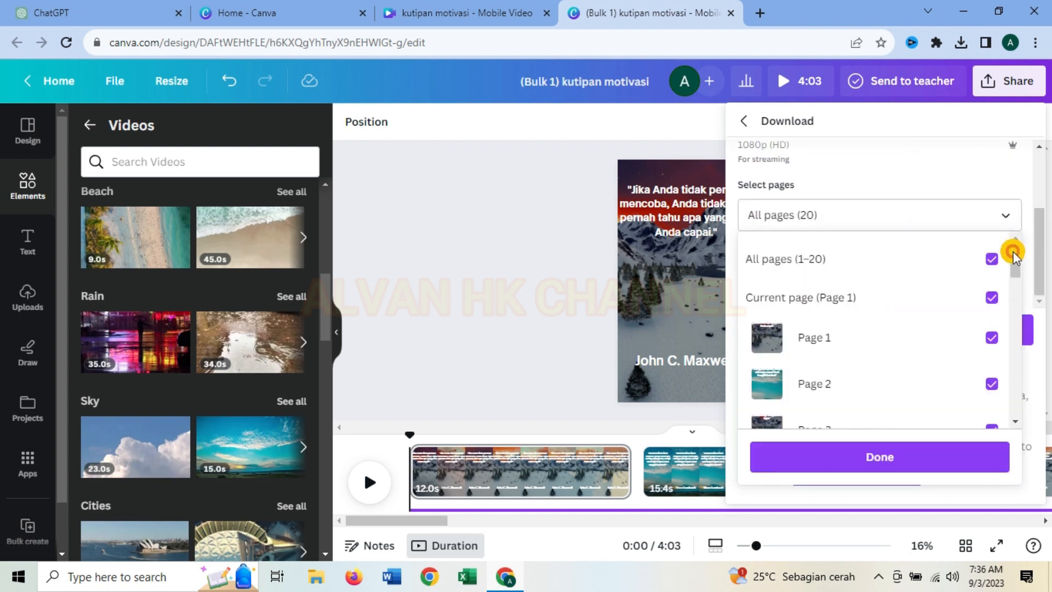
{"action": "mouse_move", "coordinate": [1015, 253]}
{"action": "left_mouse_down"}
{"action": "mouse_move", "coordinate": [1015, 398]}
{"action": "mouse_move", "coordinate": [1018, 249]}
{"action": "left_mouse_up"}
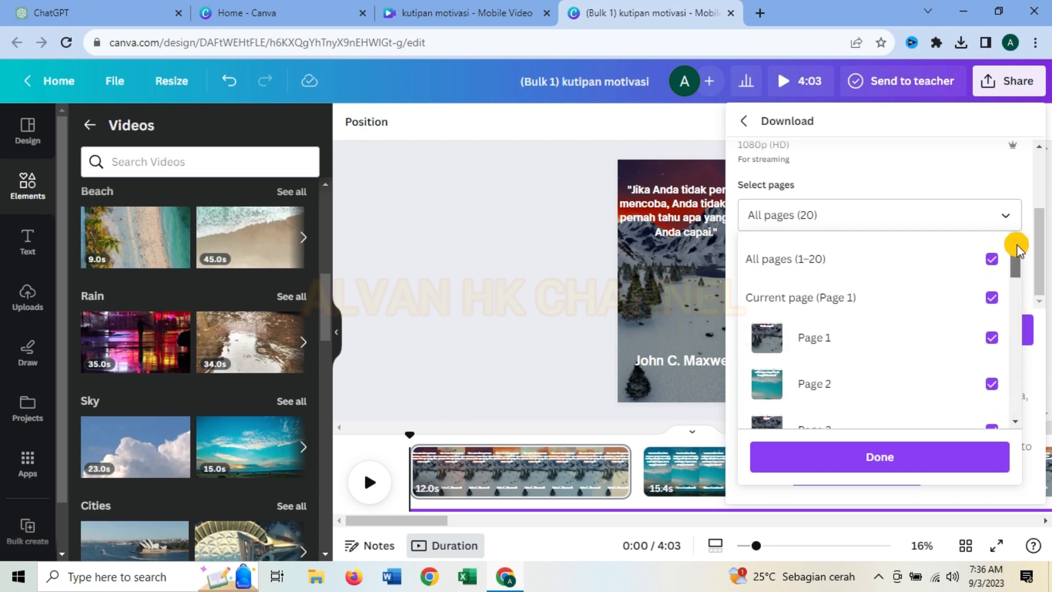
- Deselect all pages for the download and select only page 2
{"action": "left_click", "coordinate": [992, 259]}
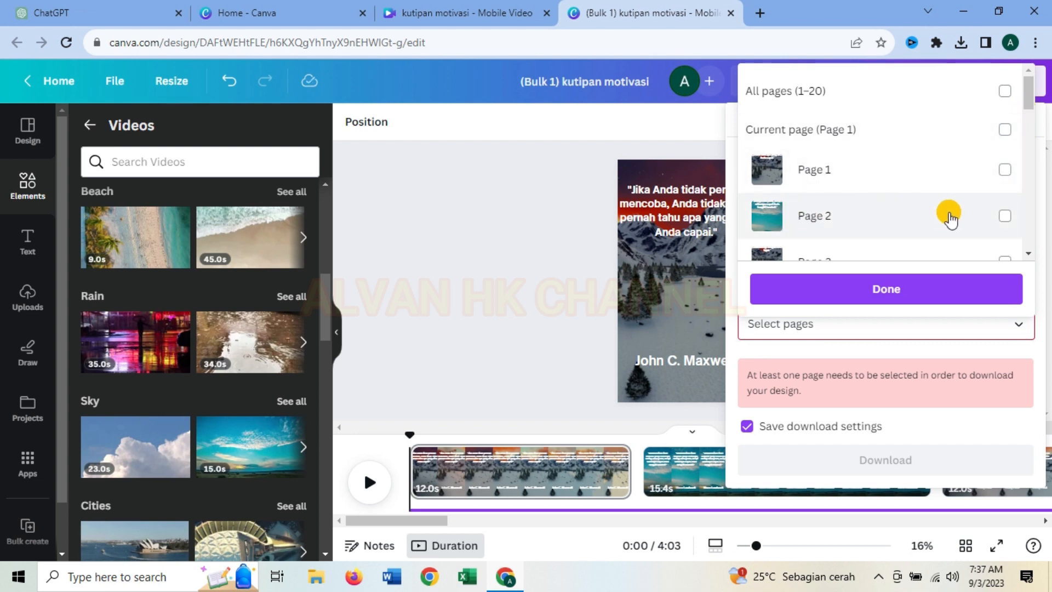
{"action": "left_click", "coordinate": [1003, 218]}
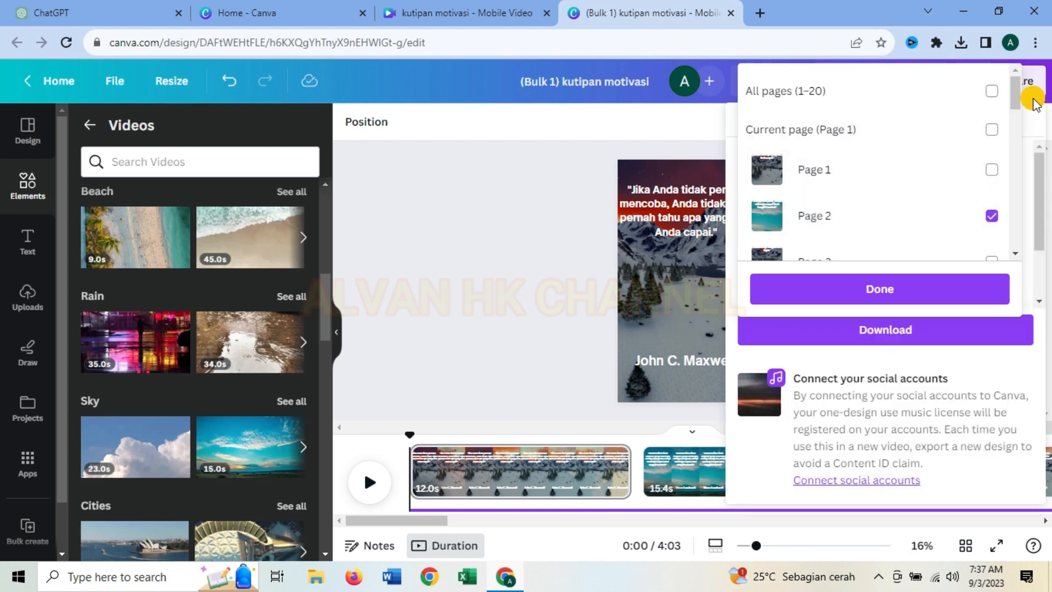
{"action": "left_click", "coordinate": [880, 286]}
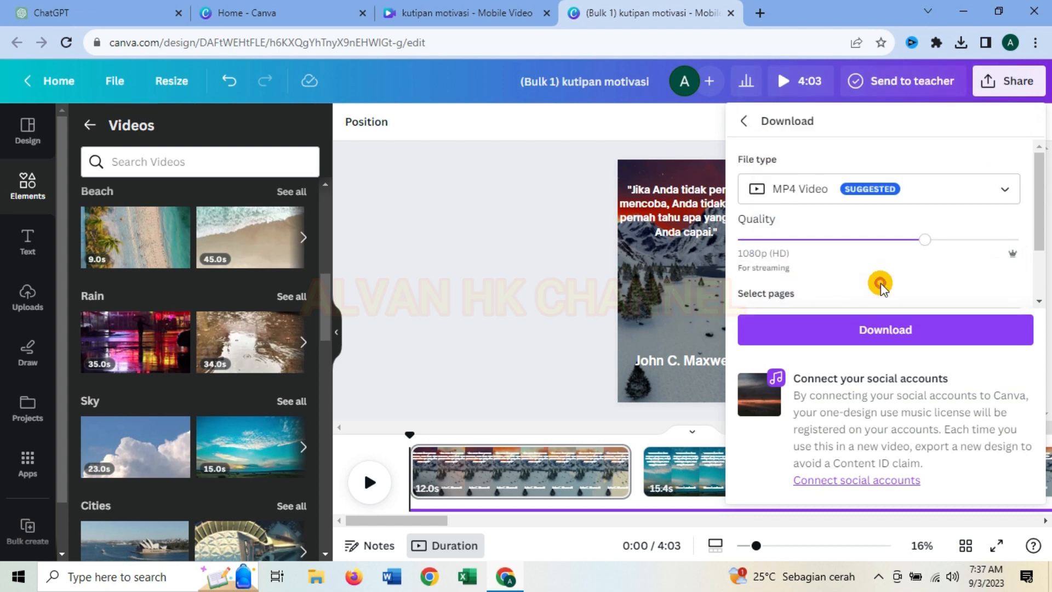
{"action": "left_click_drag", "start_coordinate": [1036, 193], "coordinate": [1038, 242]}
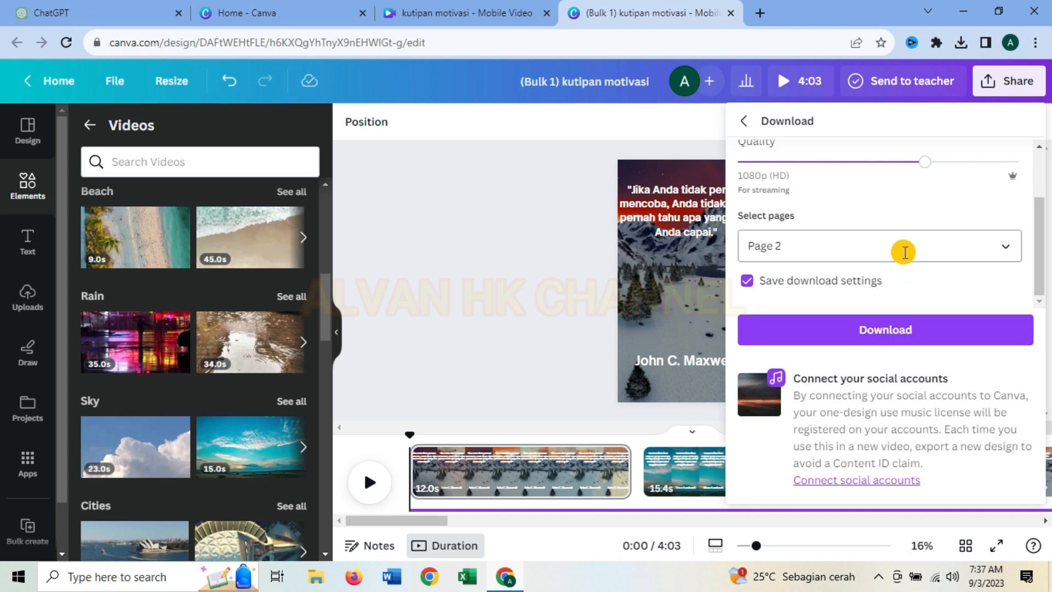
- Add page 1 to the download selection, then extend the selection to all pages (1–20)
{"action": "left_click", "coordinate": [1003, 248]}
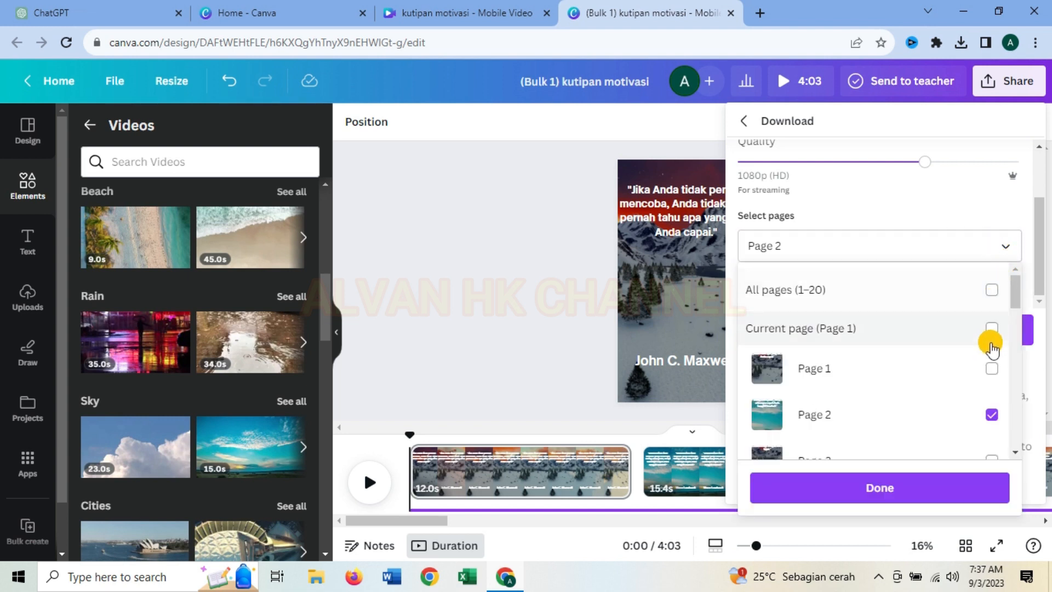
{"action": "left_click", "coordinate": [992, 368]}
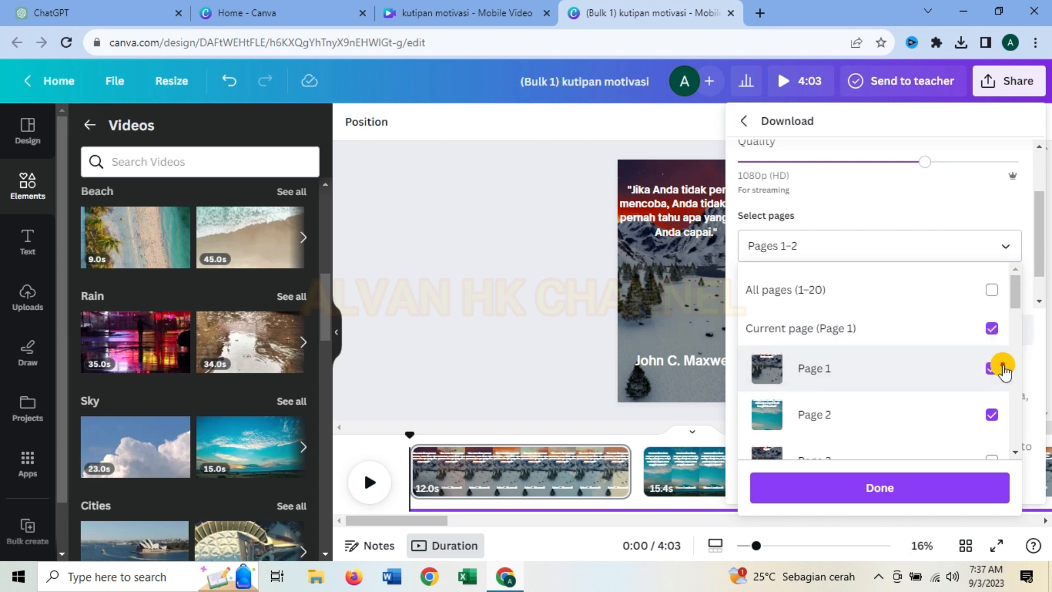
{"action": "left_click", "coordinate": [991, 291]}
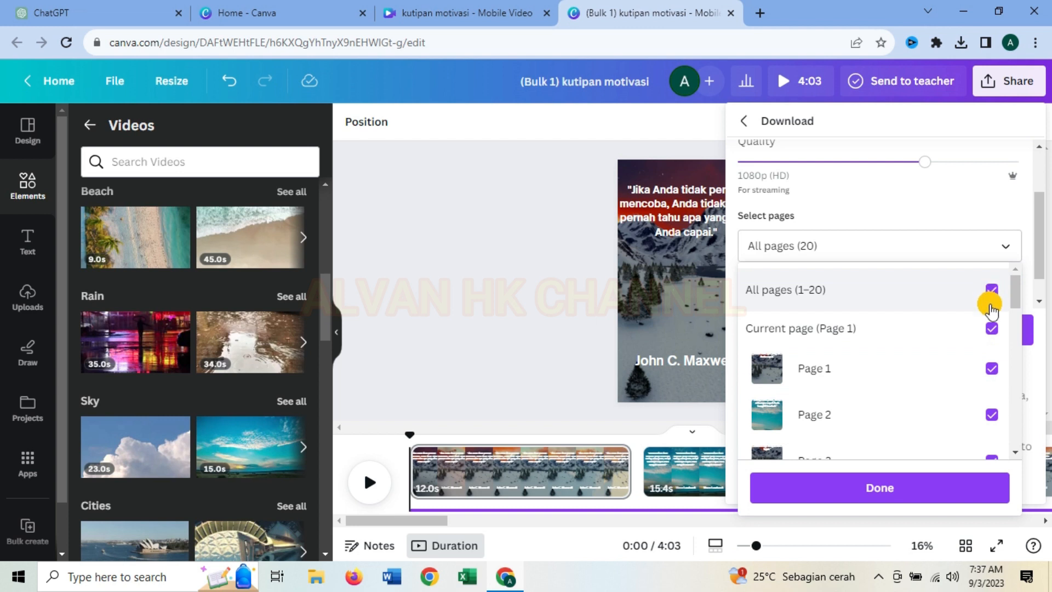
{"action": "left_click", "coordinate": [881, 487]}
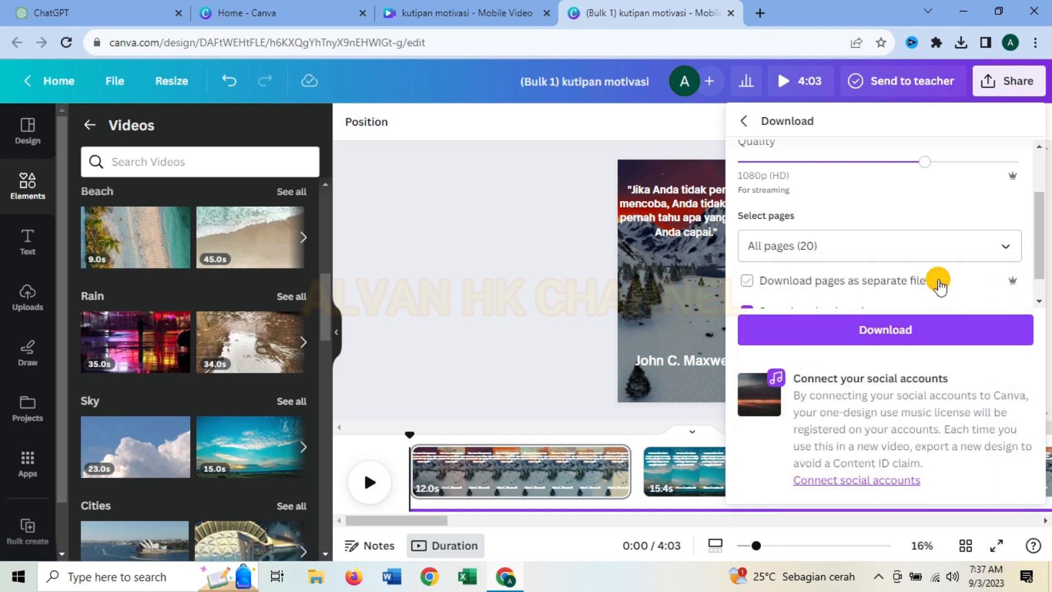
- Enable downloading pages as separate files with the download settings saved, and download the design
{"action": "scroll", "coordinate": [940, 285], "scroll_direction": "down", "scroll_amount": 1}
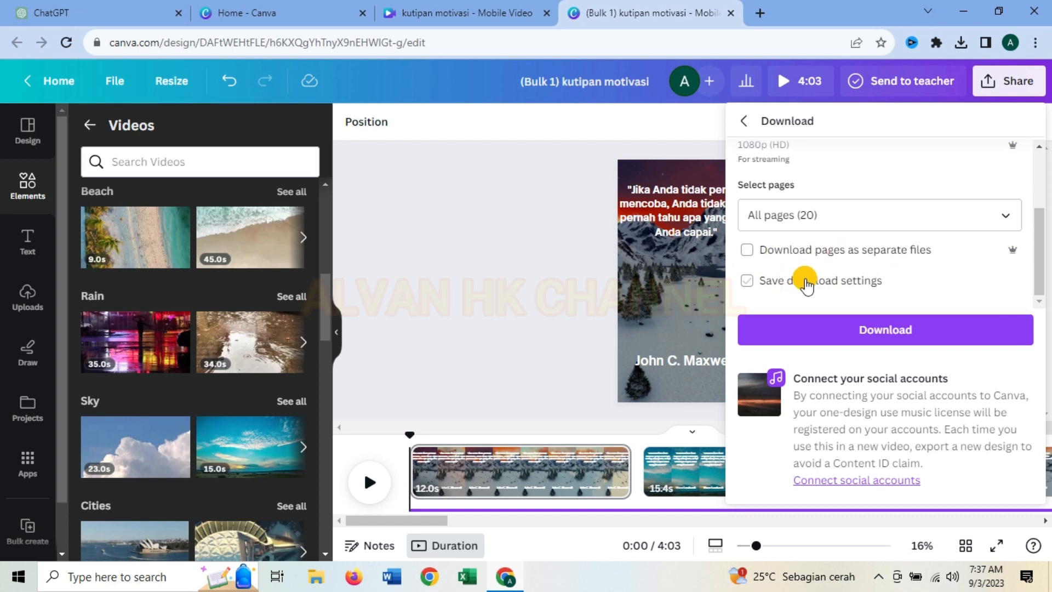
{"action": "left_click", "coordinate": [787, 282]}
{"action": "left_click", "coordinate": [747, 251]}
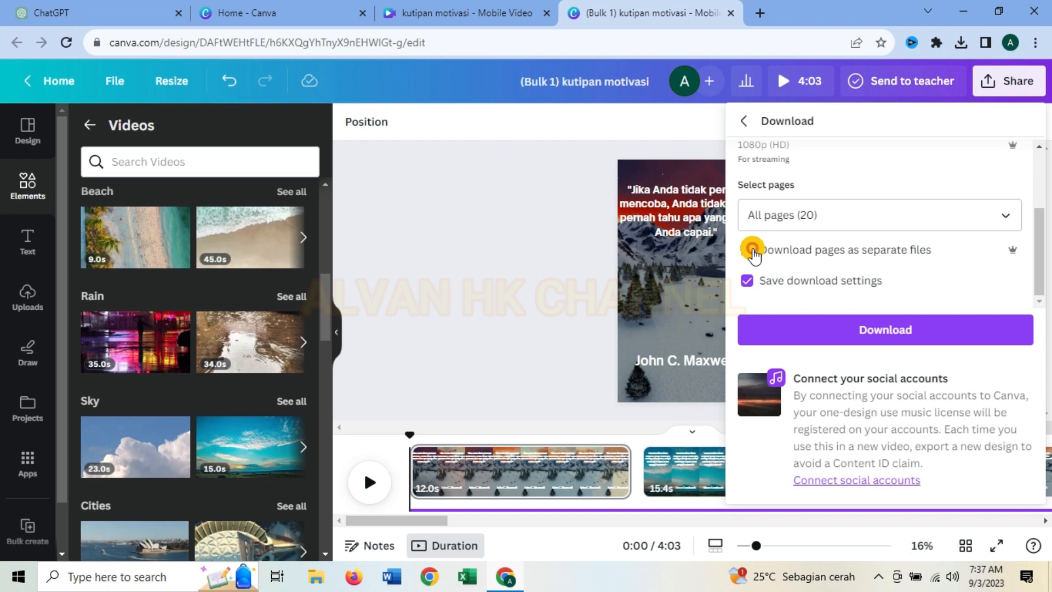
{"action": "left_click", "coordinate": [879, 326]}
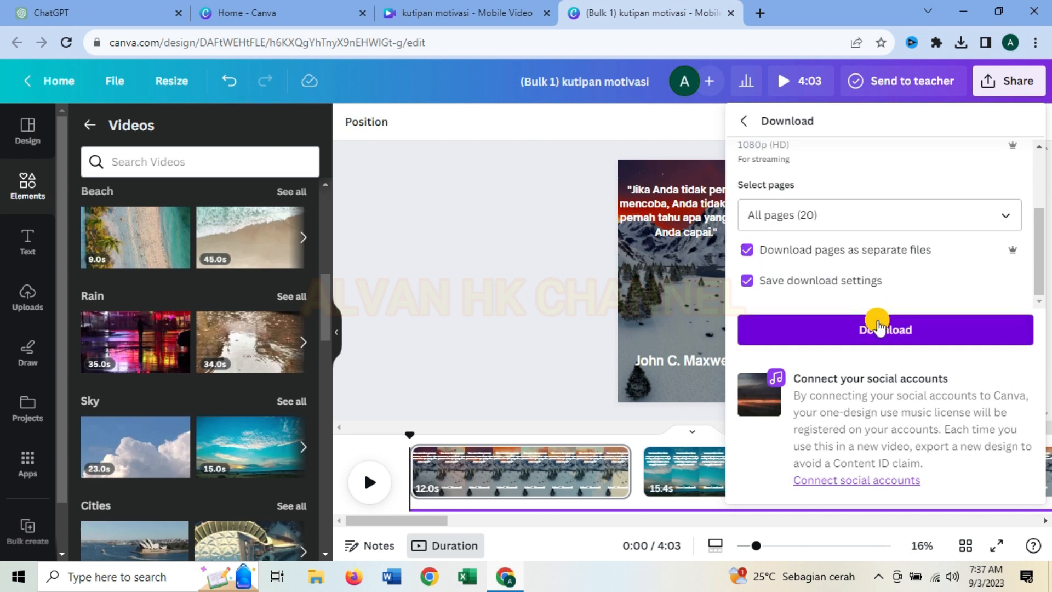
{"action": "left_click", "coordinate": [892, 328]}
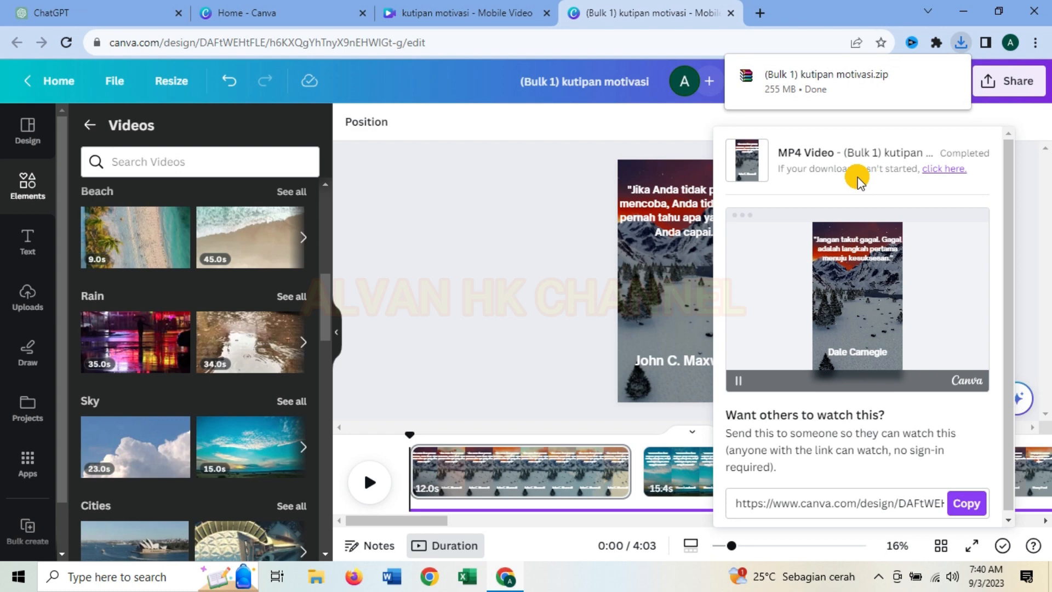
- Show the downloaded zip in its folder and extract it into a (Bulk 1) kutipan motivasi folder
{"action": "left_click", "coordinate": [925, 77]}
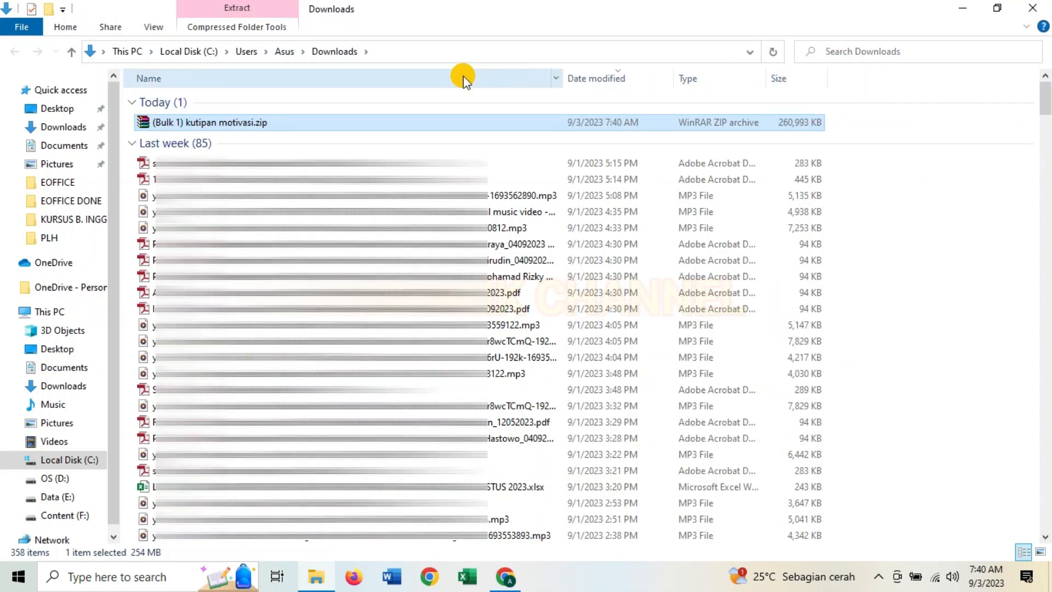
{"action": "double_click", "coordinate": [294, 122]}
{"action": "right_click", "coordinate": [294, 122]}
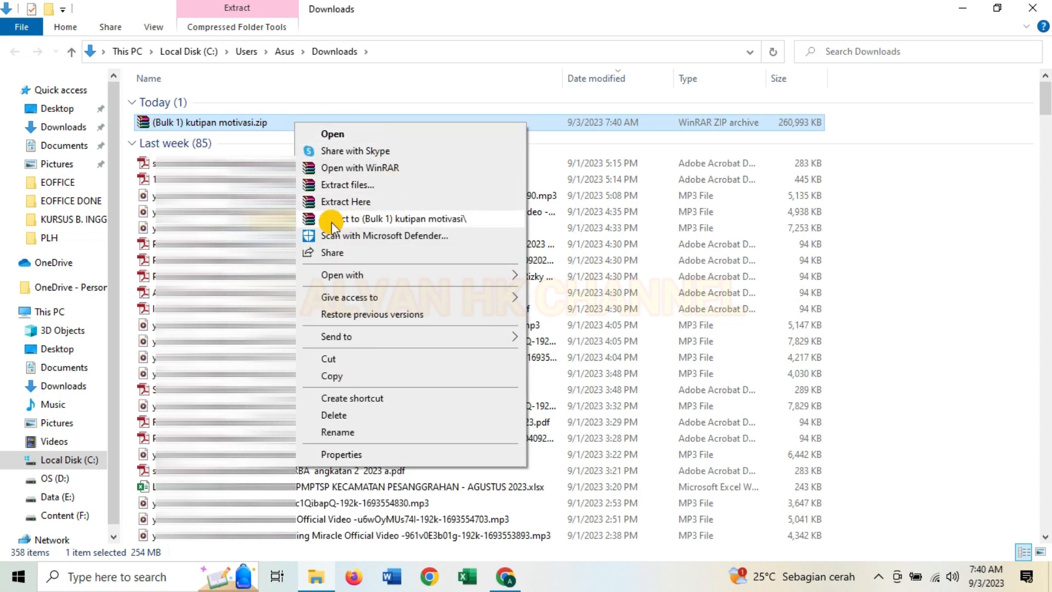
{"action": "left_click", "coordinate": [439, 219]}
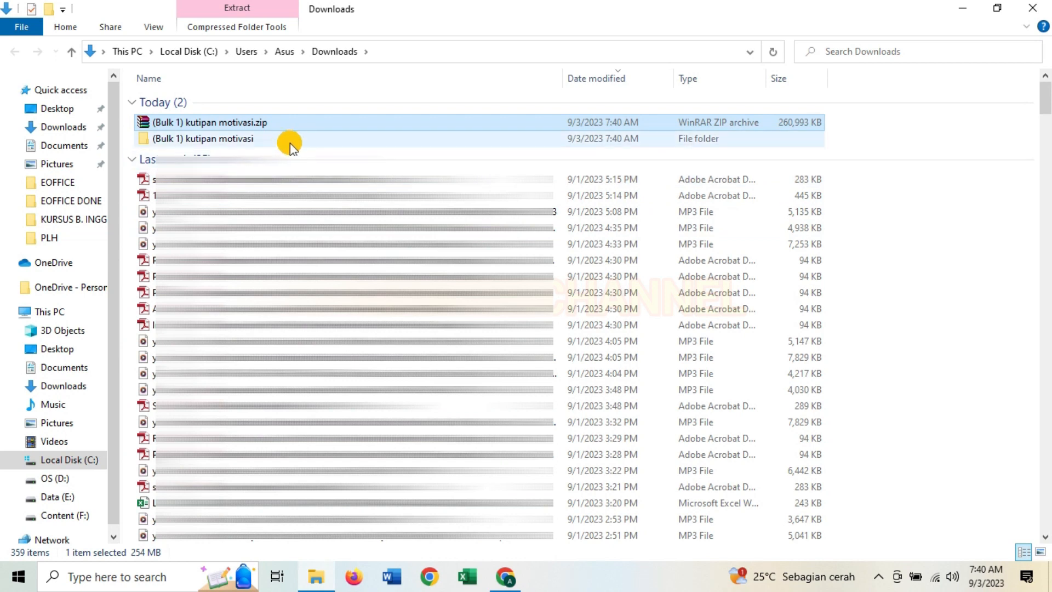
- Open the extracted folder, play 2.mp4 to check the exported video, then close the player and minimise the remaining windows
{"action": "left_click", "coordinate": [247, 142]}
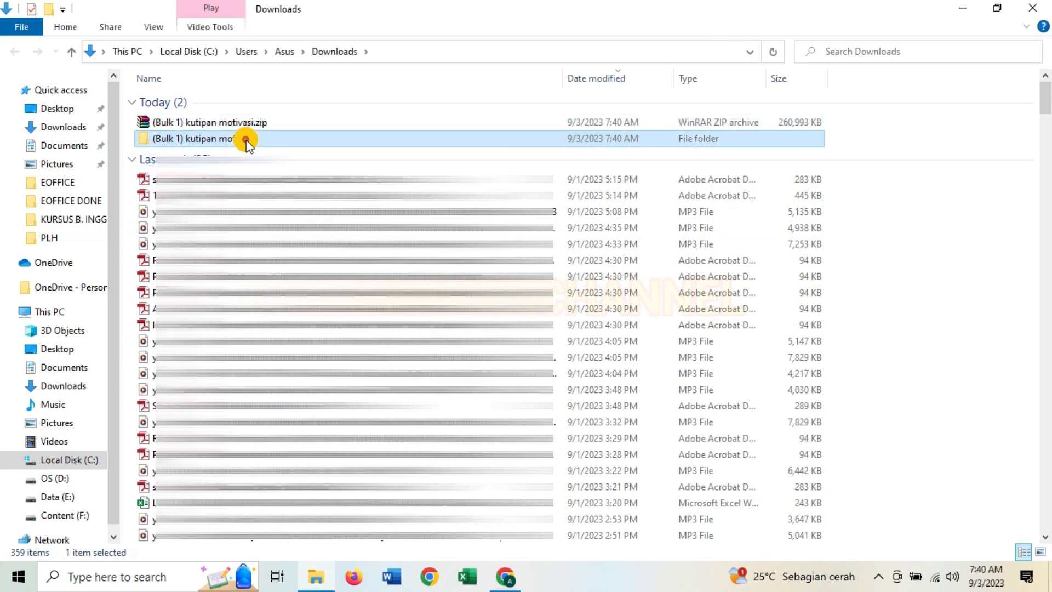
{"action": "double_click", "coordinate": [279, 142]}
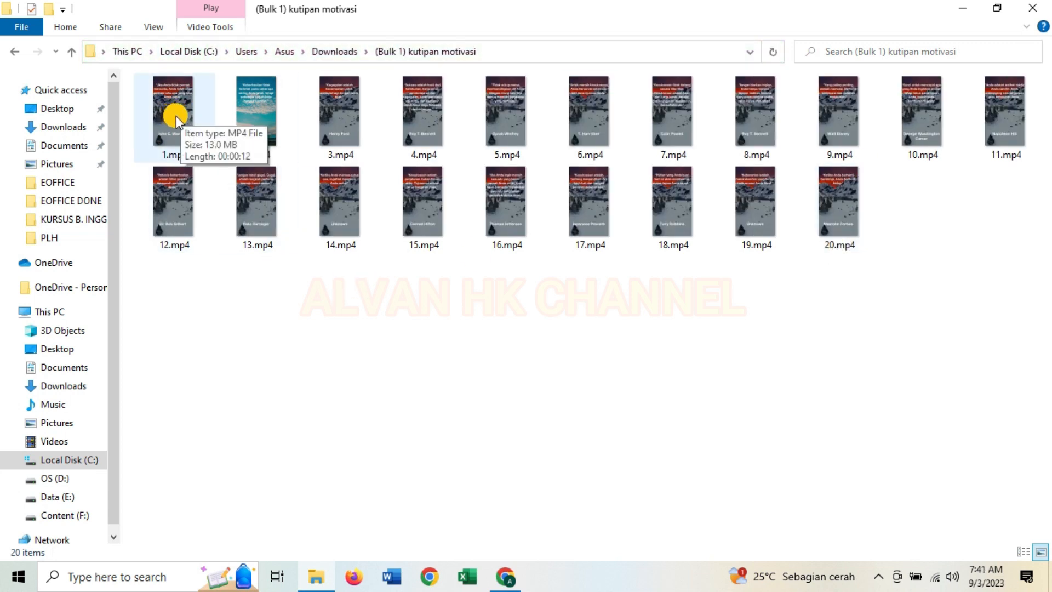
{"action": "double_click", "coordinate": [254, 114]}
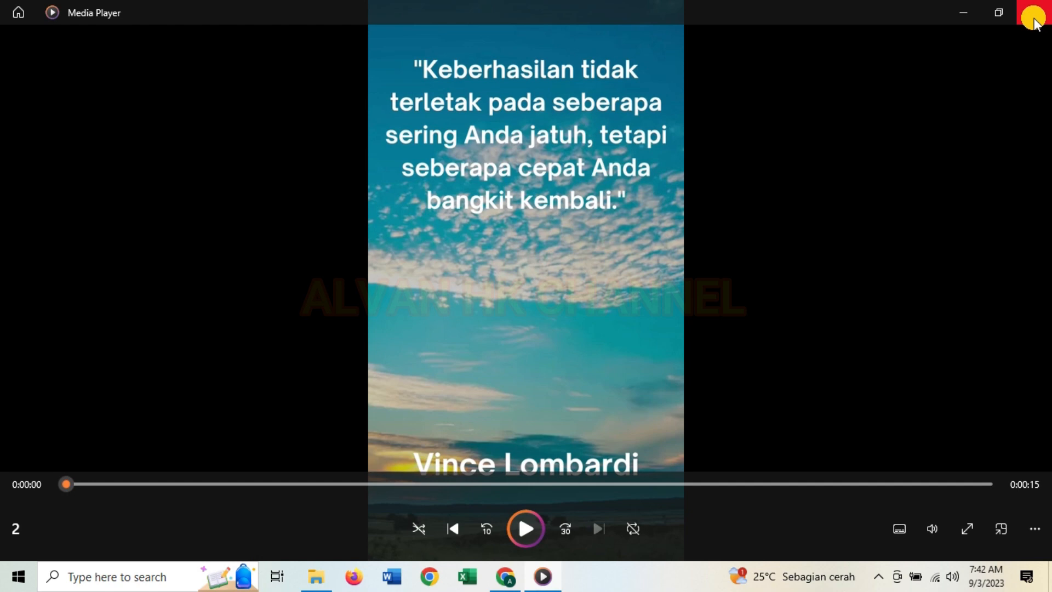
{"action": "left_click", "coordinate": [1033, 13]}
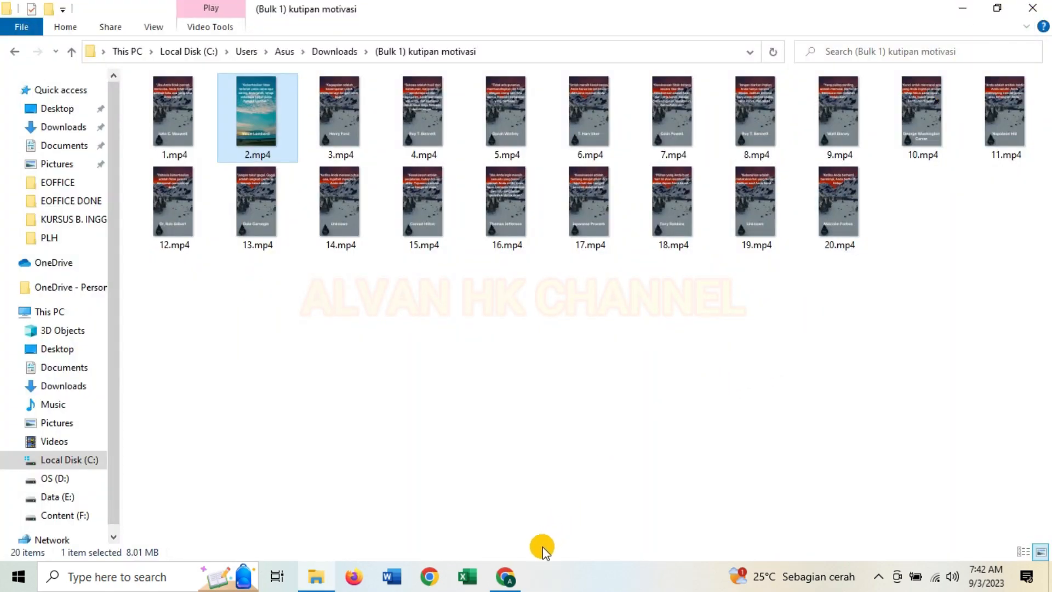
{"action": "left_click", "coordinate": [965, 6]}
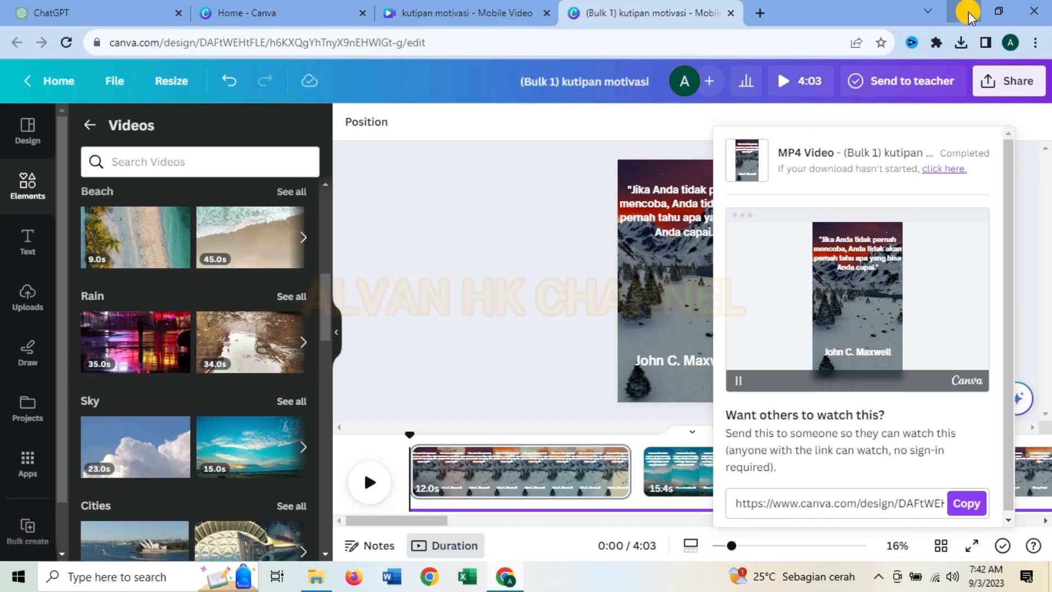
{"action": "left_click", "coordinate": [965, 11]}
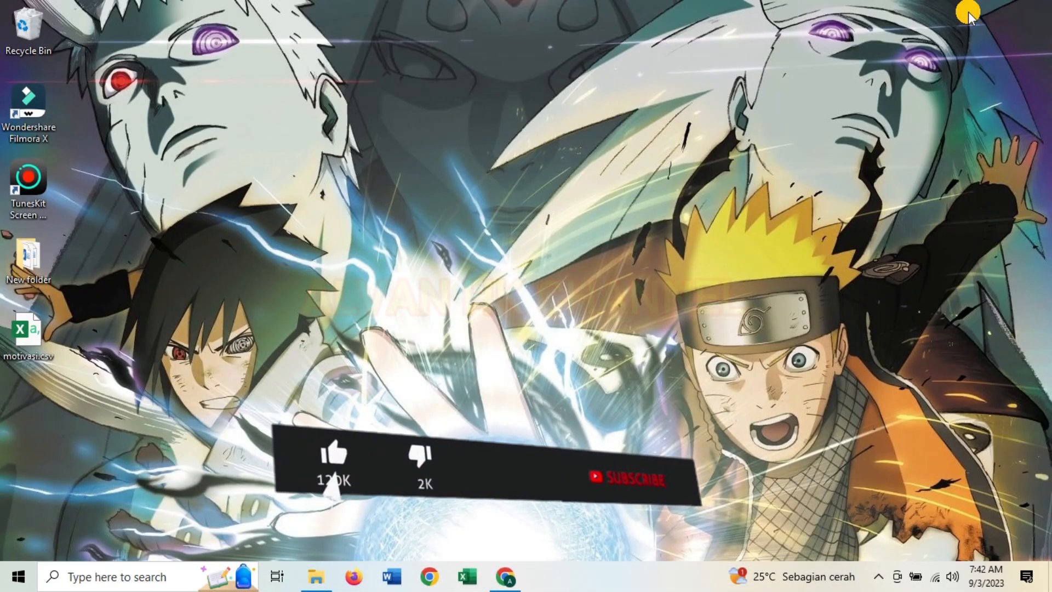